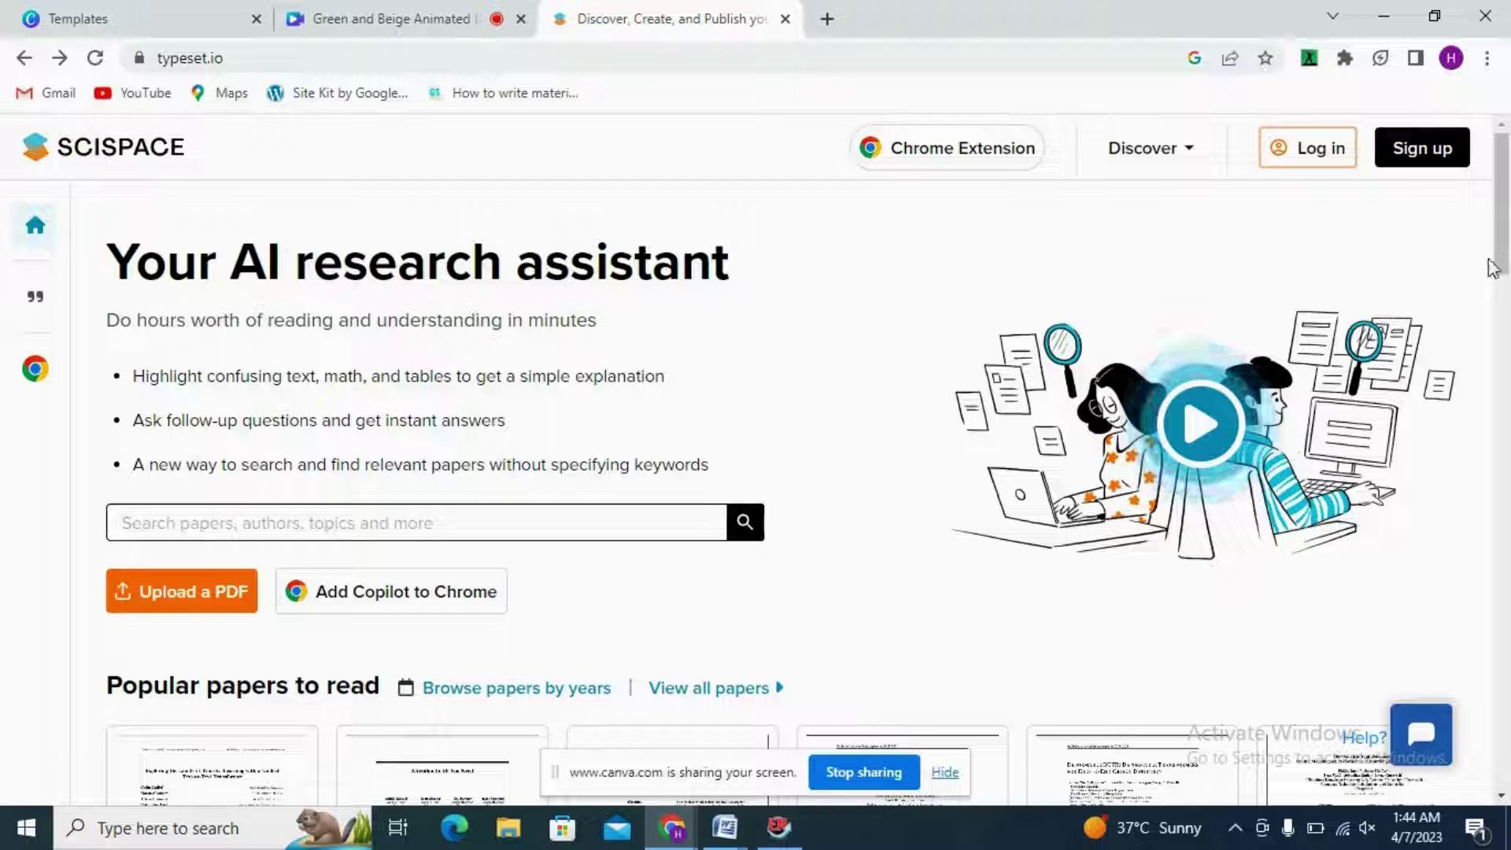
Scroll down the SciSpace home page toward its popular papers
scroll(1226, 332, "down", 4)
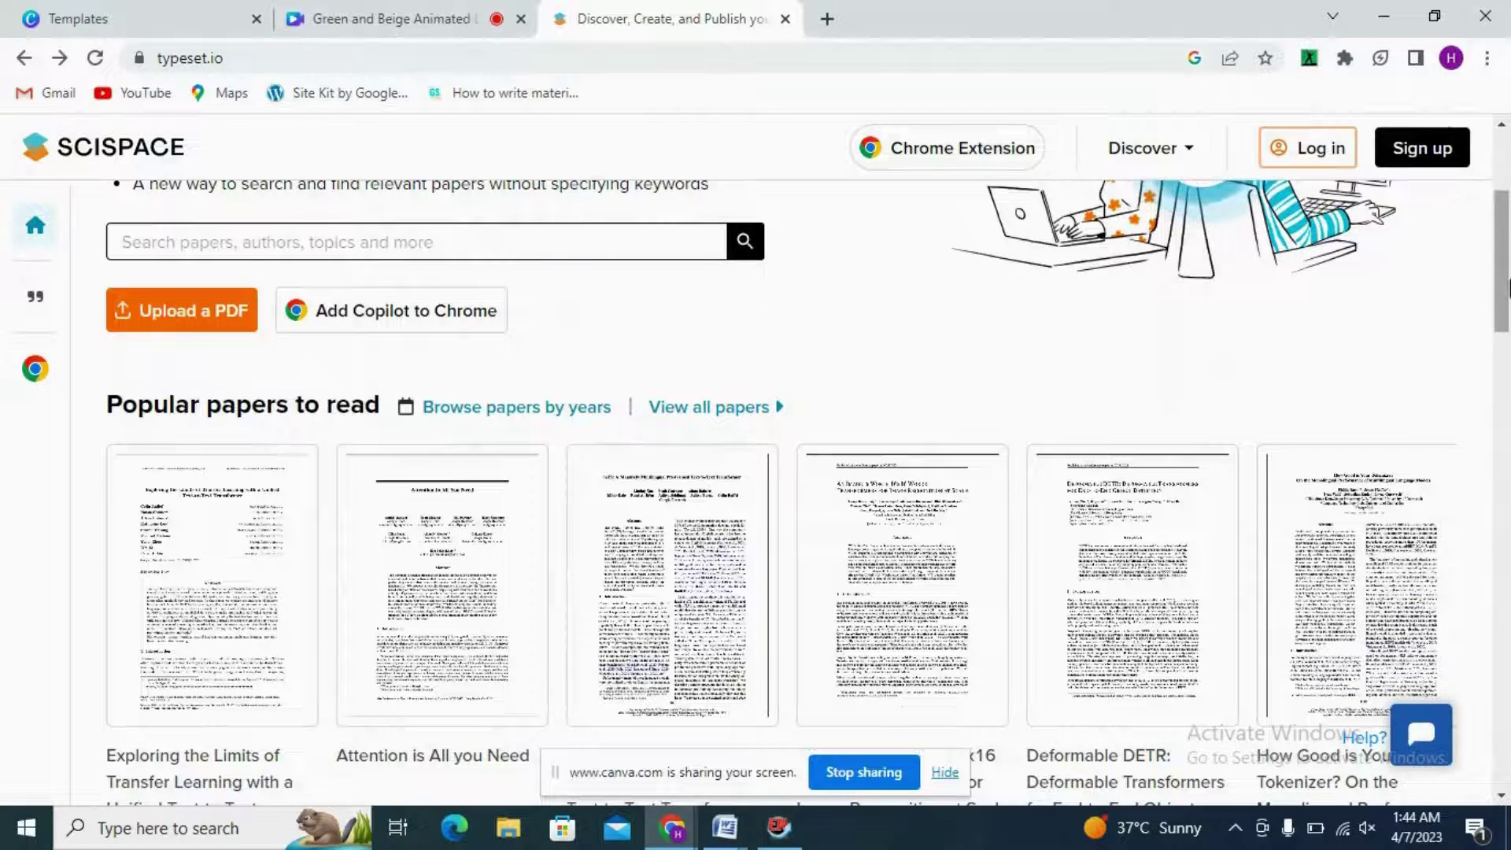
Advance Today's trending topics carousel twice to reach Cable management and Chromomycin A3
left_click_drag(1505, 279, 1502, 482)
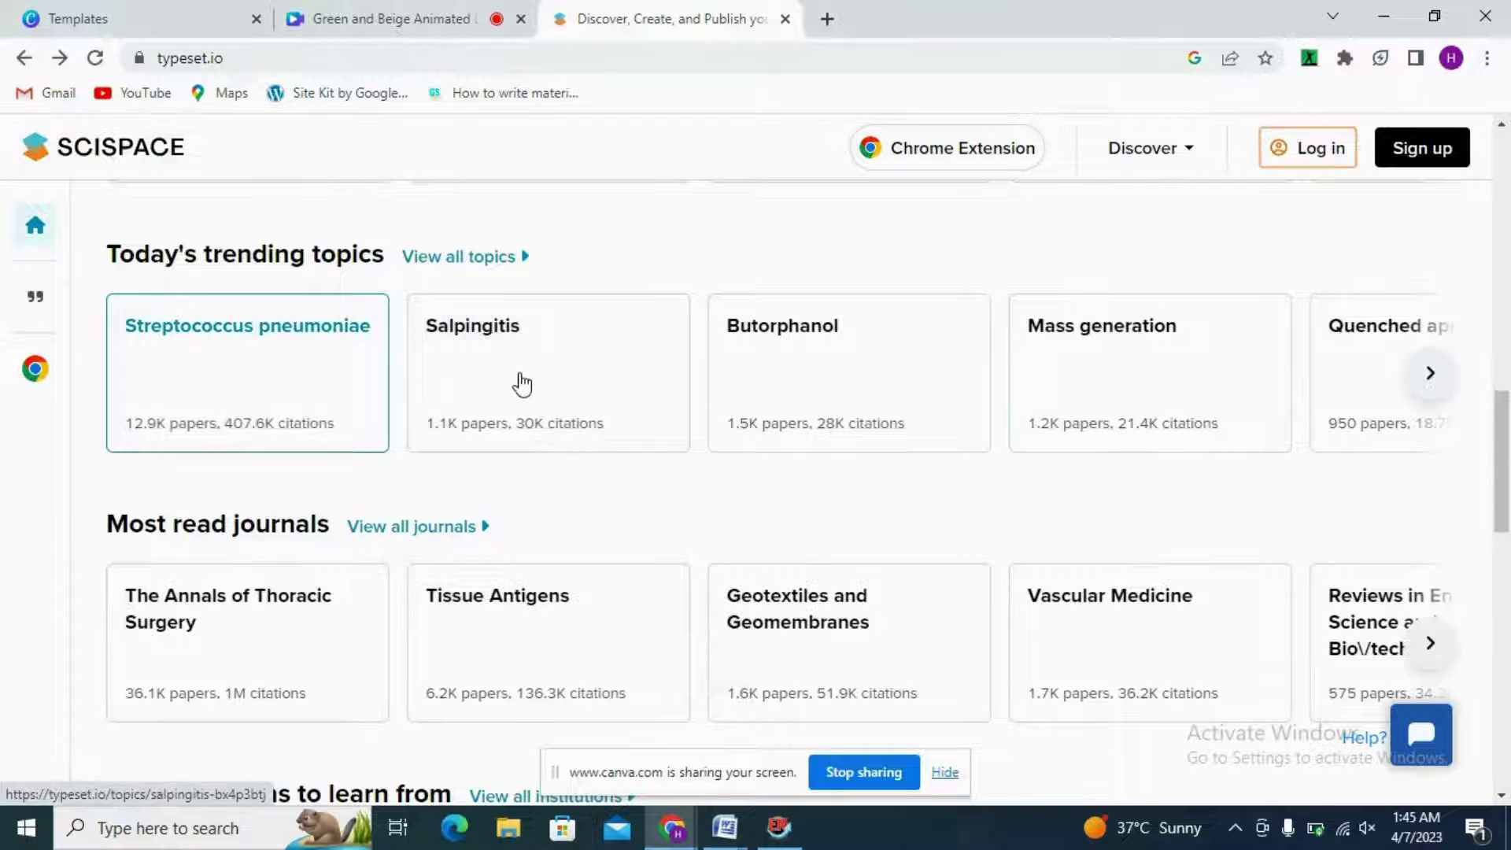
left_click(1430, 374)
left_click(1430, 375)
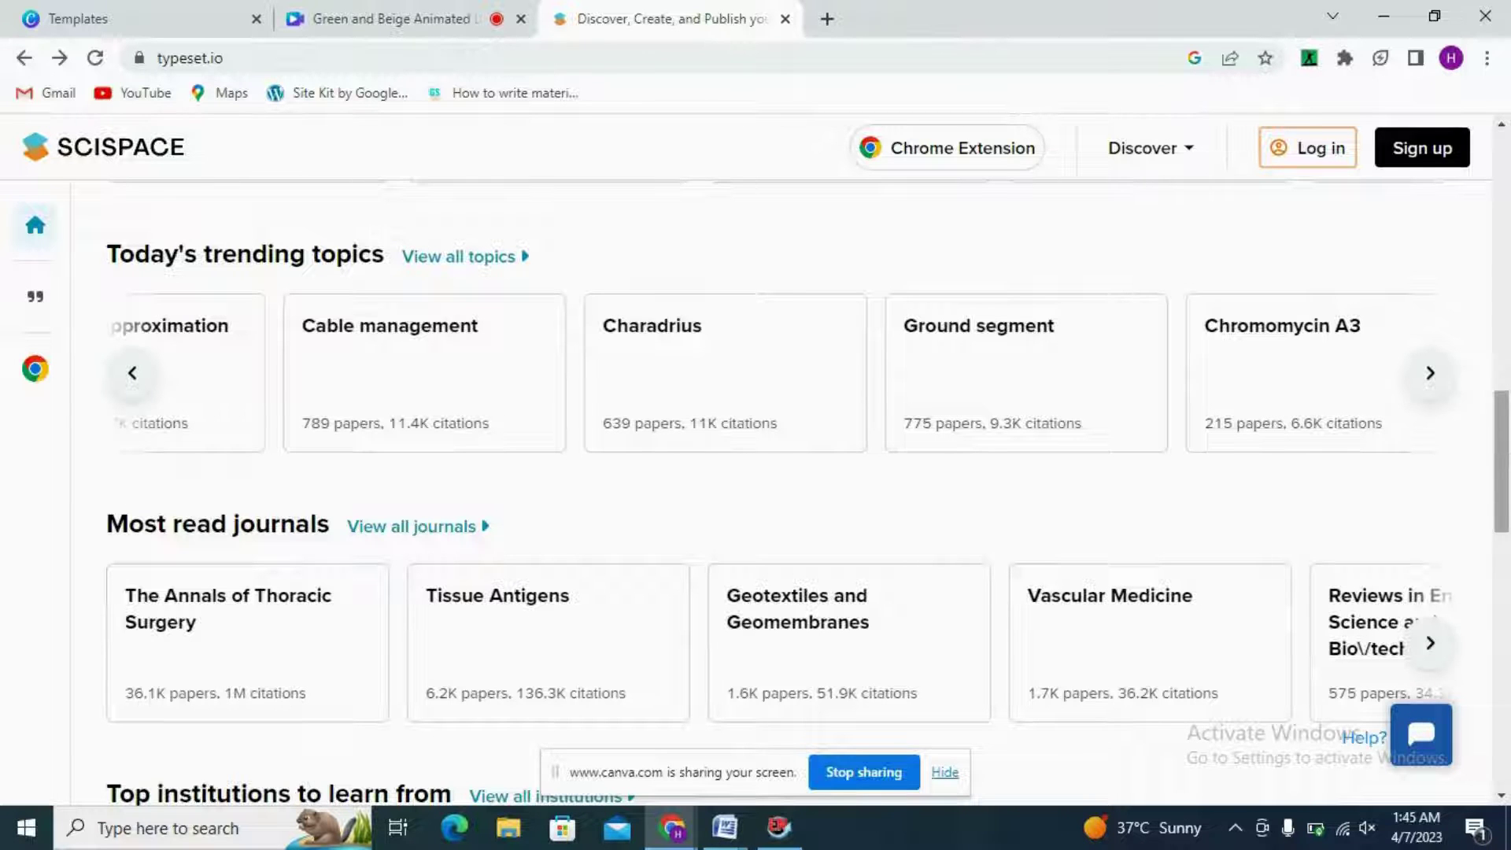
Scroll down the home page and back up to Popular papers to read
left_click_drag(1507, 455, 1507, 561)
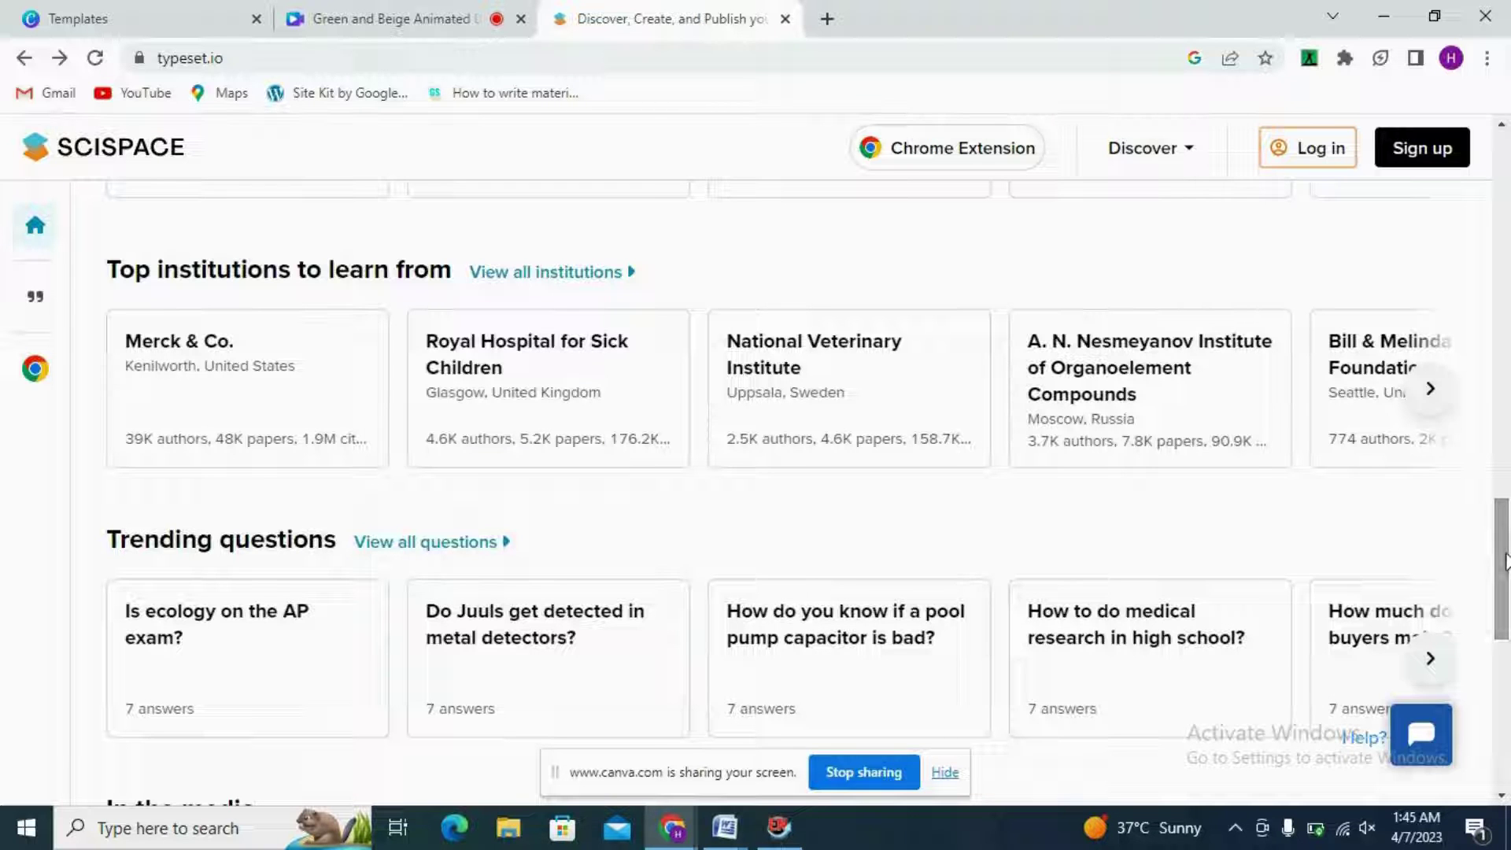
scroll(719, 270, "down", 2)
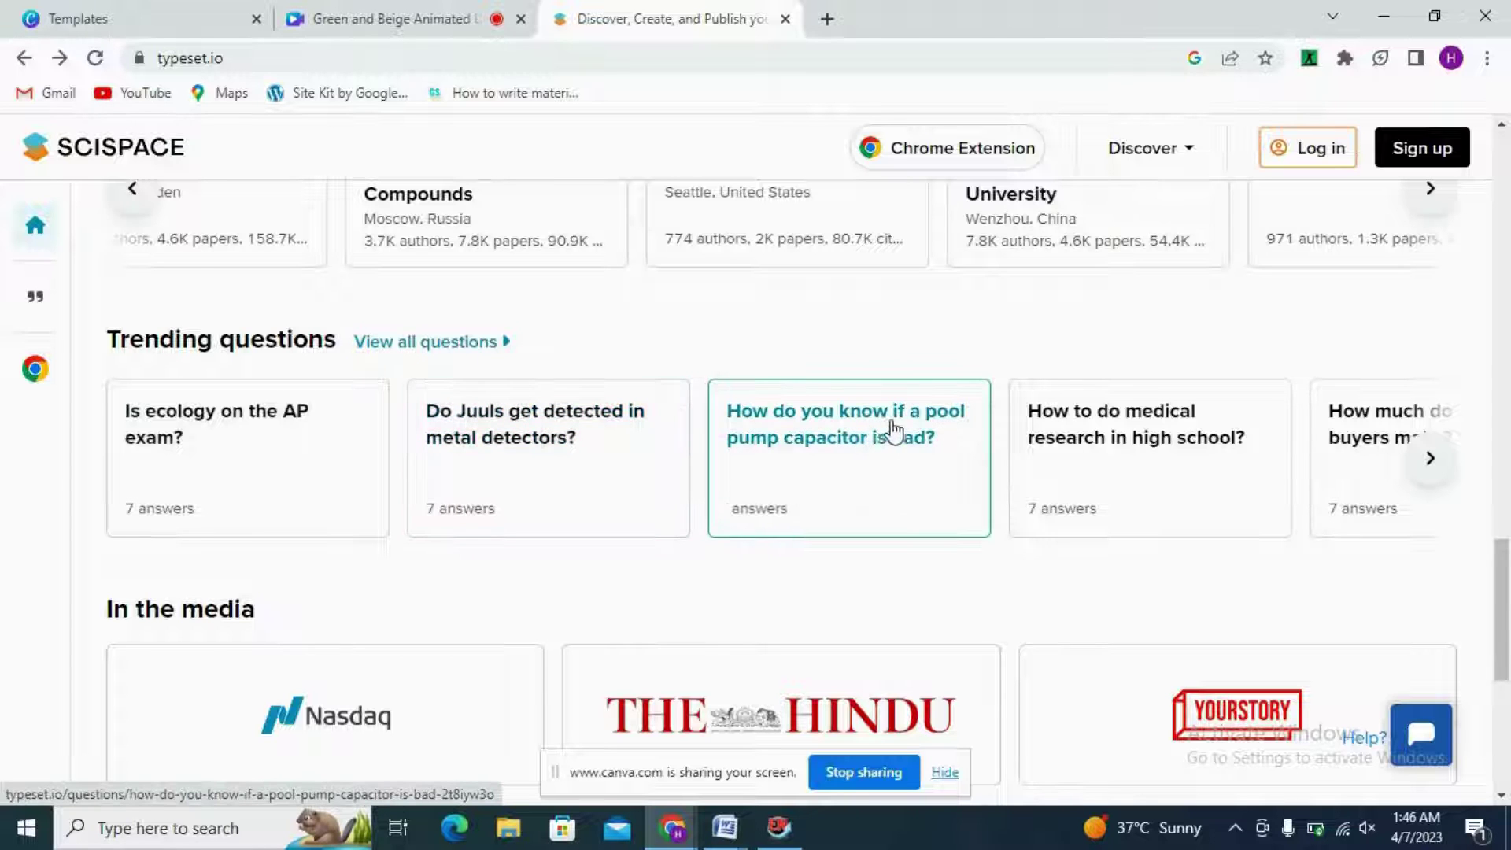
left_click_drag(1503, 577, 1505, 636)
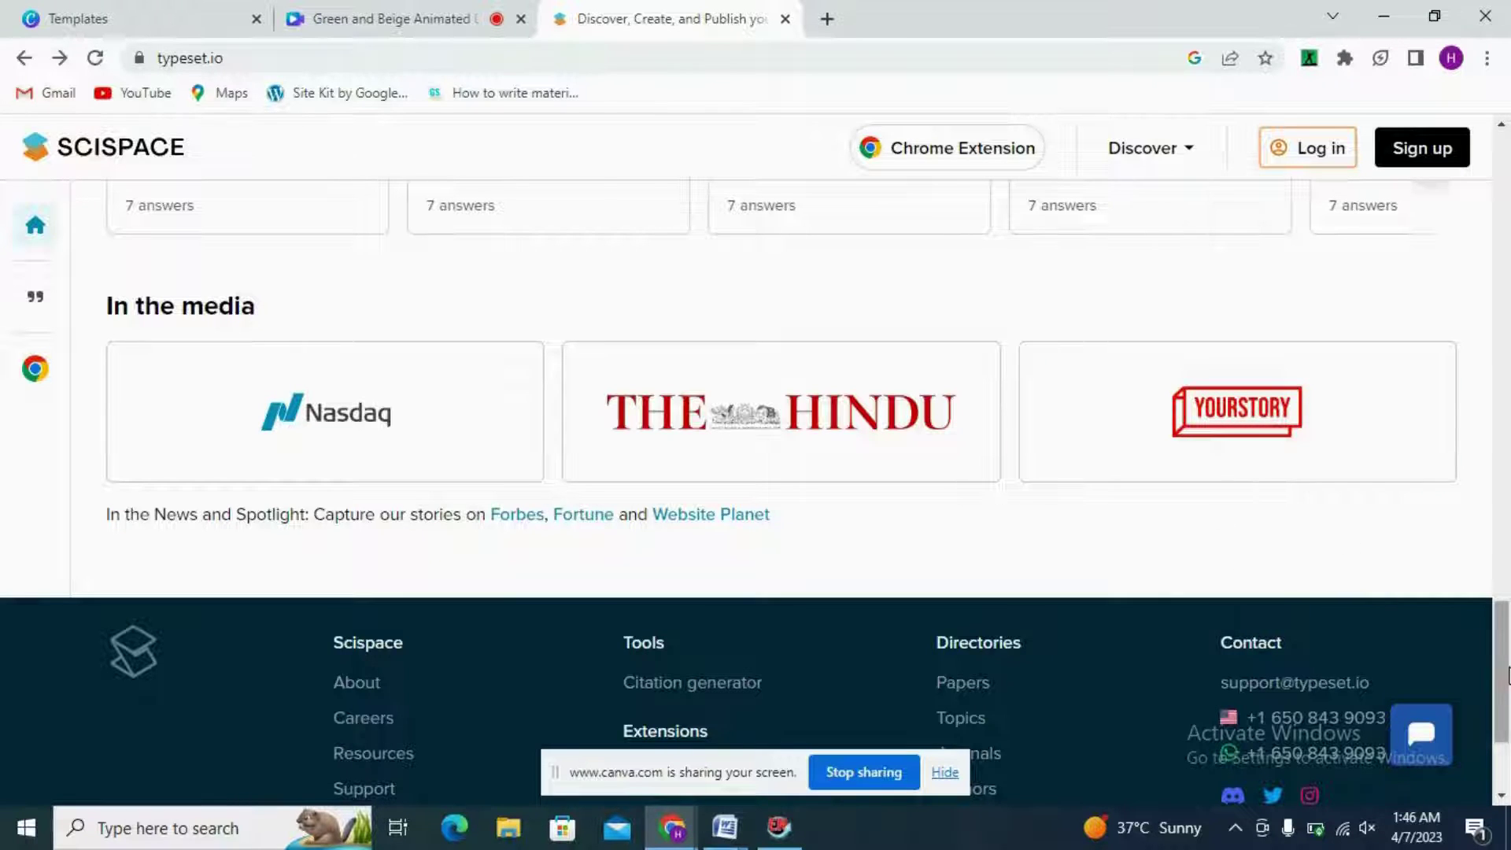
left_click_drag(1506, 675, 1506, 281)
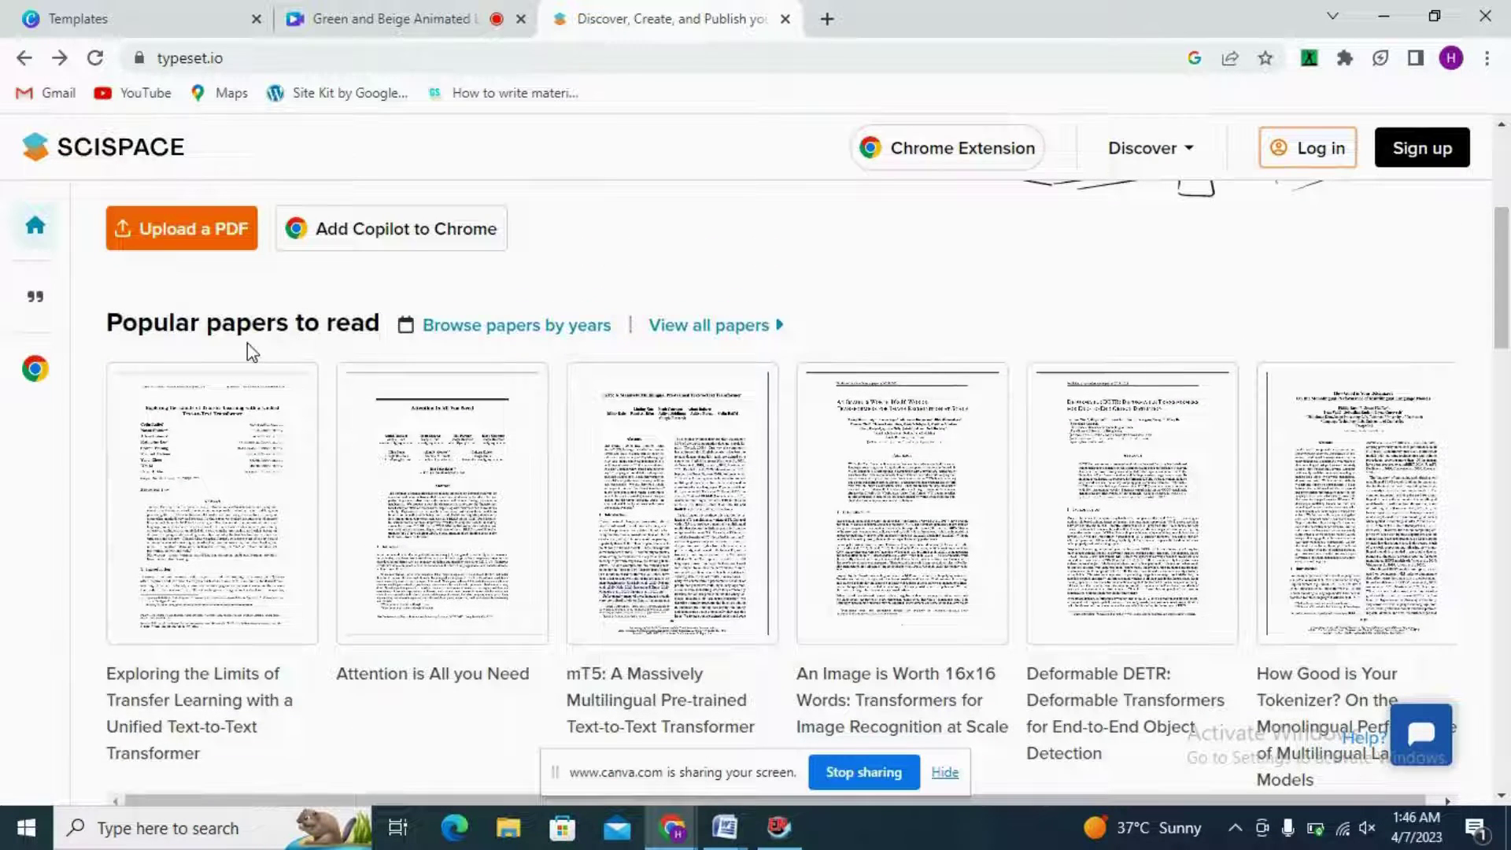
Open Browse papers by years in a new tab, then view all papers sorted by citation count
right_click(521, 336)
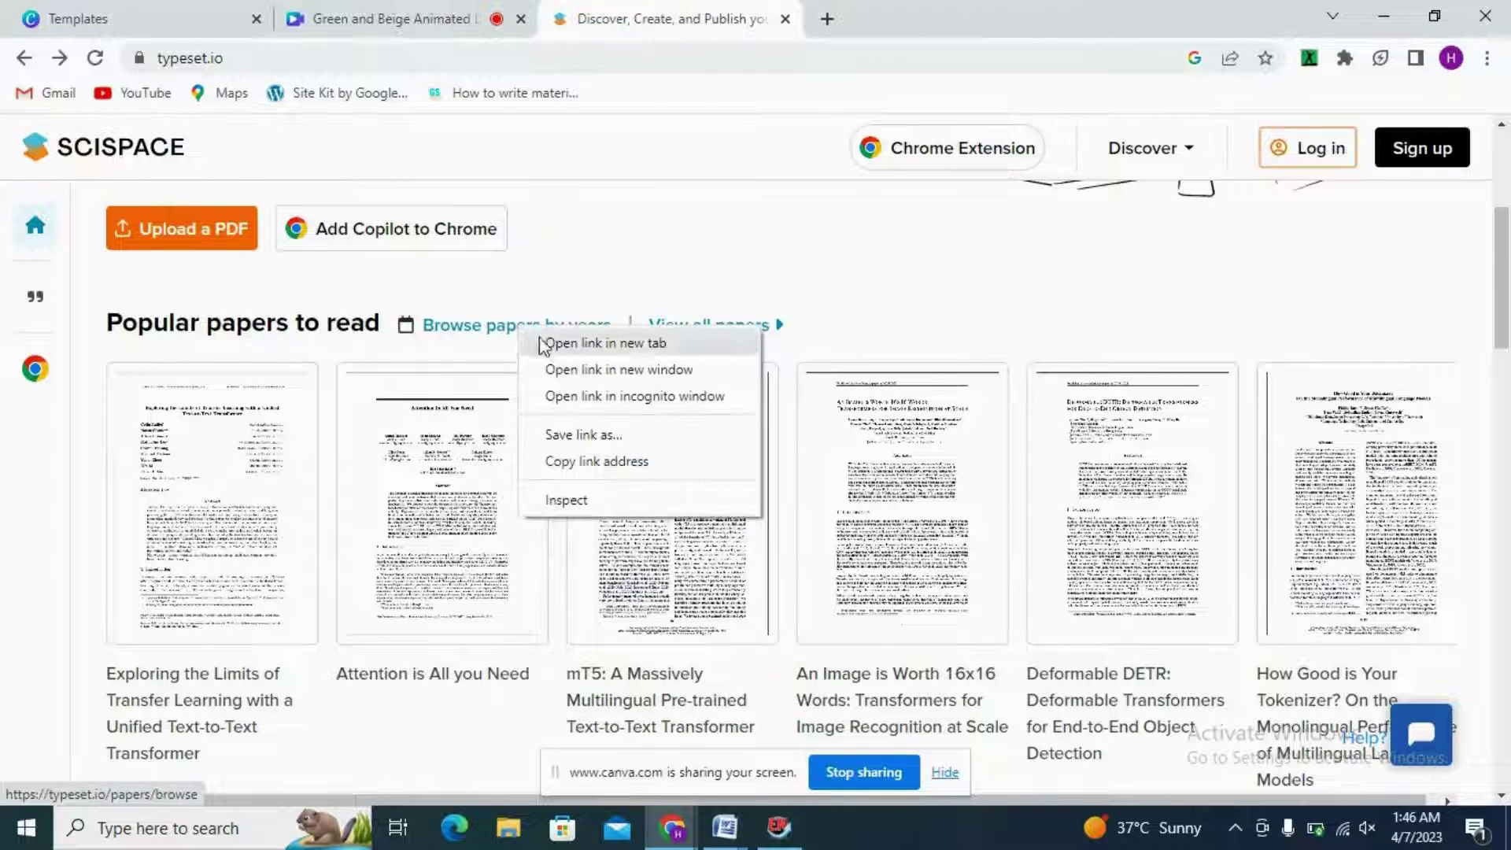
left_click(543, 340)
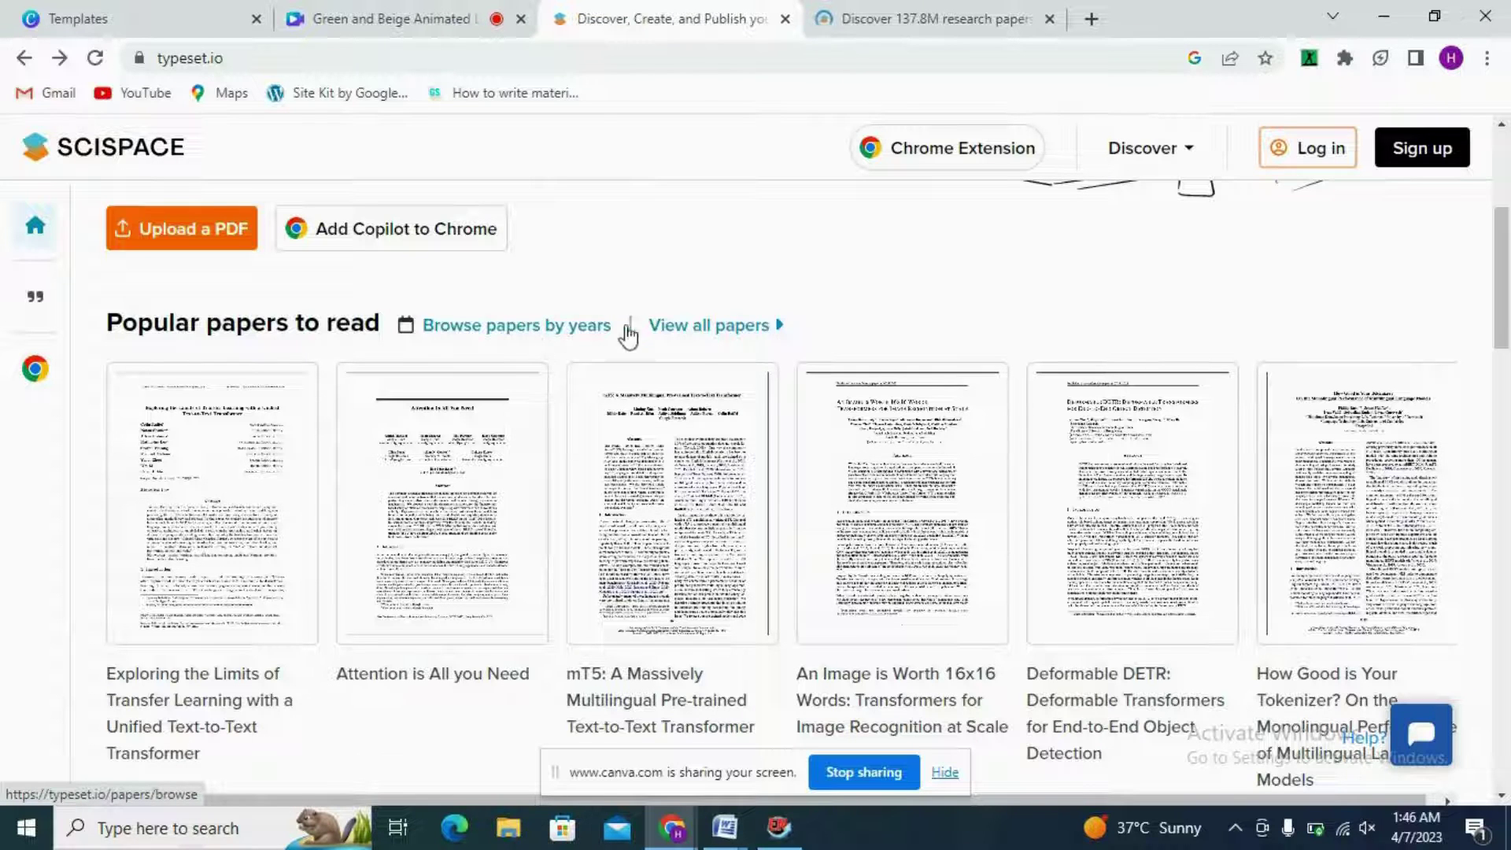
left_click(695, 332)
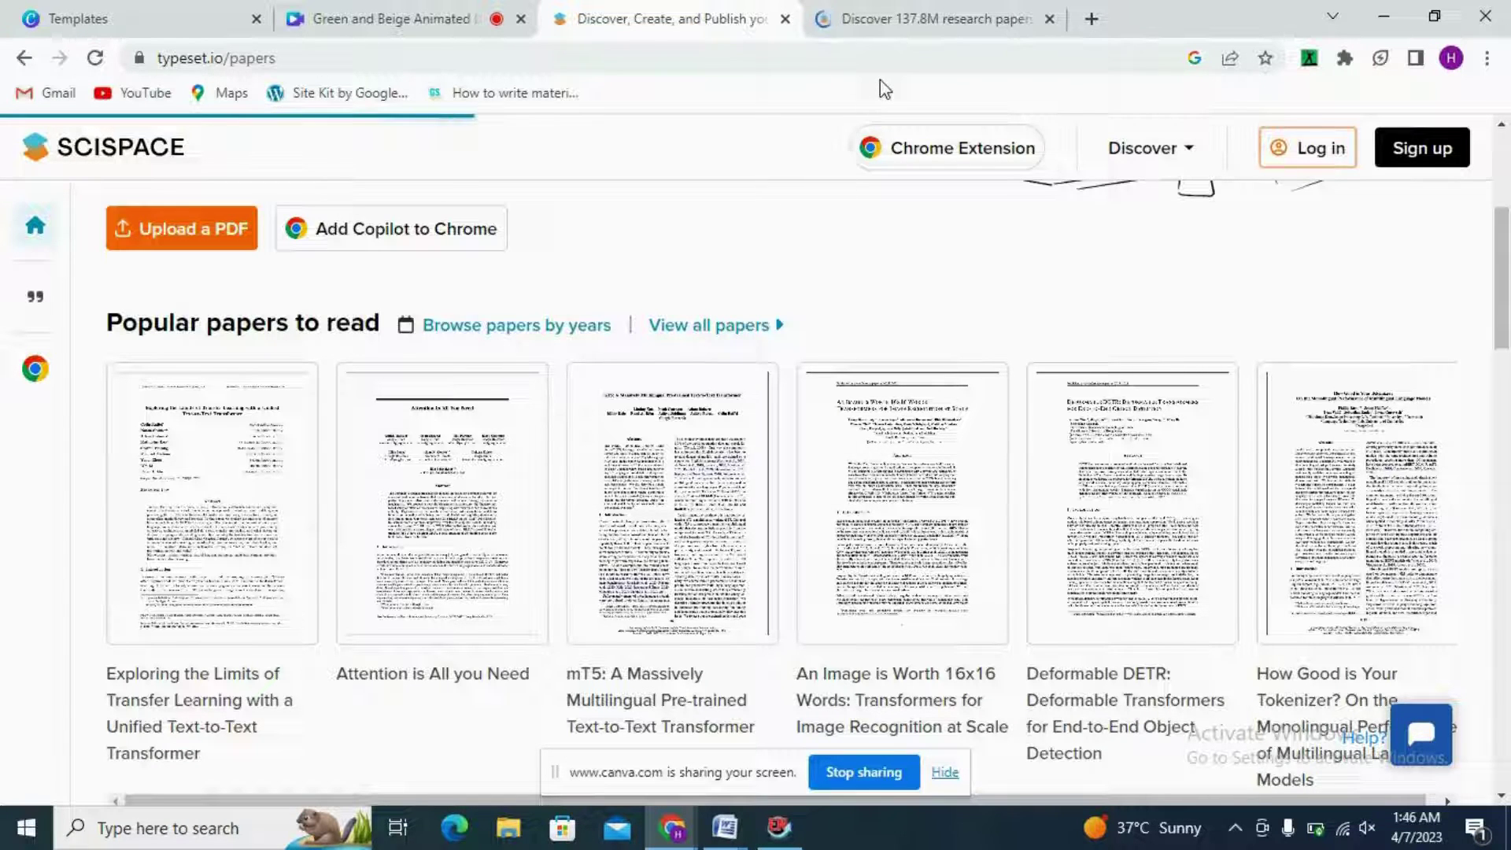
Look over the papers-by-year tab, then close it
left_click(908, 23)
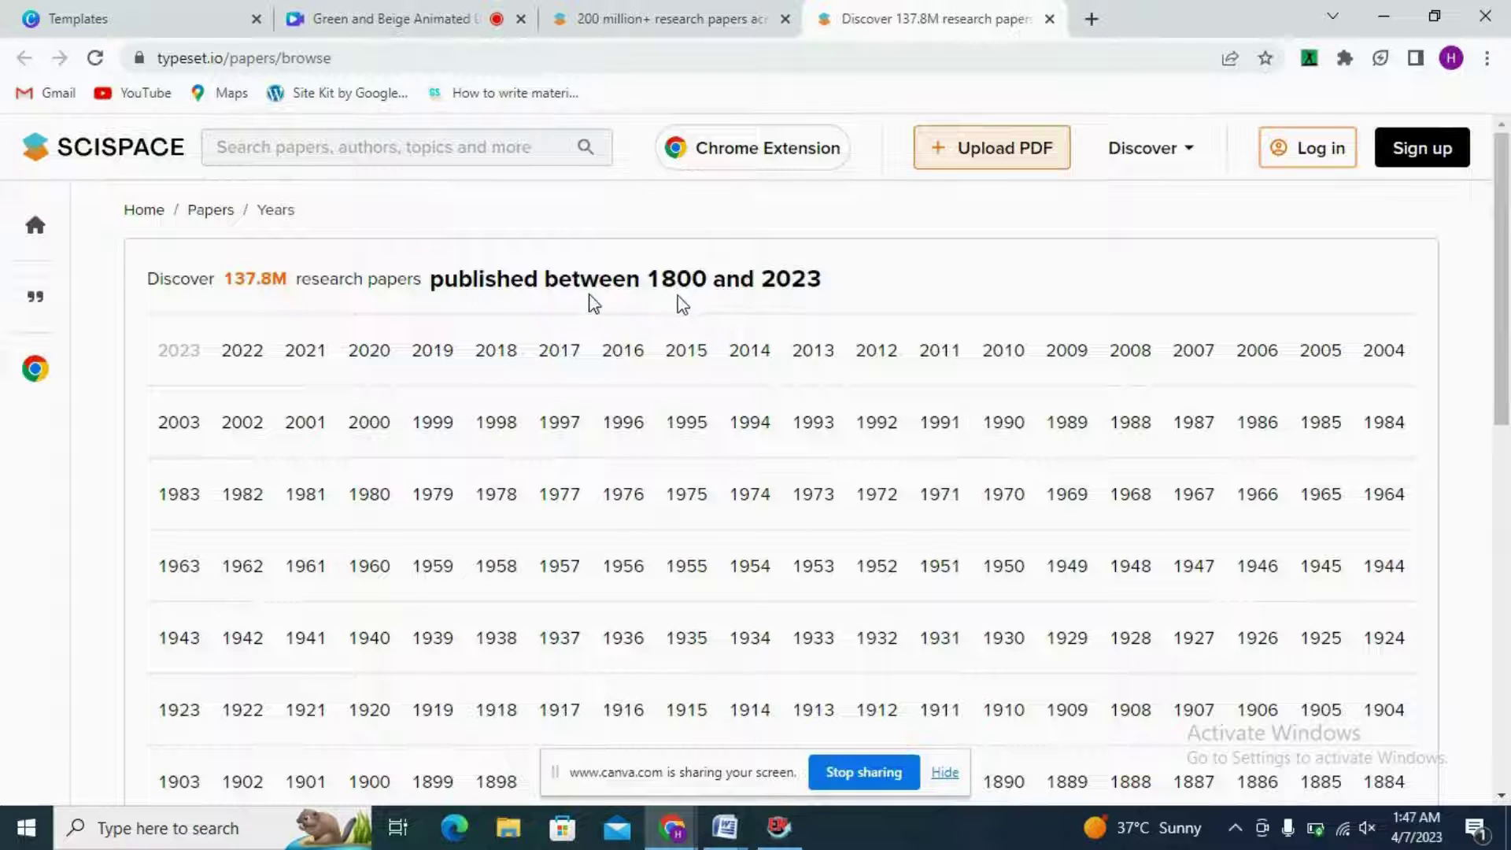
scroll(1507, 350, "down", 1)
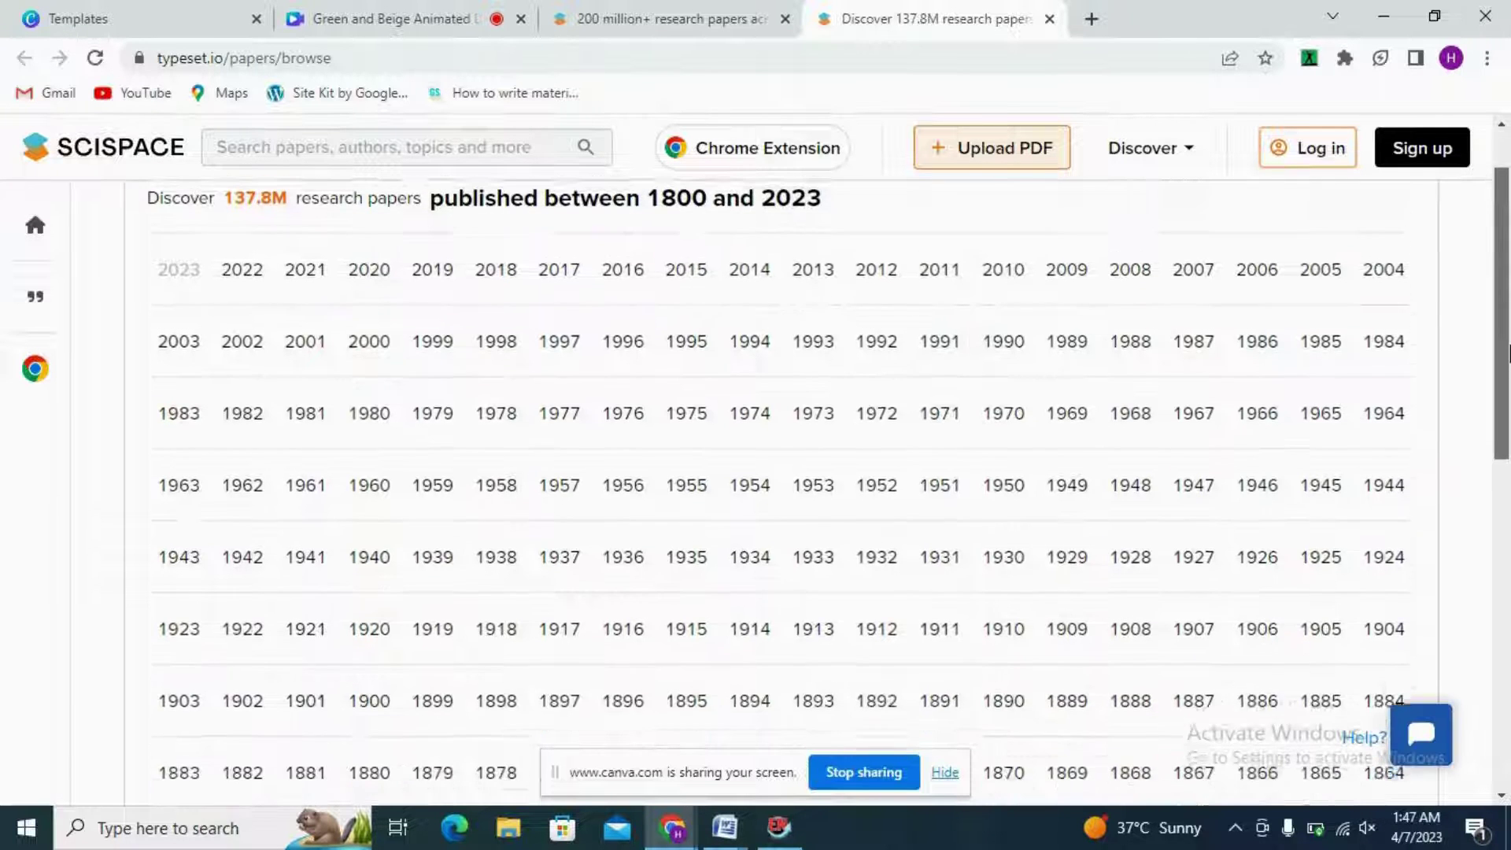
scroll(1507, 346, "up", 1)
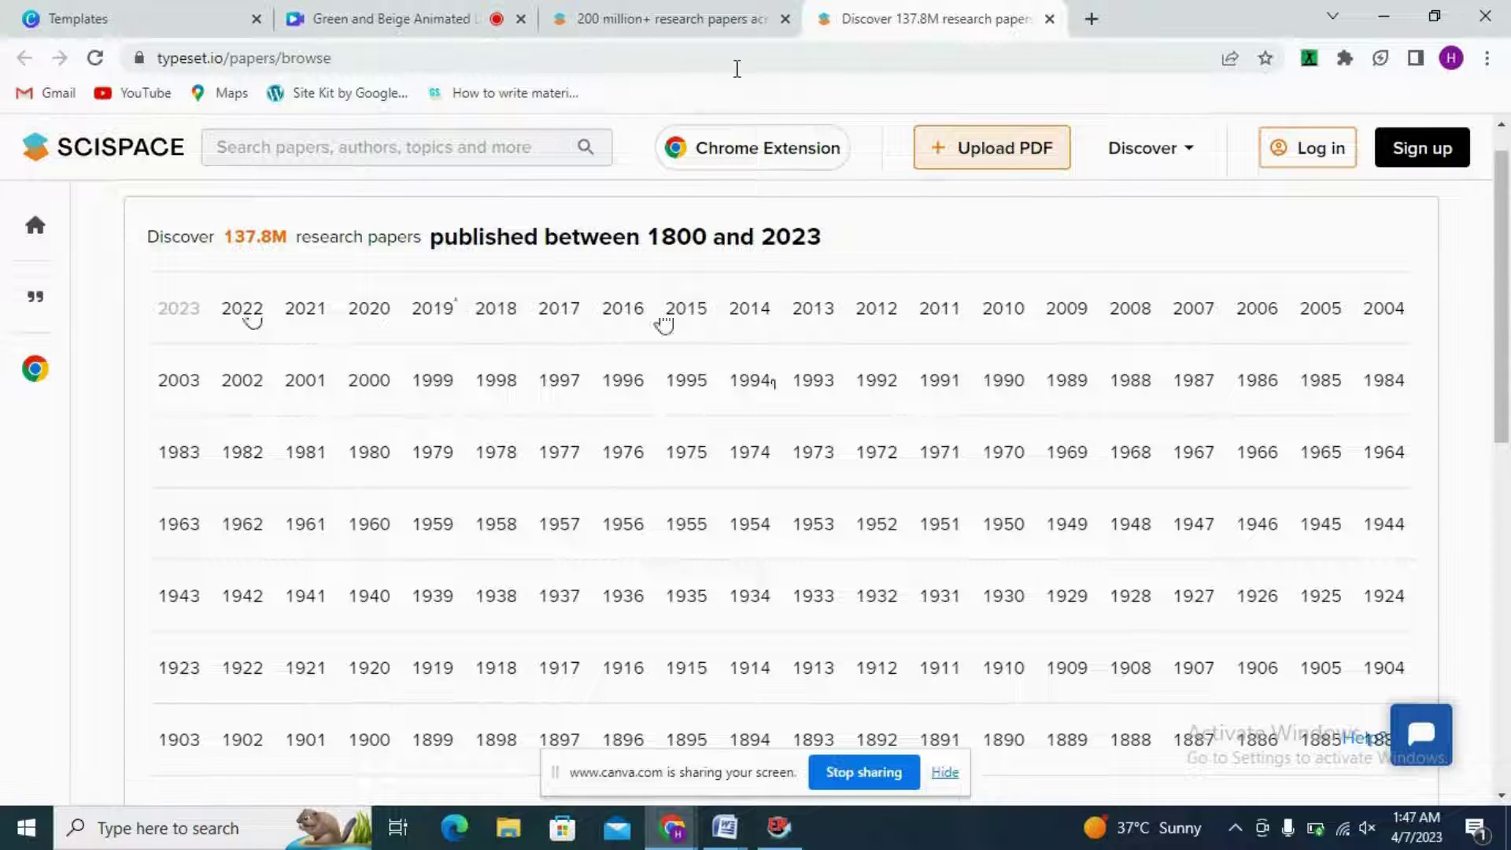
left_click(1047, 18)
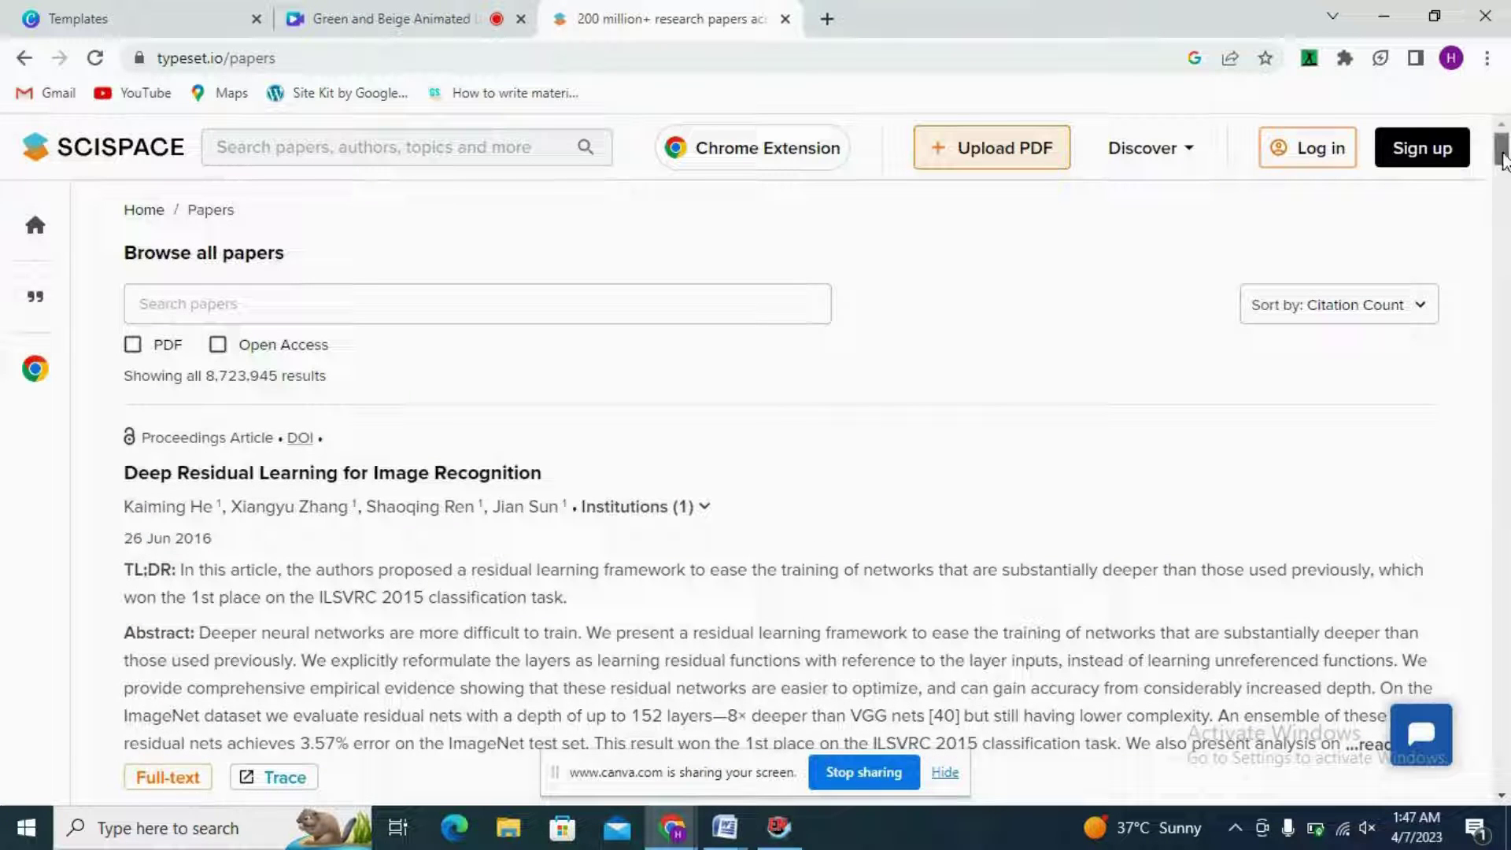
Search Browse all papers for 'allergy', returning 2,413 results
left_click_drag(1503, 160, 1503, 114)
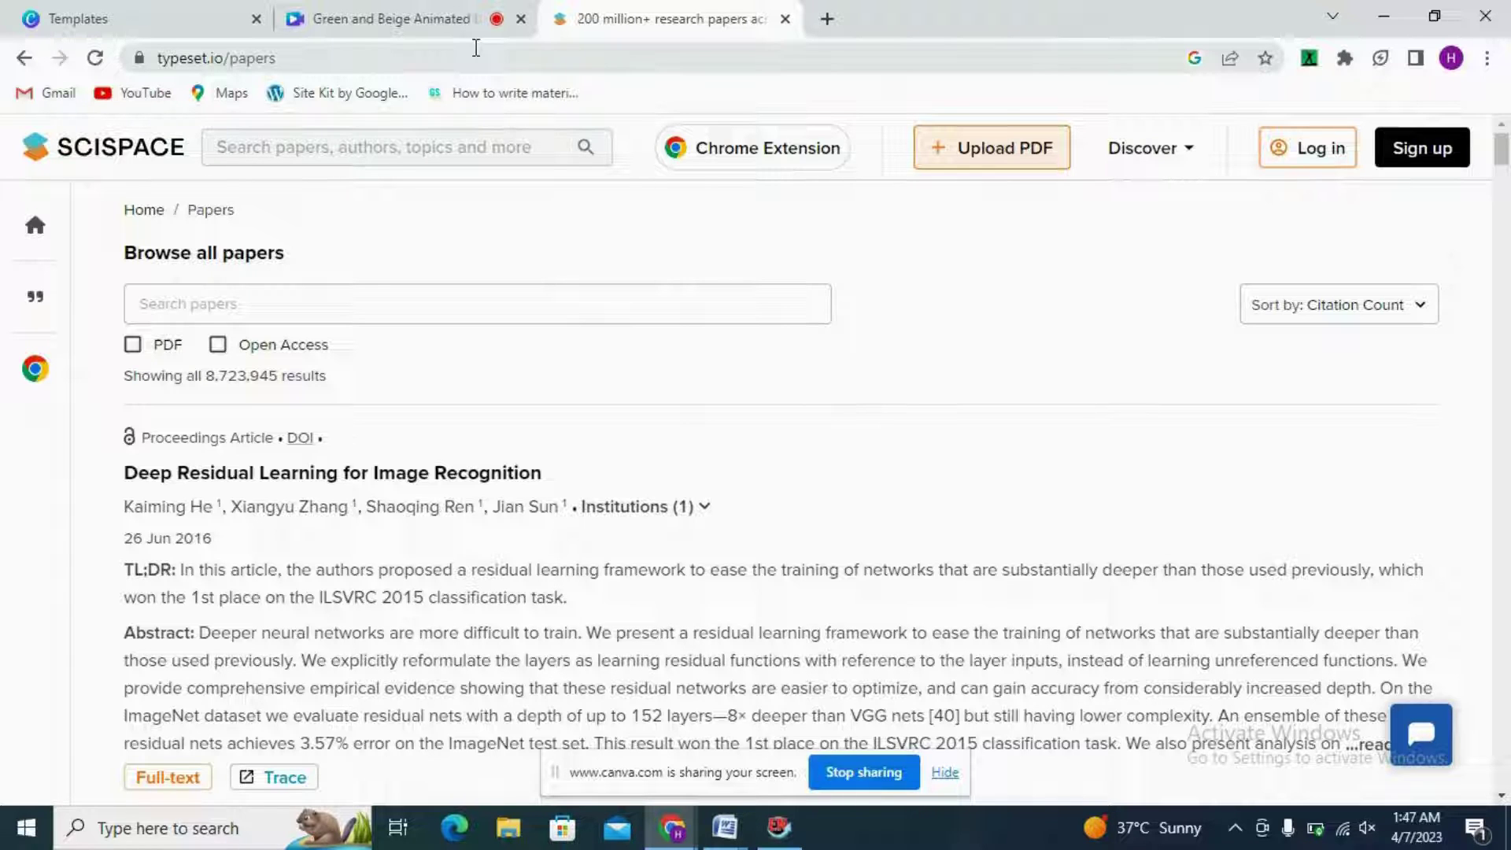
left_click(366, 297)
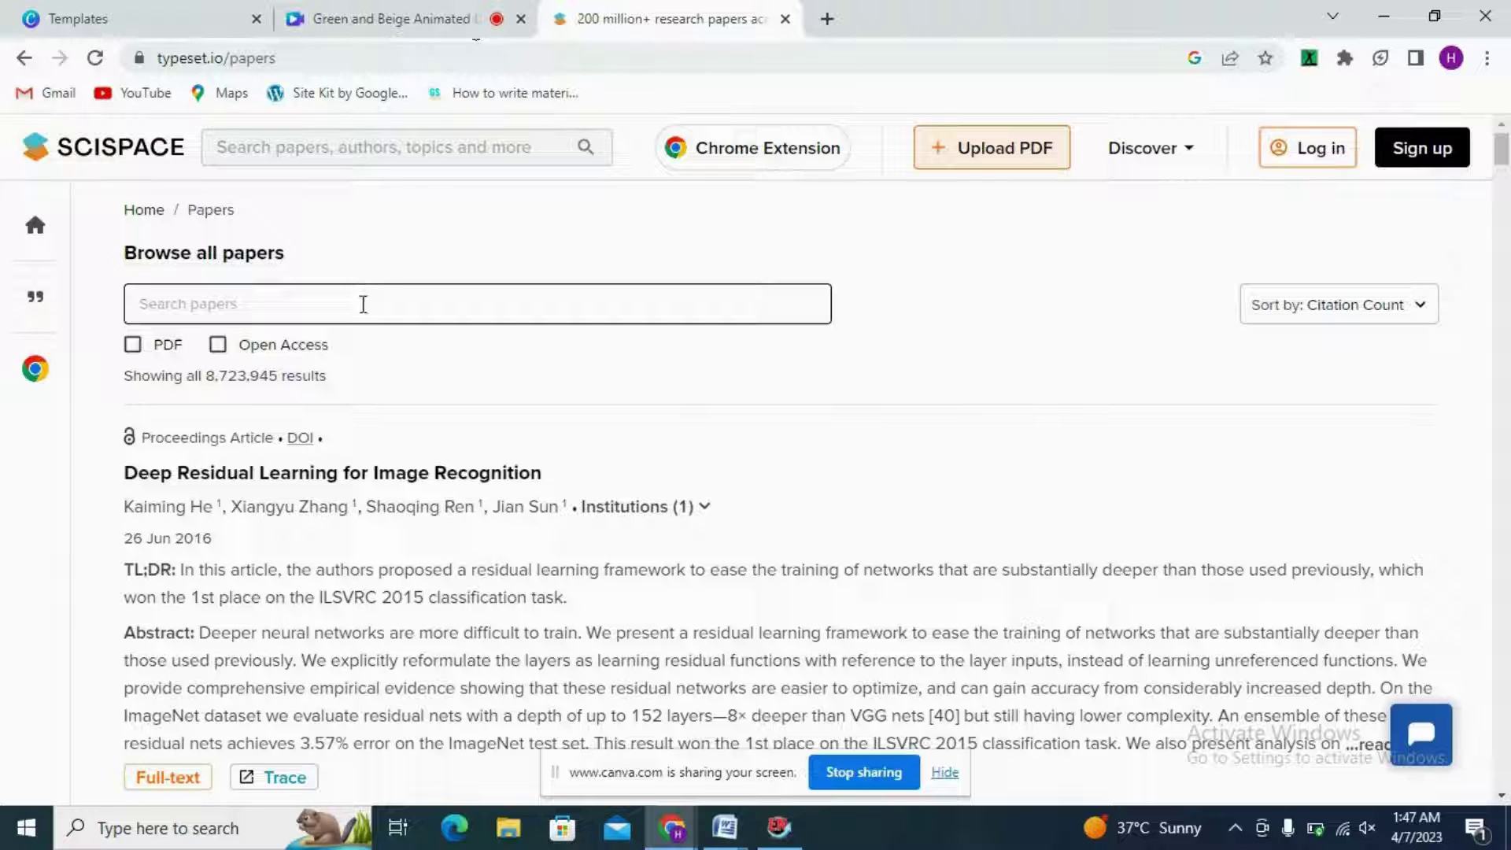
left_click(362, 305)
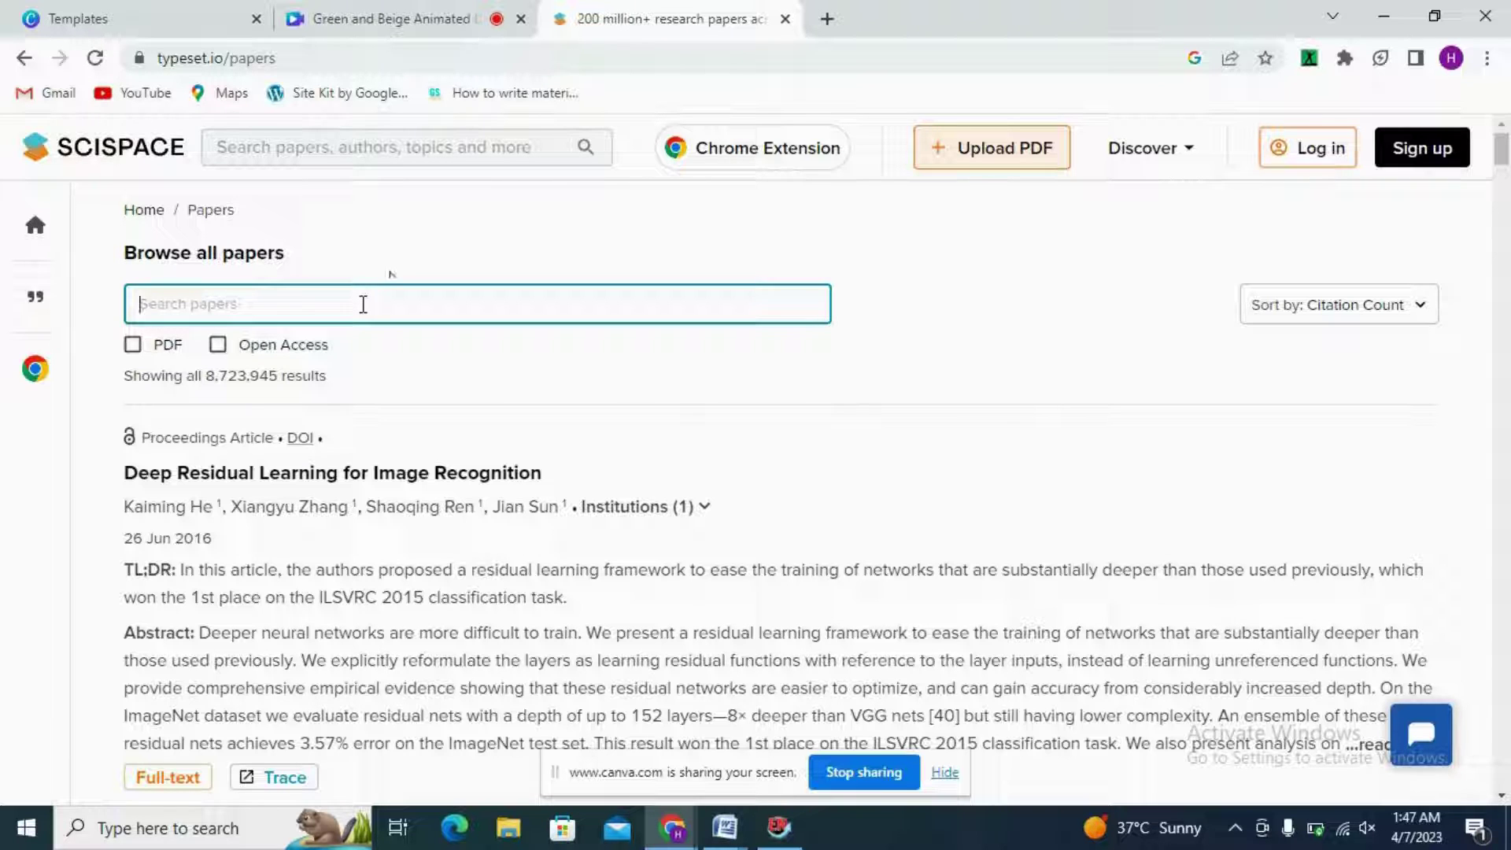
type("all")
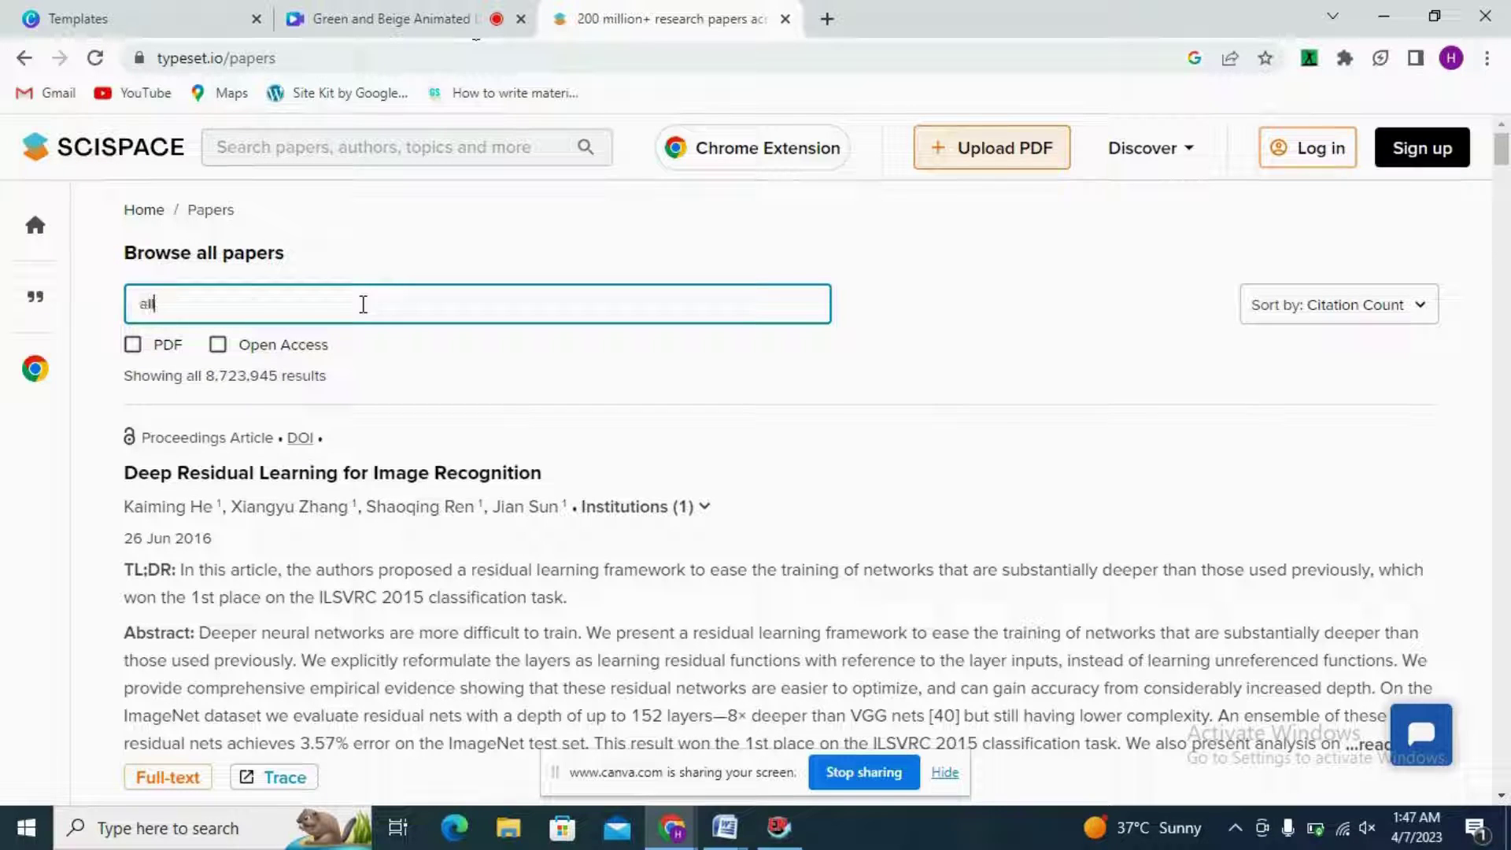
type("ergy")
key("Return")
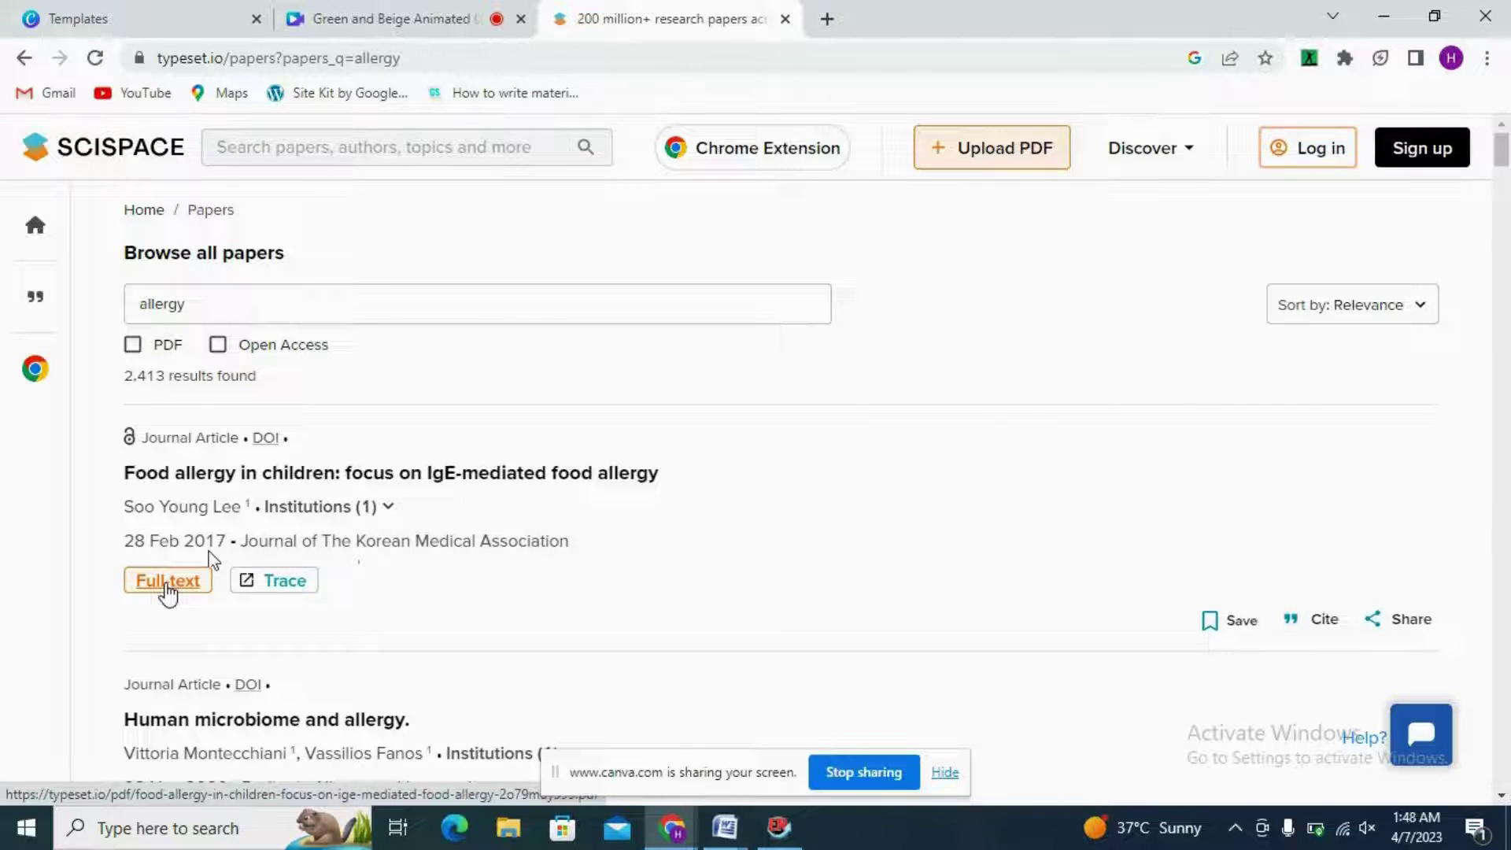
Open the Food allergy in children full text, then search 'allergy' from the home page
left_click(167, 586)
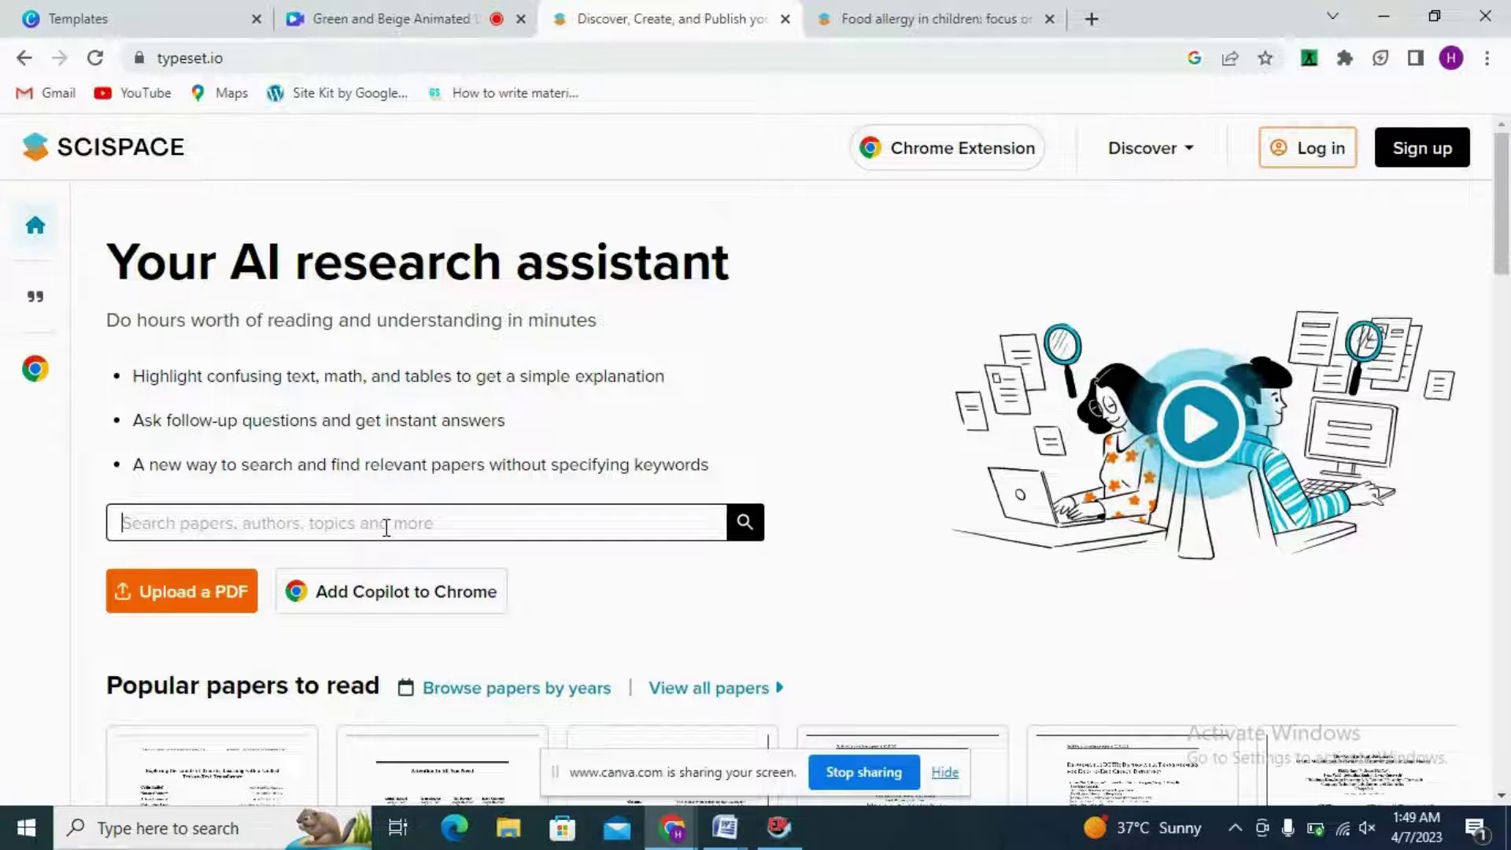
type("aller")
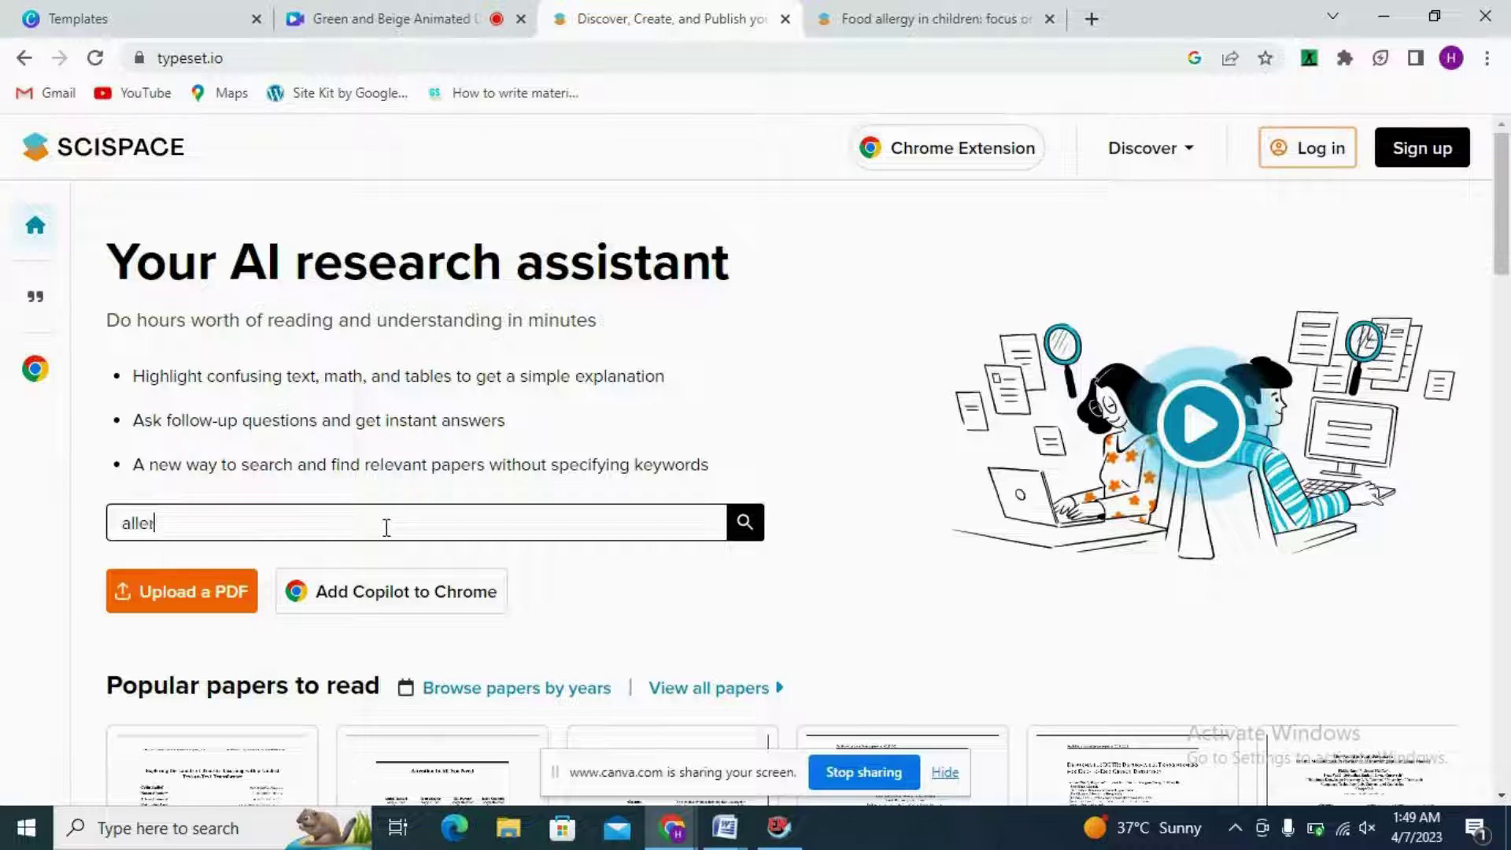
type("gy")
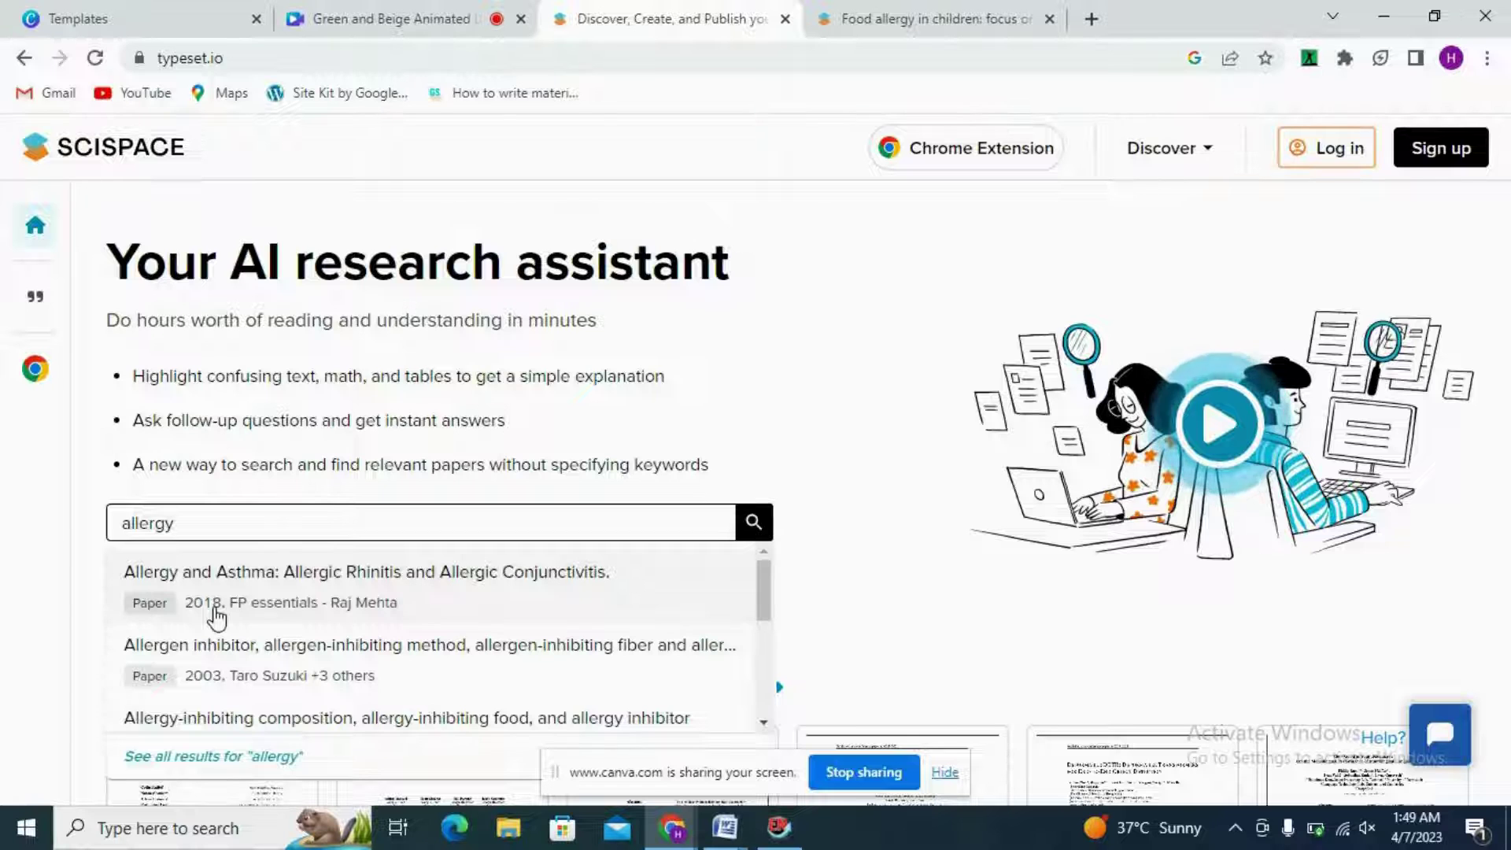
key("Return")
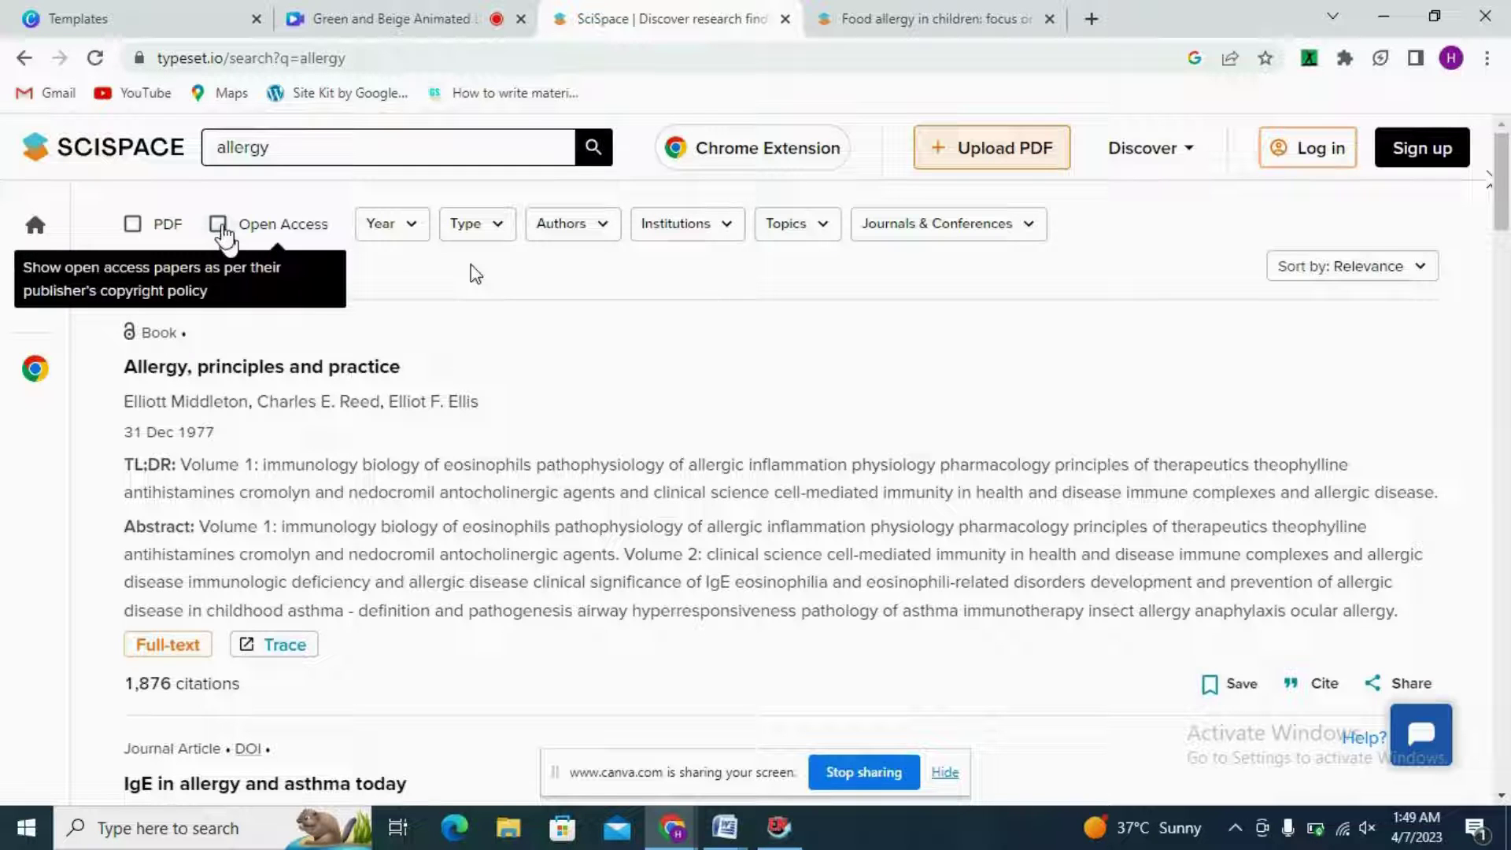
Filter allergy results to open-access journal articles with PDFs from the last 3 years (276 papers)
left_click(220, 228)
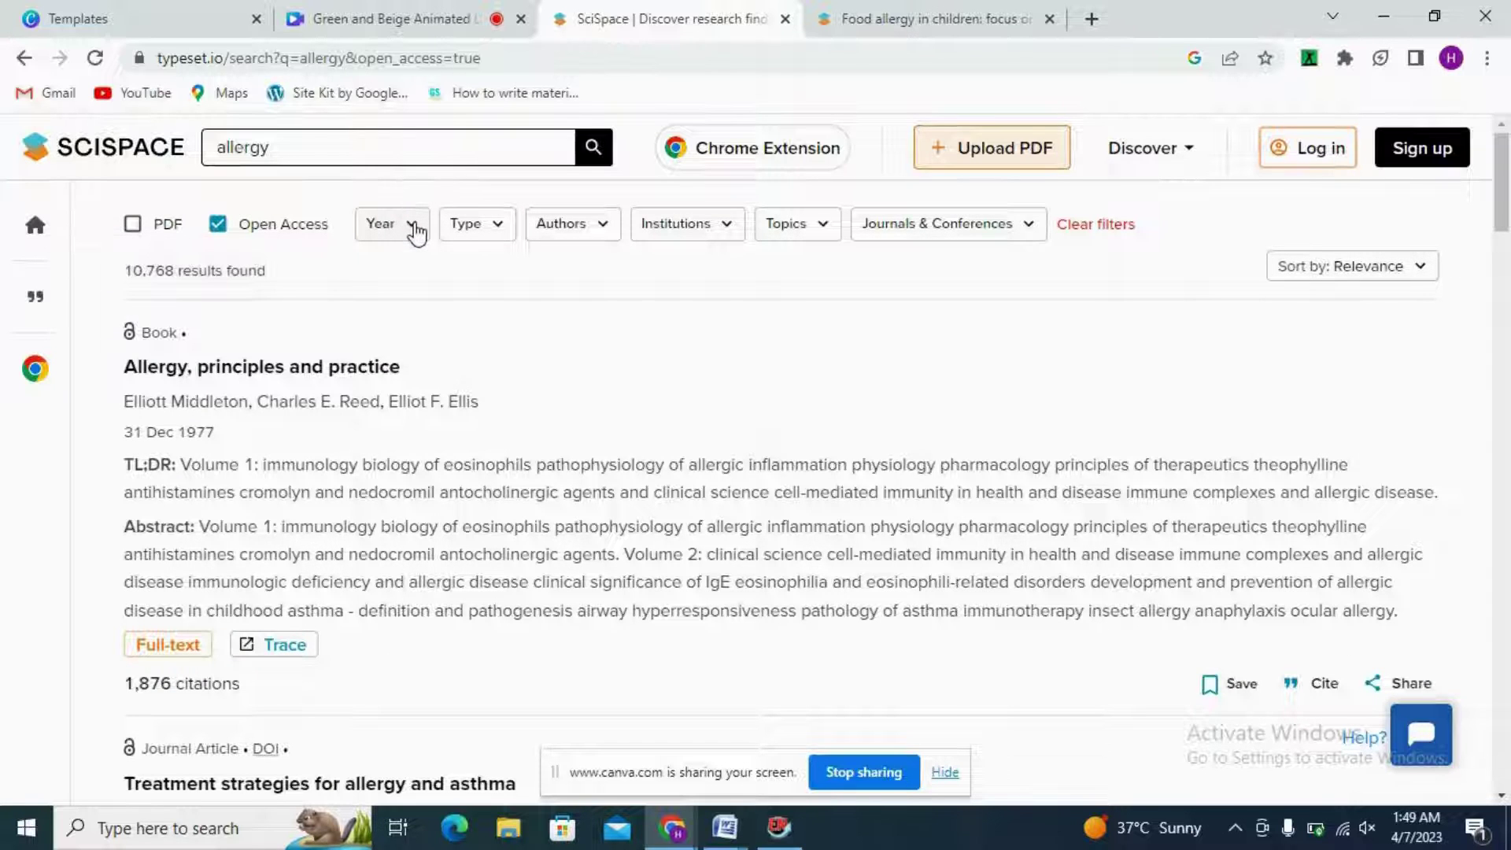
left_click(414, 228)
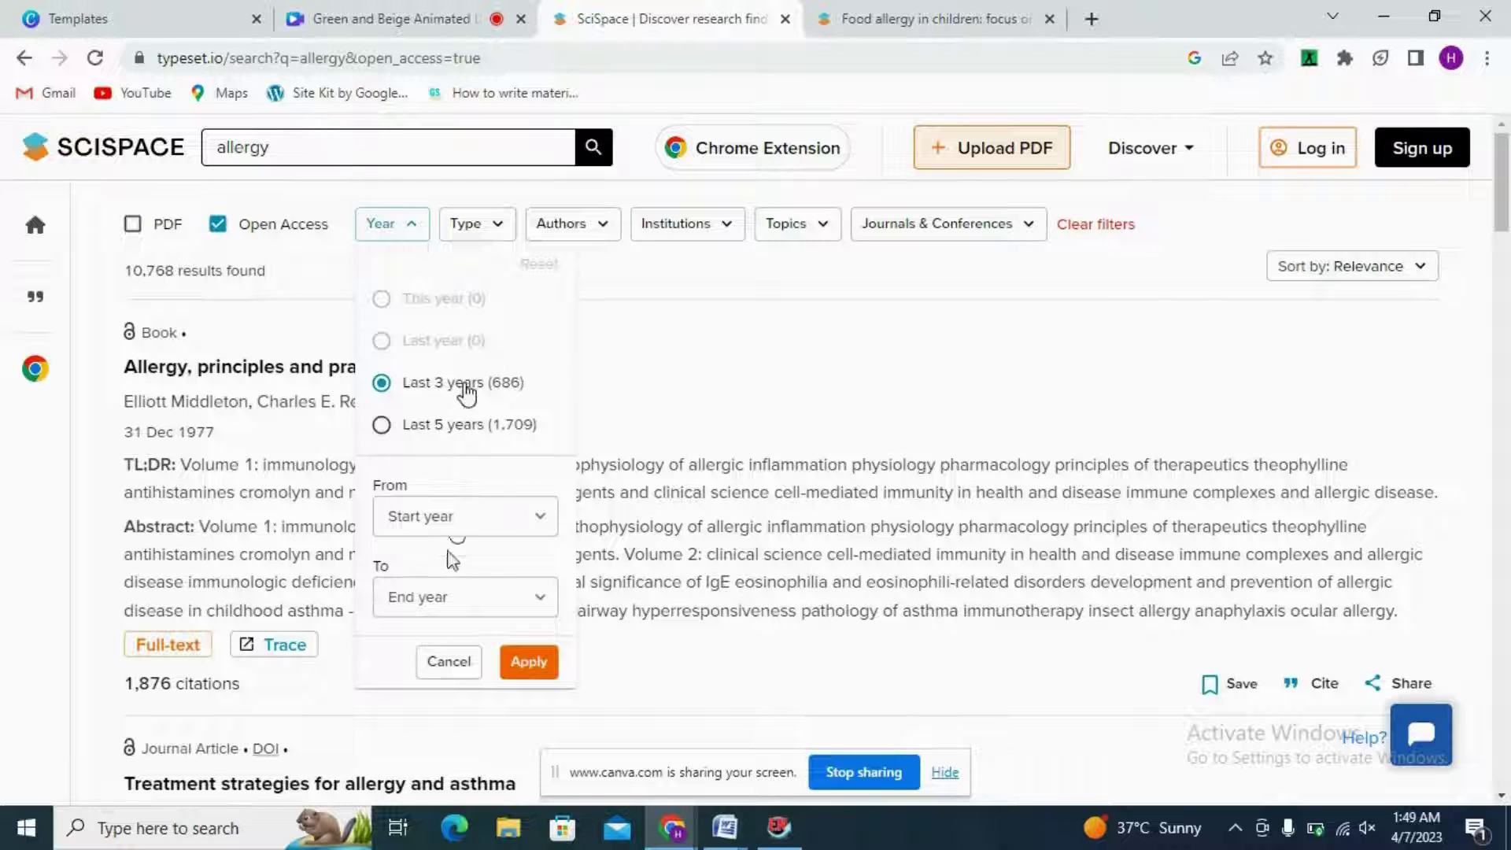
left_click(528, 661)
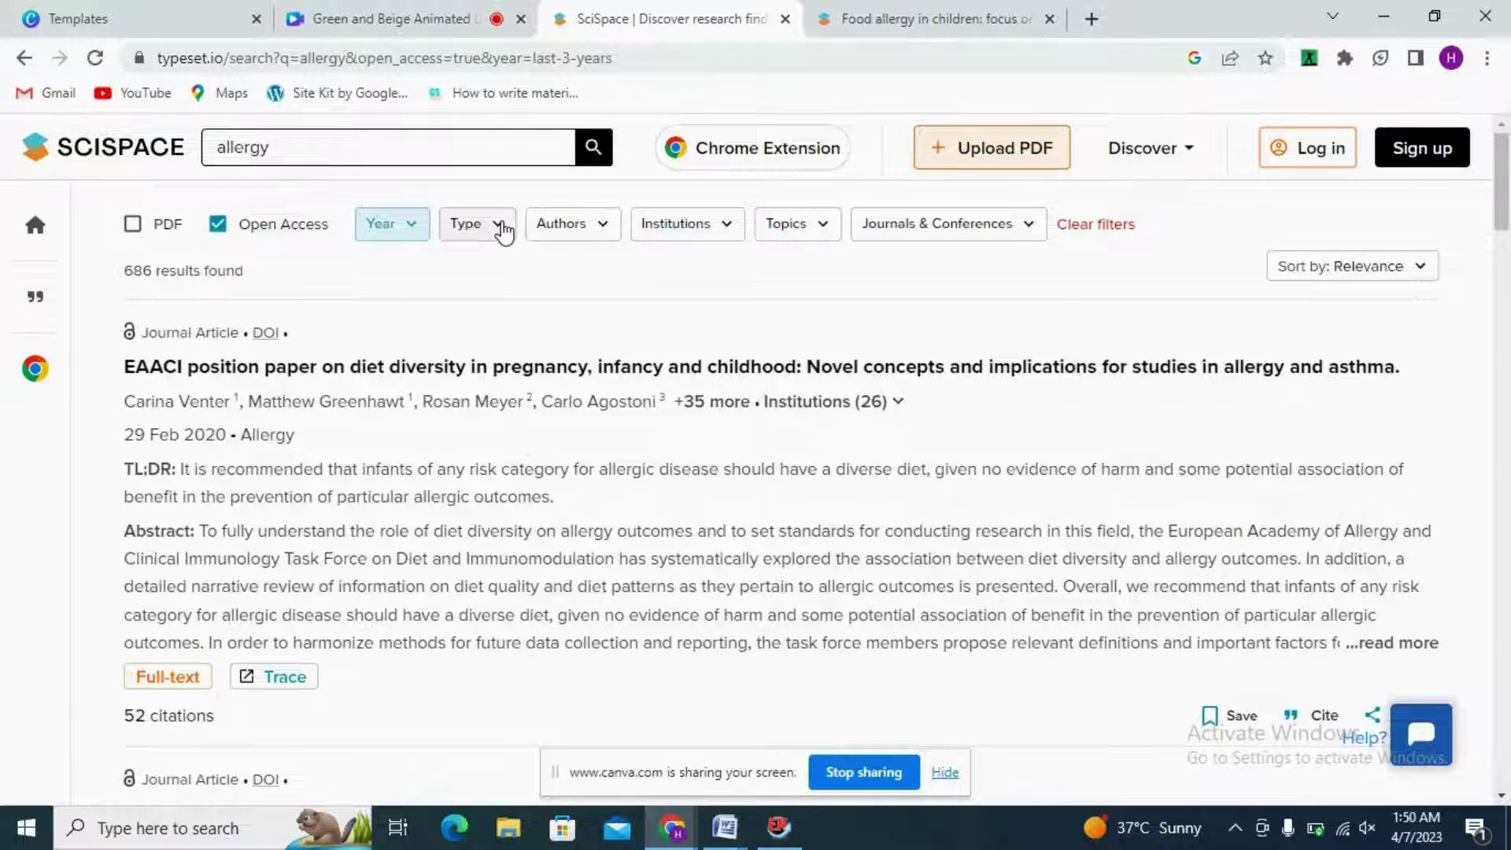
left_click(504, 230)
left_click(467, 308)
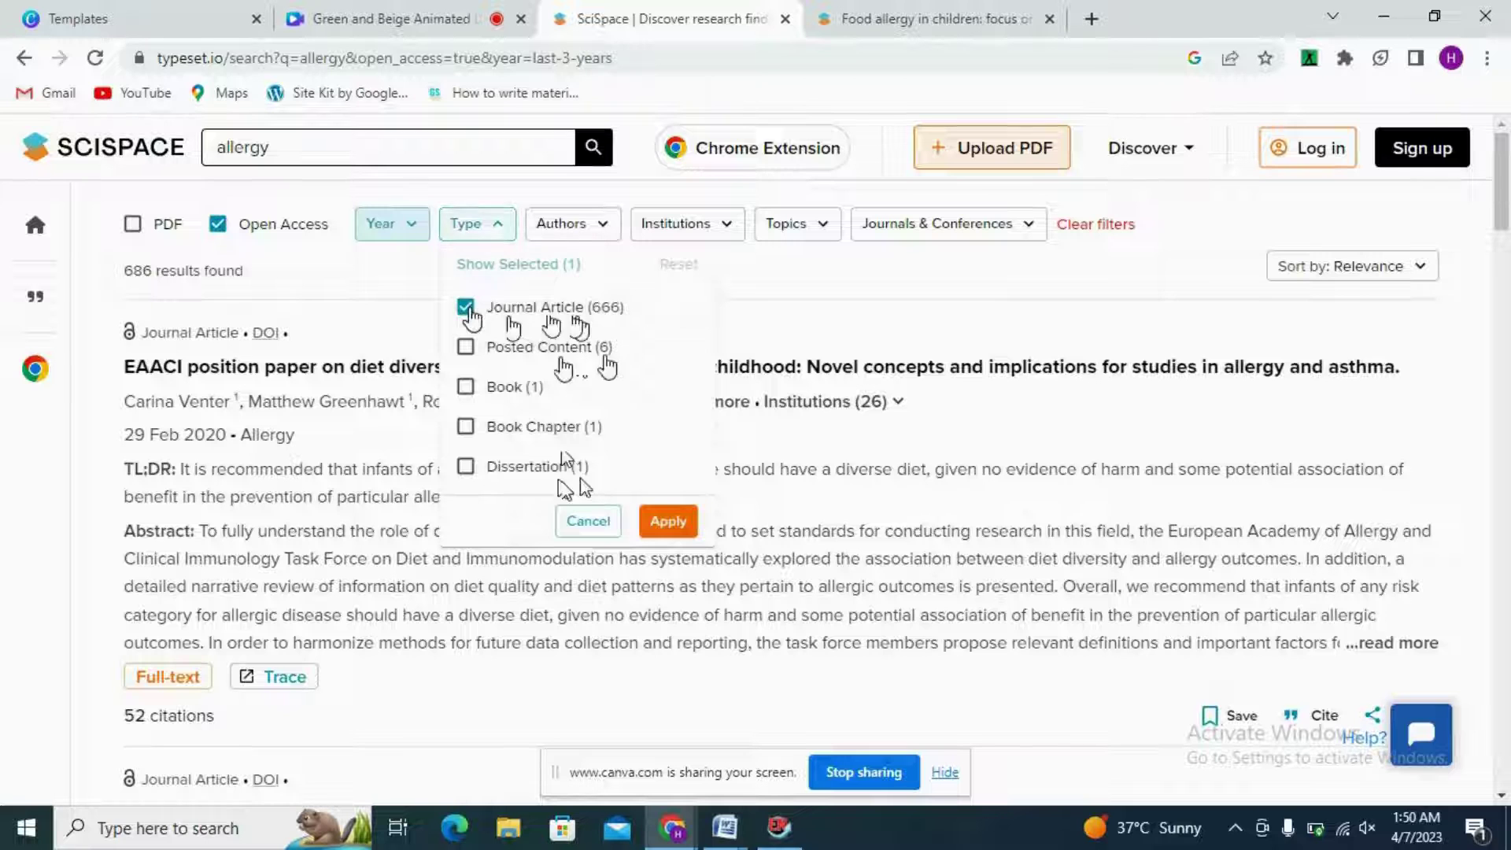
left_click(667, 520)
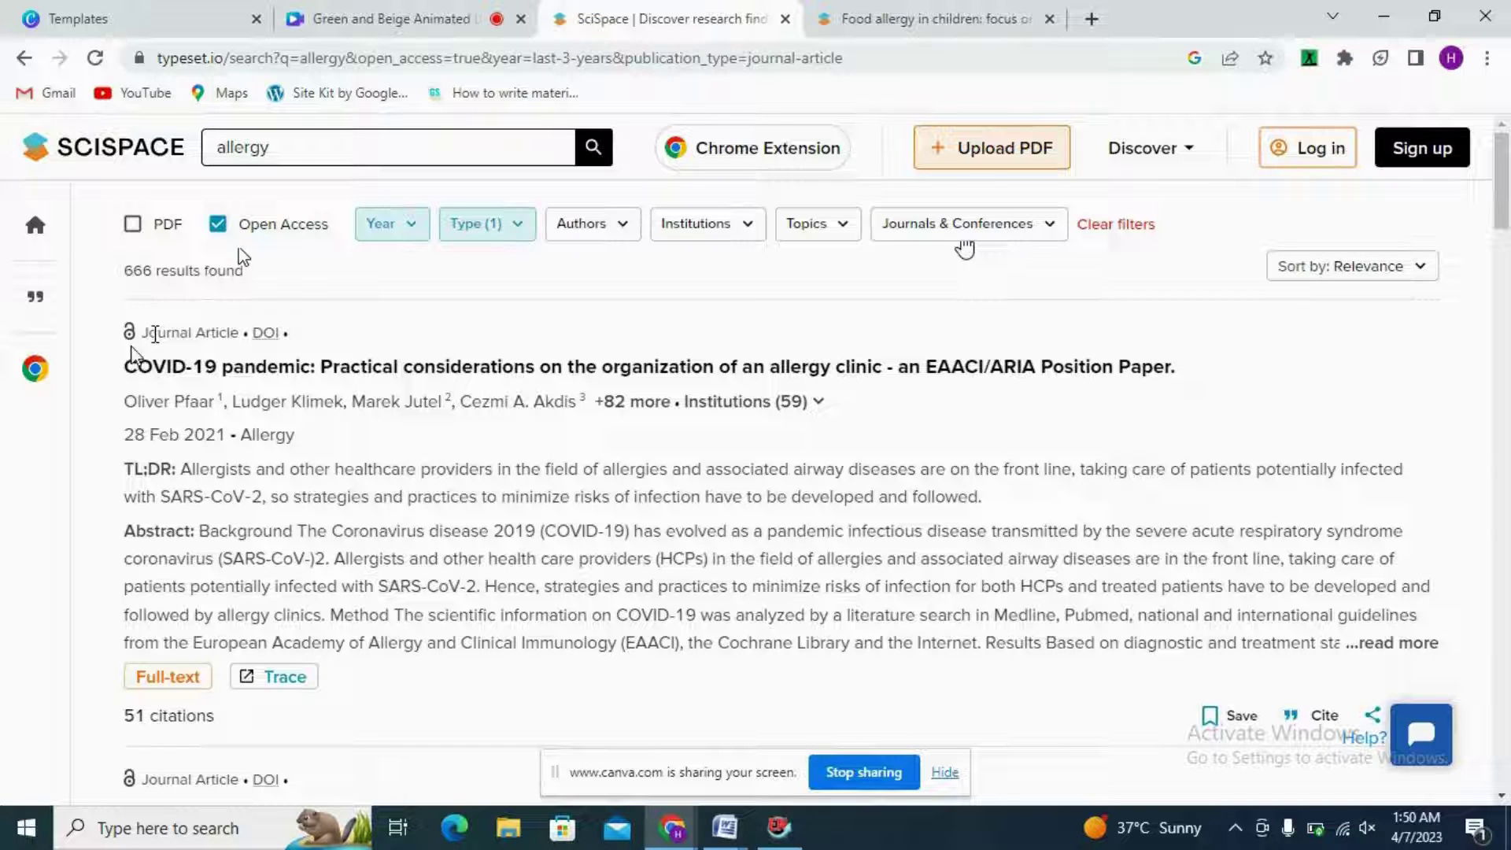
left_click(132, 226)
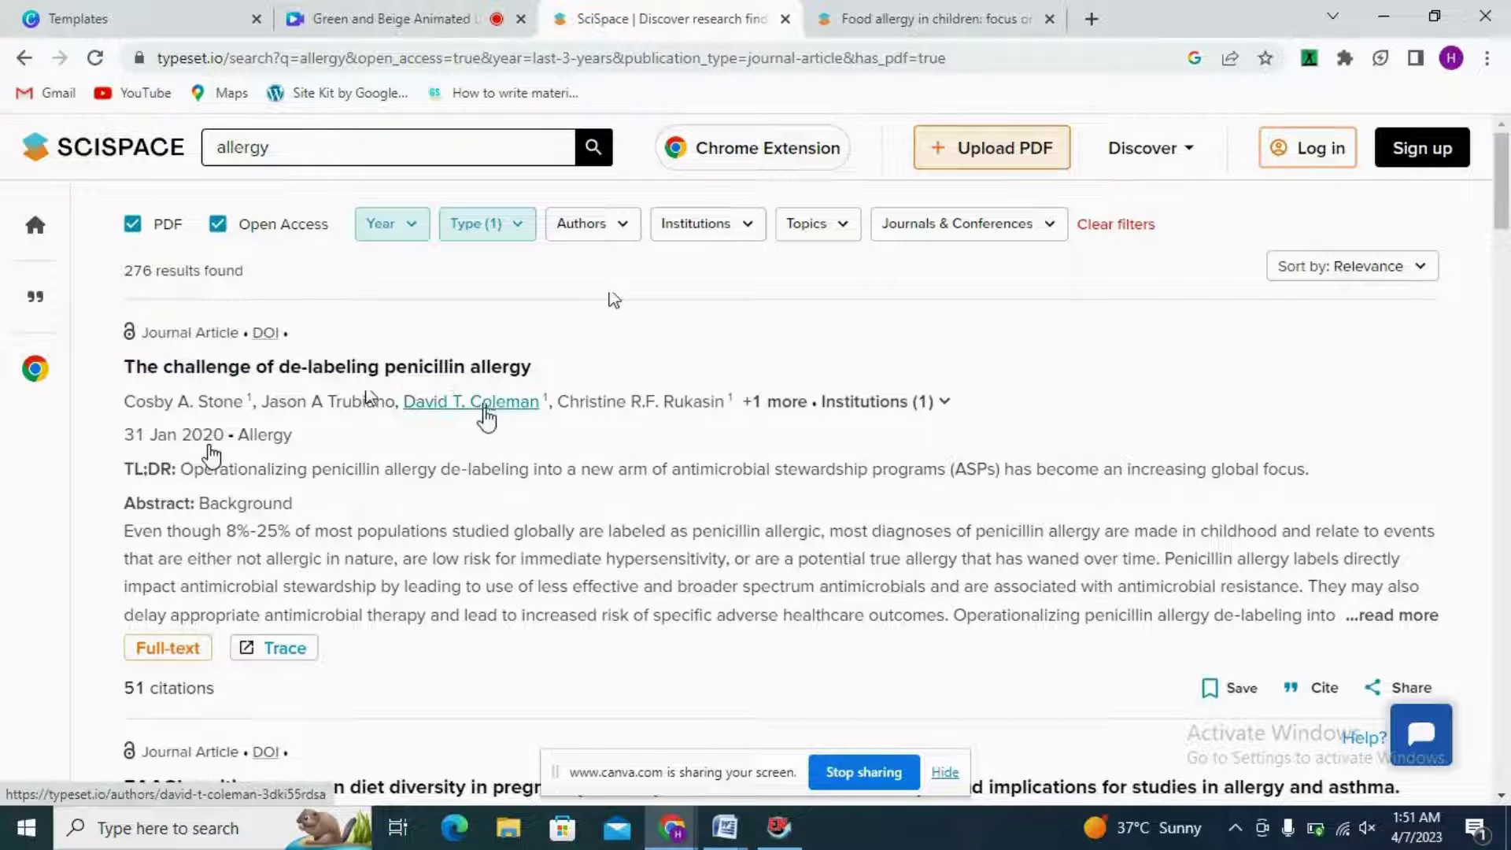
Open the full text of 'The role of mobile health technologies in allergy care' in a new tab
left_click_drag(1503, 200, 1505, 362)
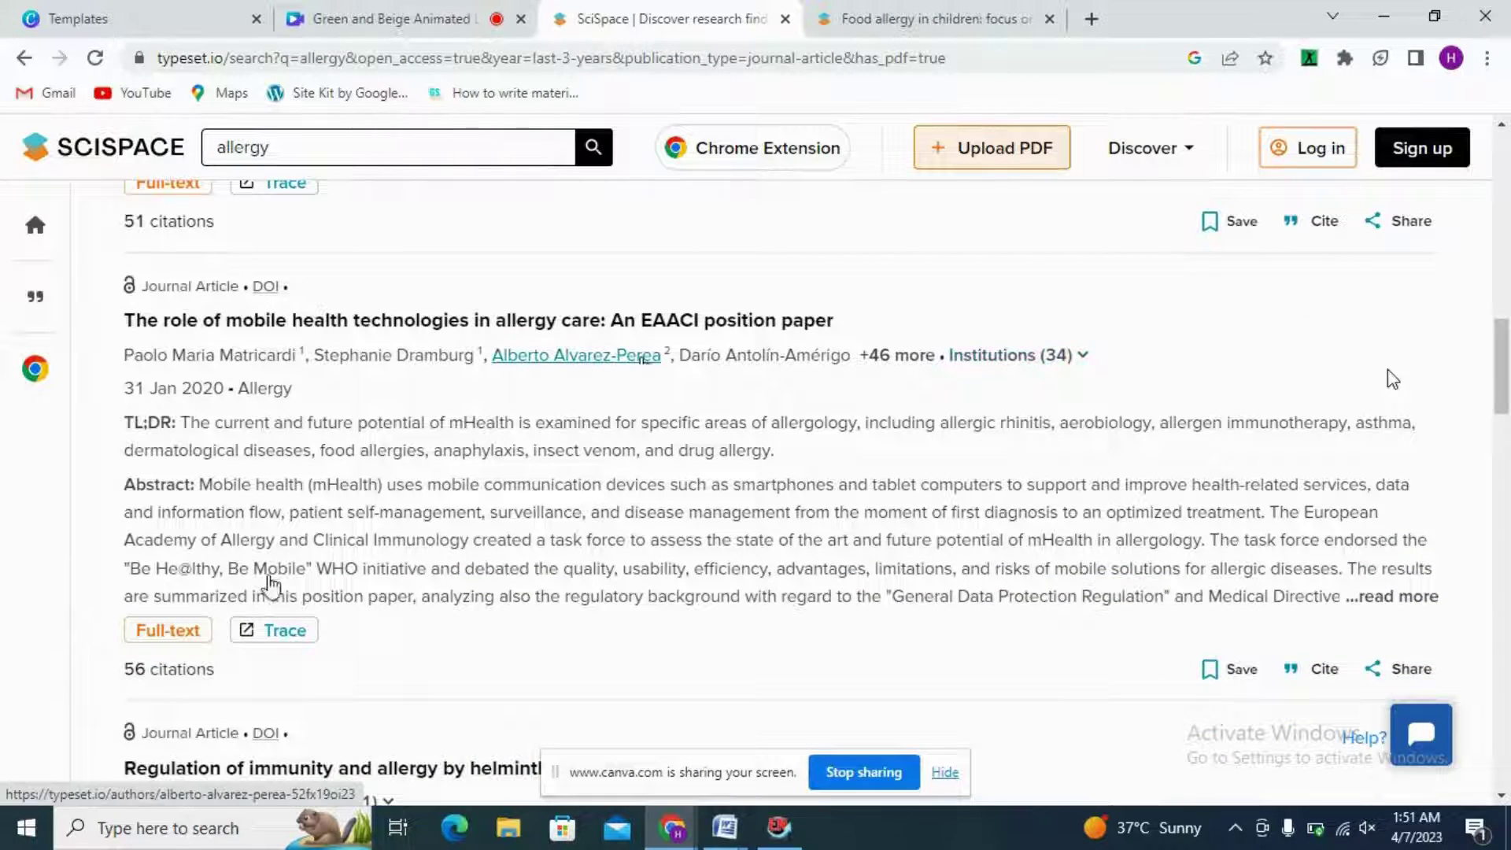
left_click(149, 631)
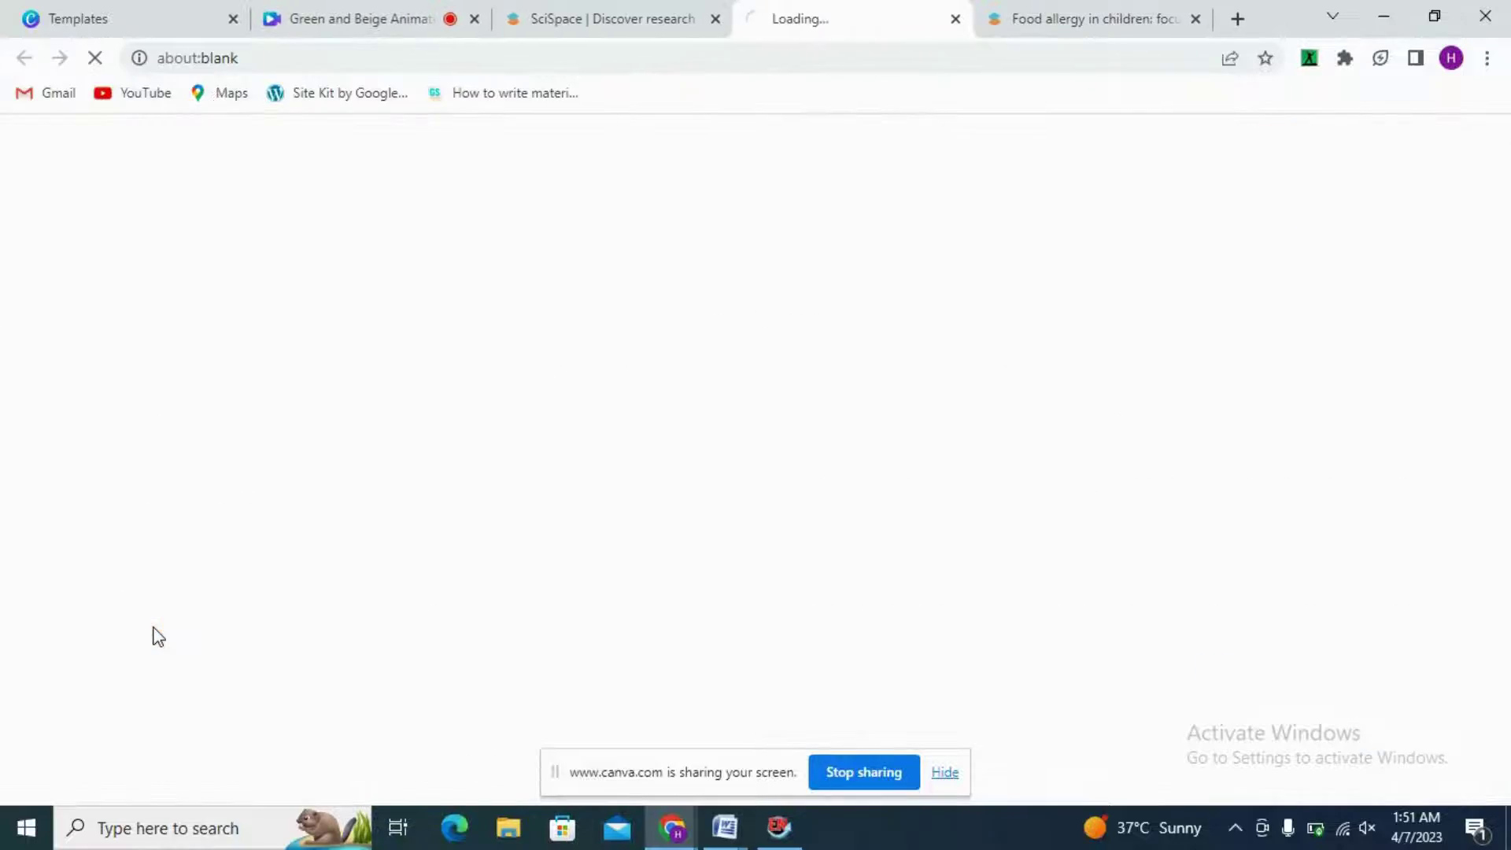
Scroll the Wiley PDF to page 4, then return to the SciSpace allergy results
left_click_drag(1502, 197, 1500, 366)
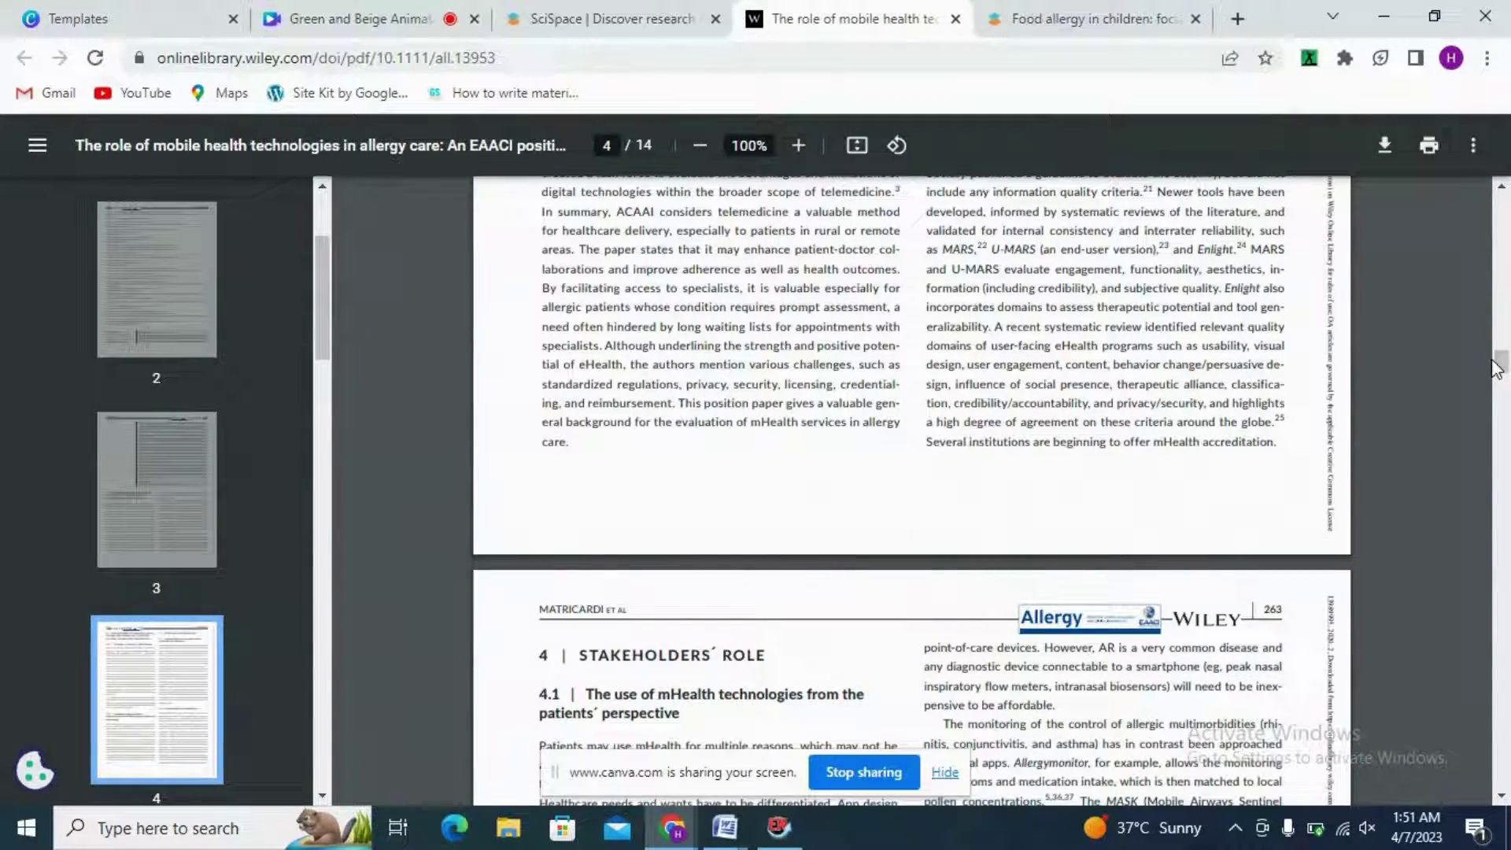
left_click(617, 17)
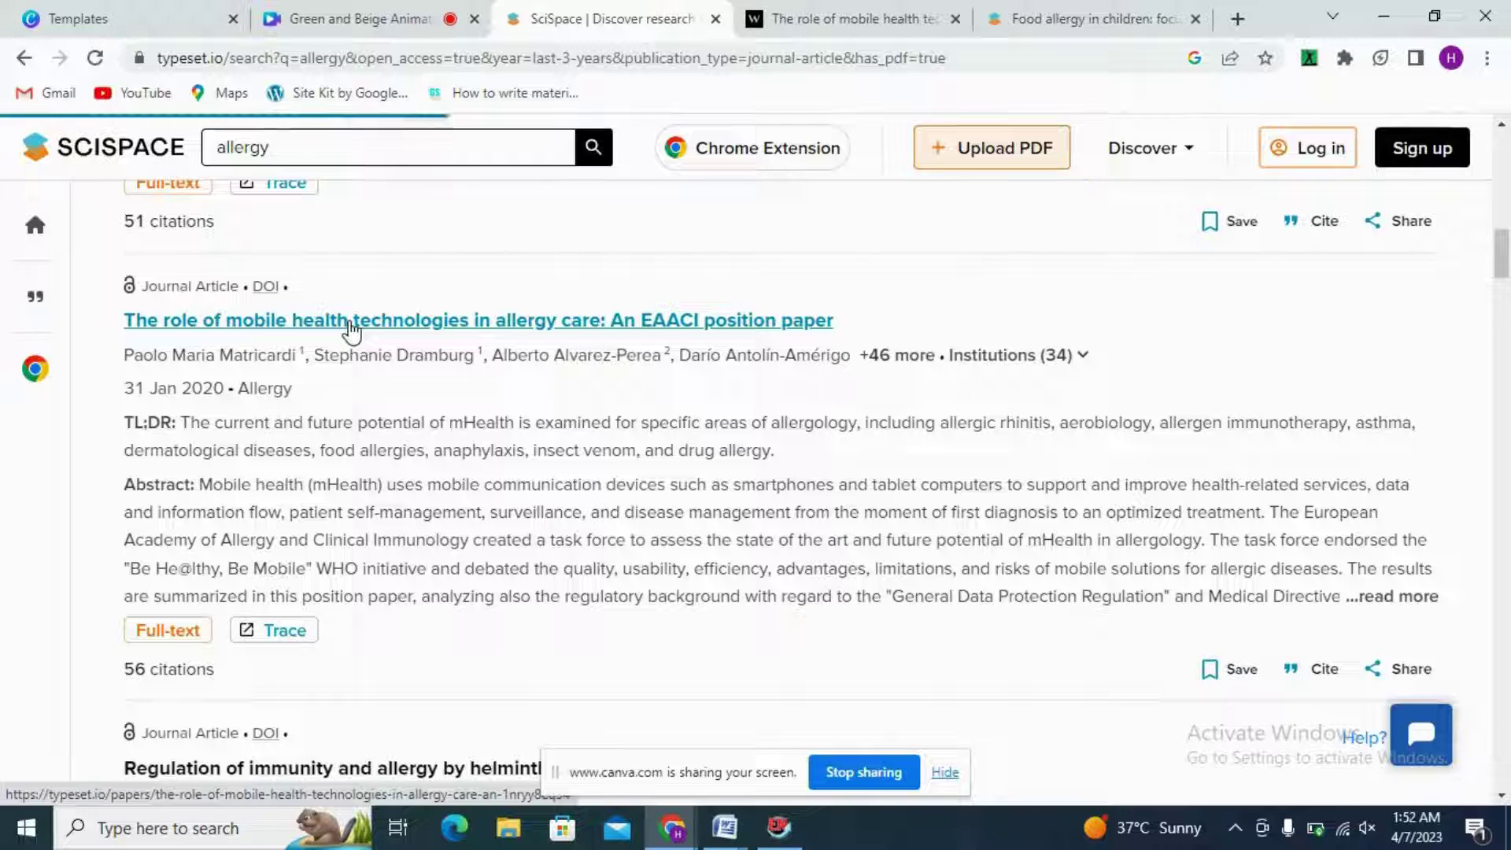
Open the mobile health paper's page and browse its Citations, References and Related Papers lists
left_click(351, 330)
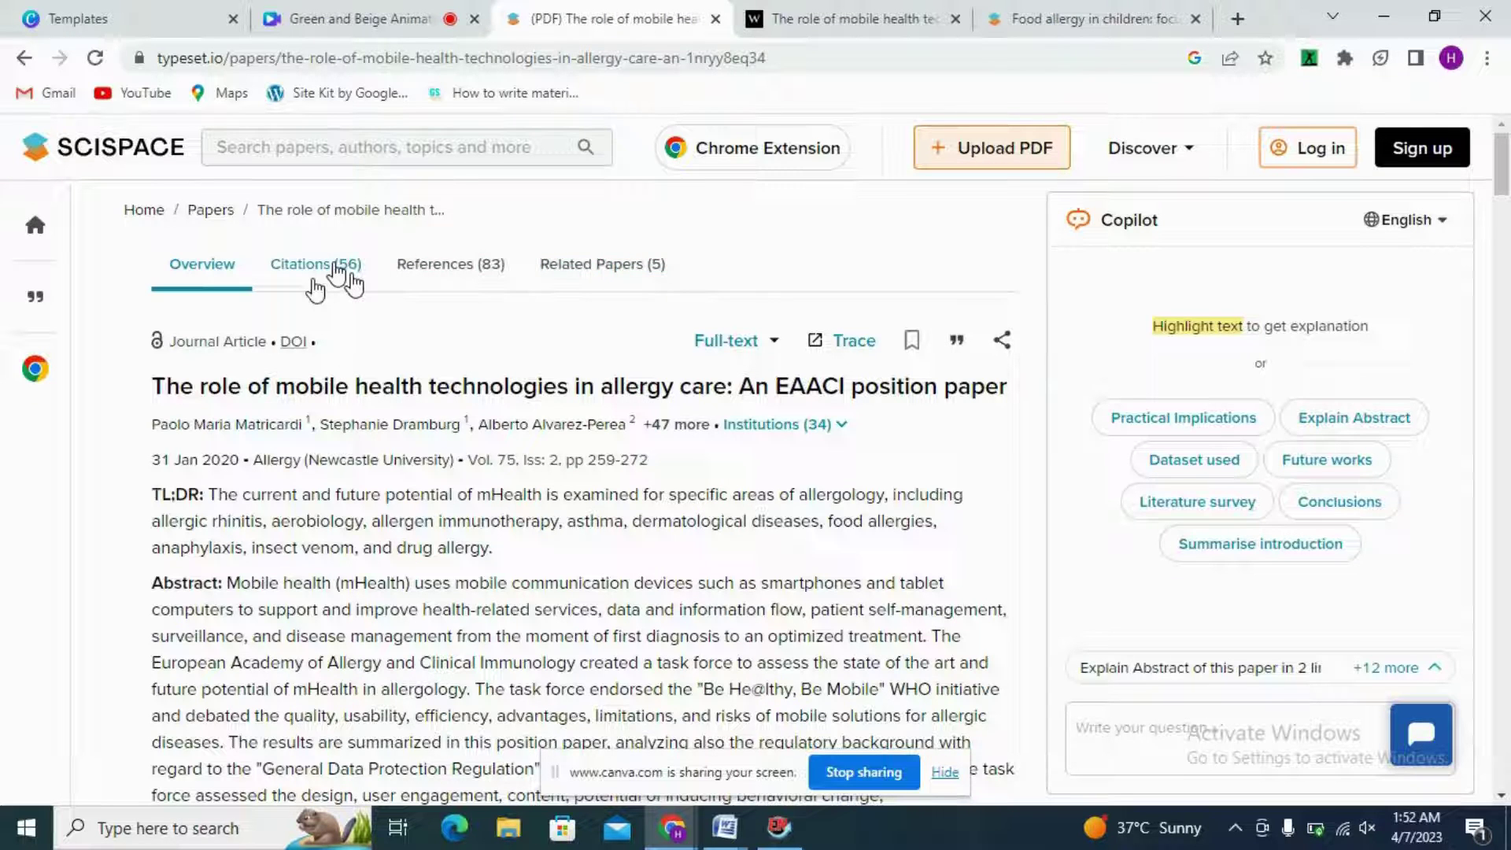
left_click(337, 272)
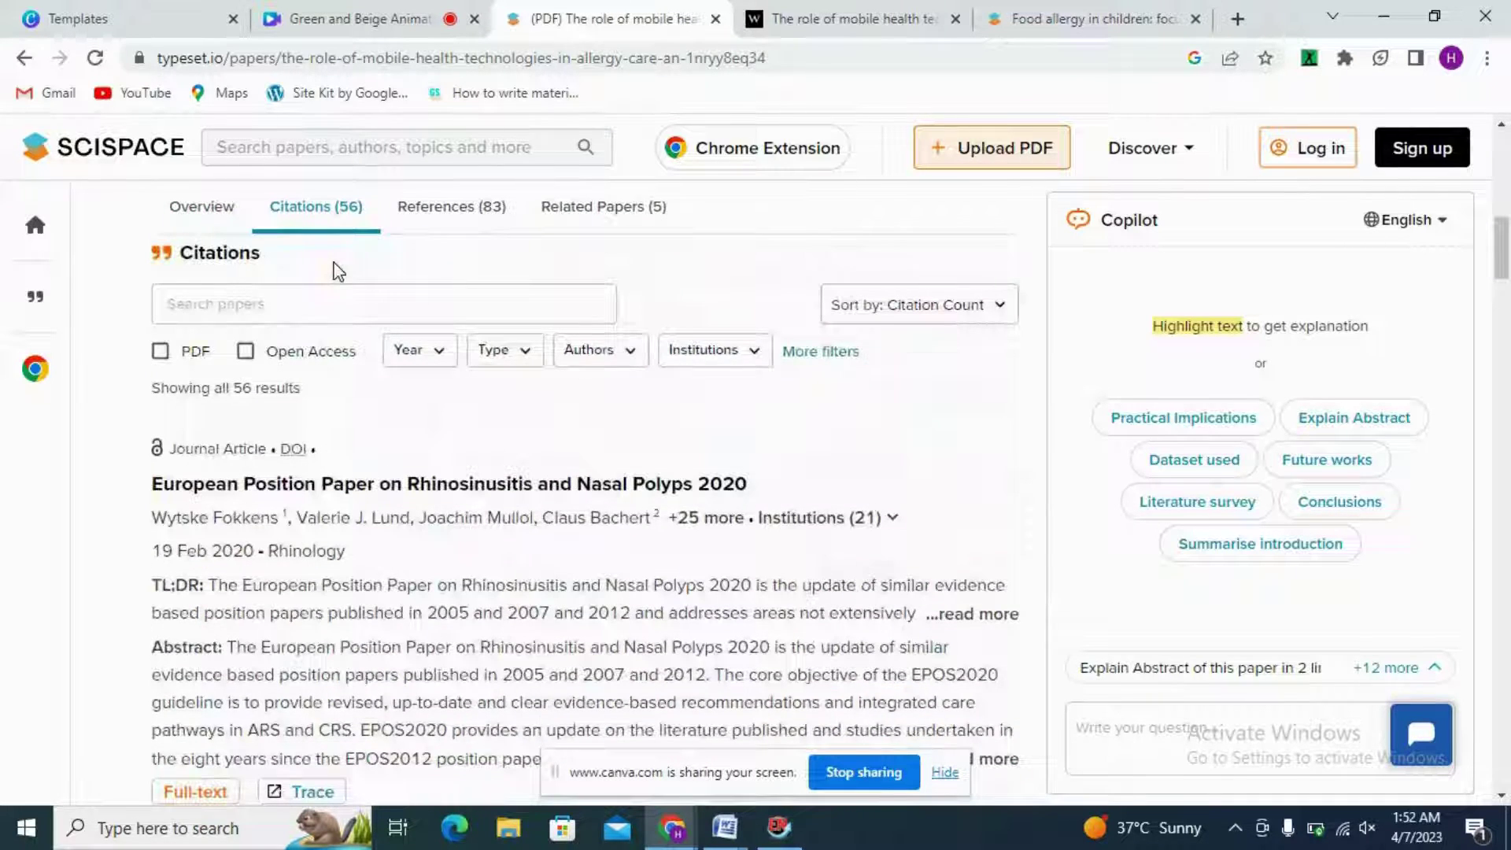
left_click(432, 211)
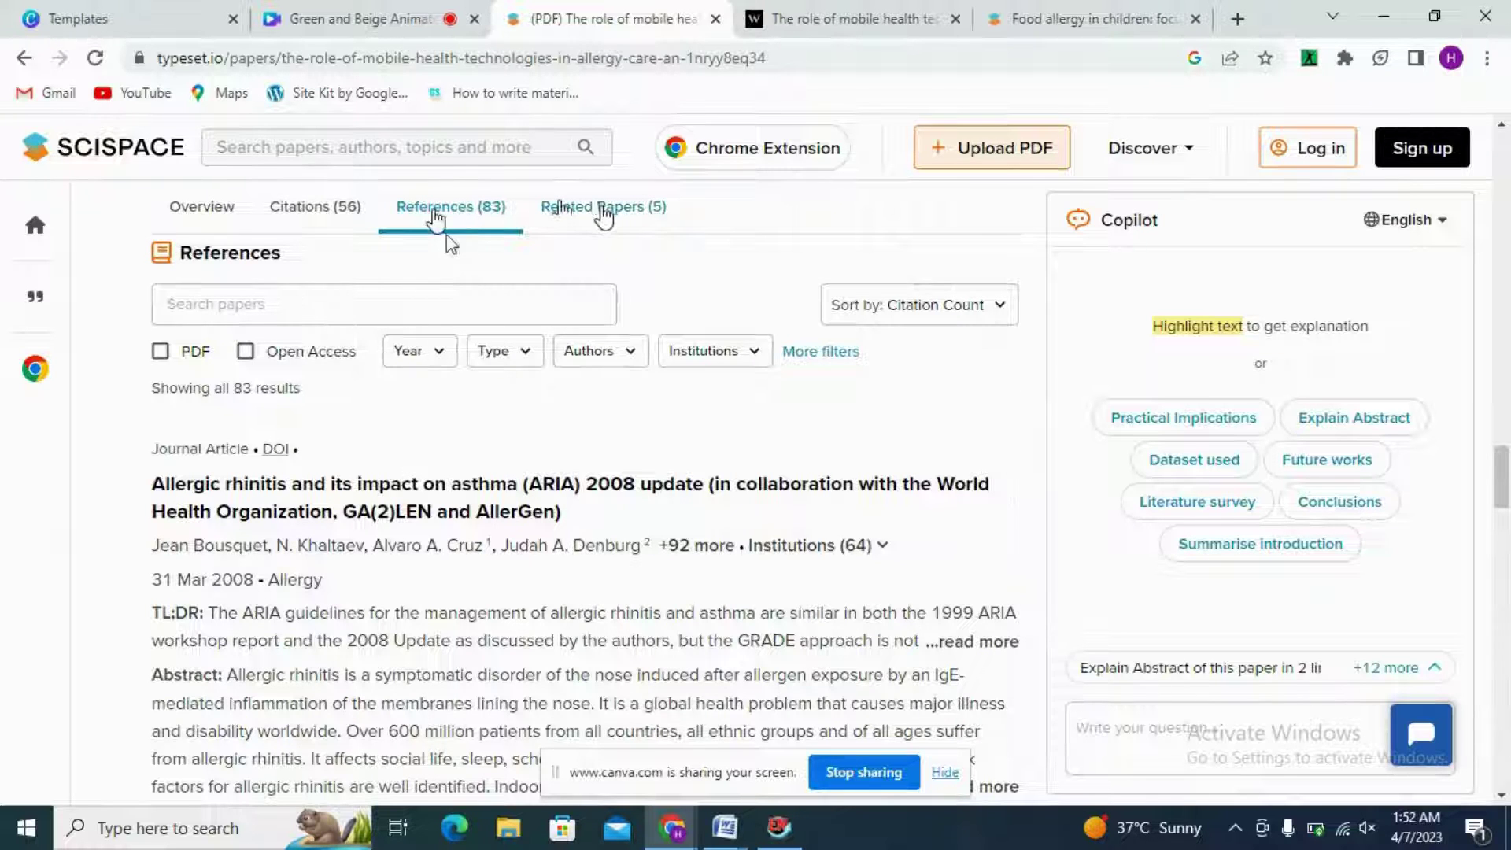
left_click(604, 214)
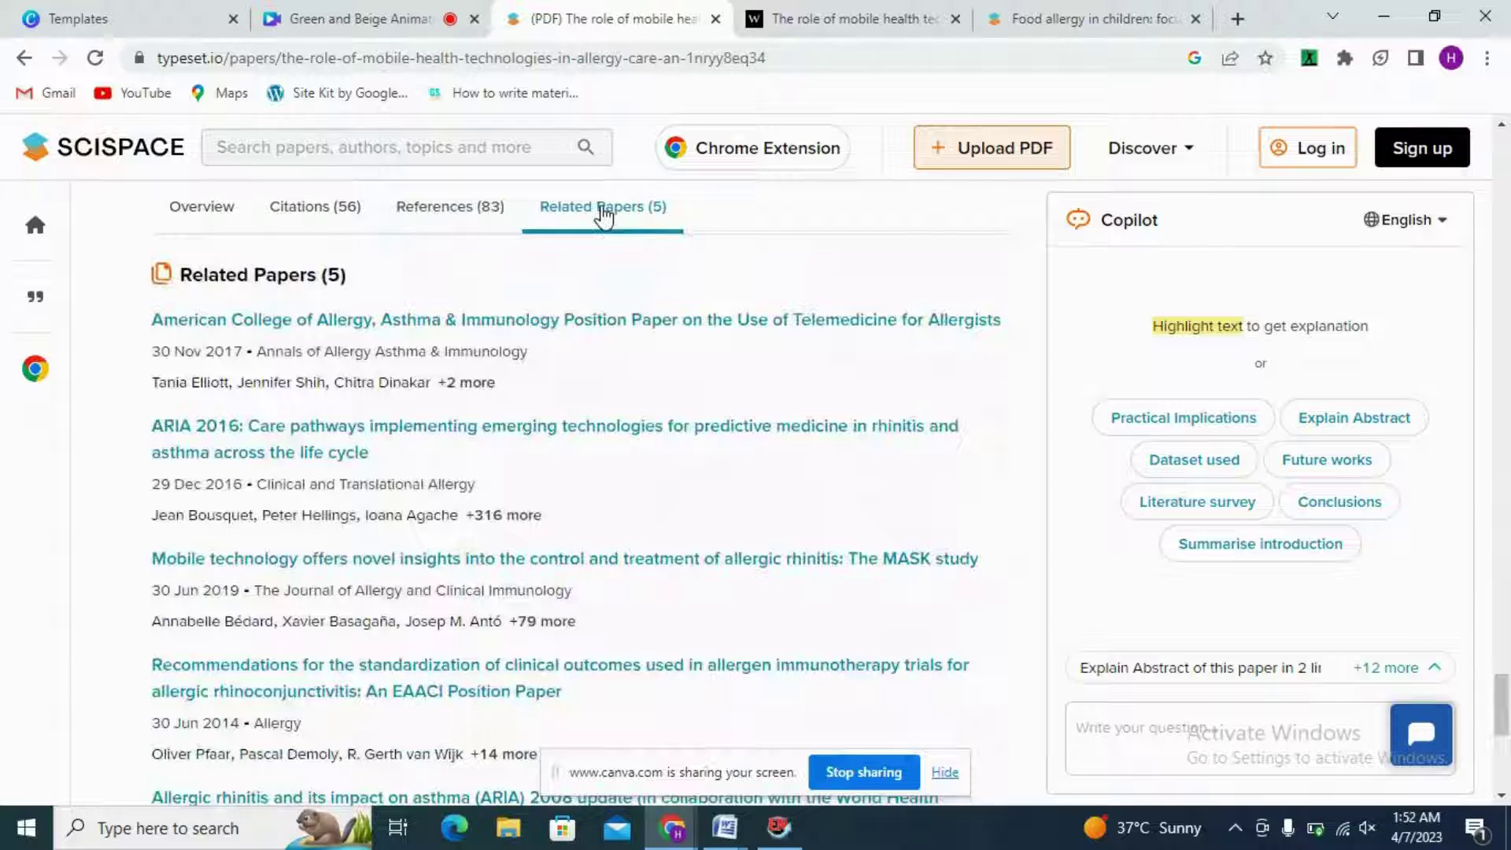
left_click(313, 210)
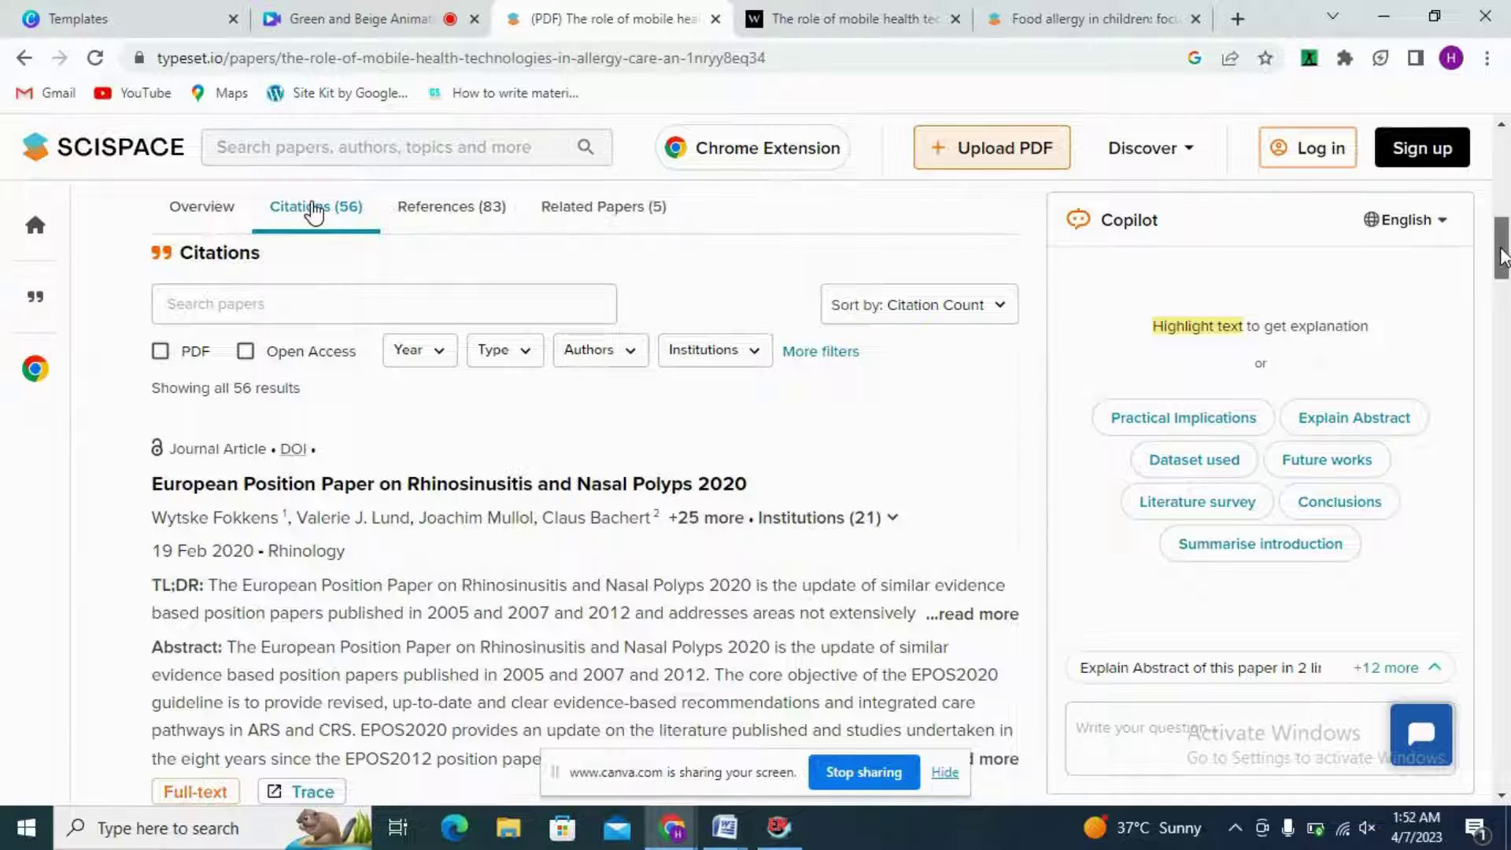
left_click_drag(1503, 256, 1506, 499)
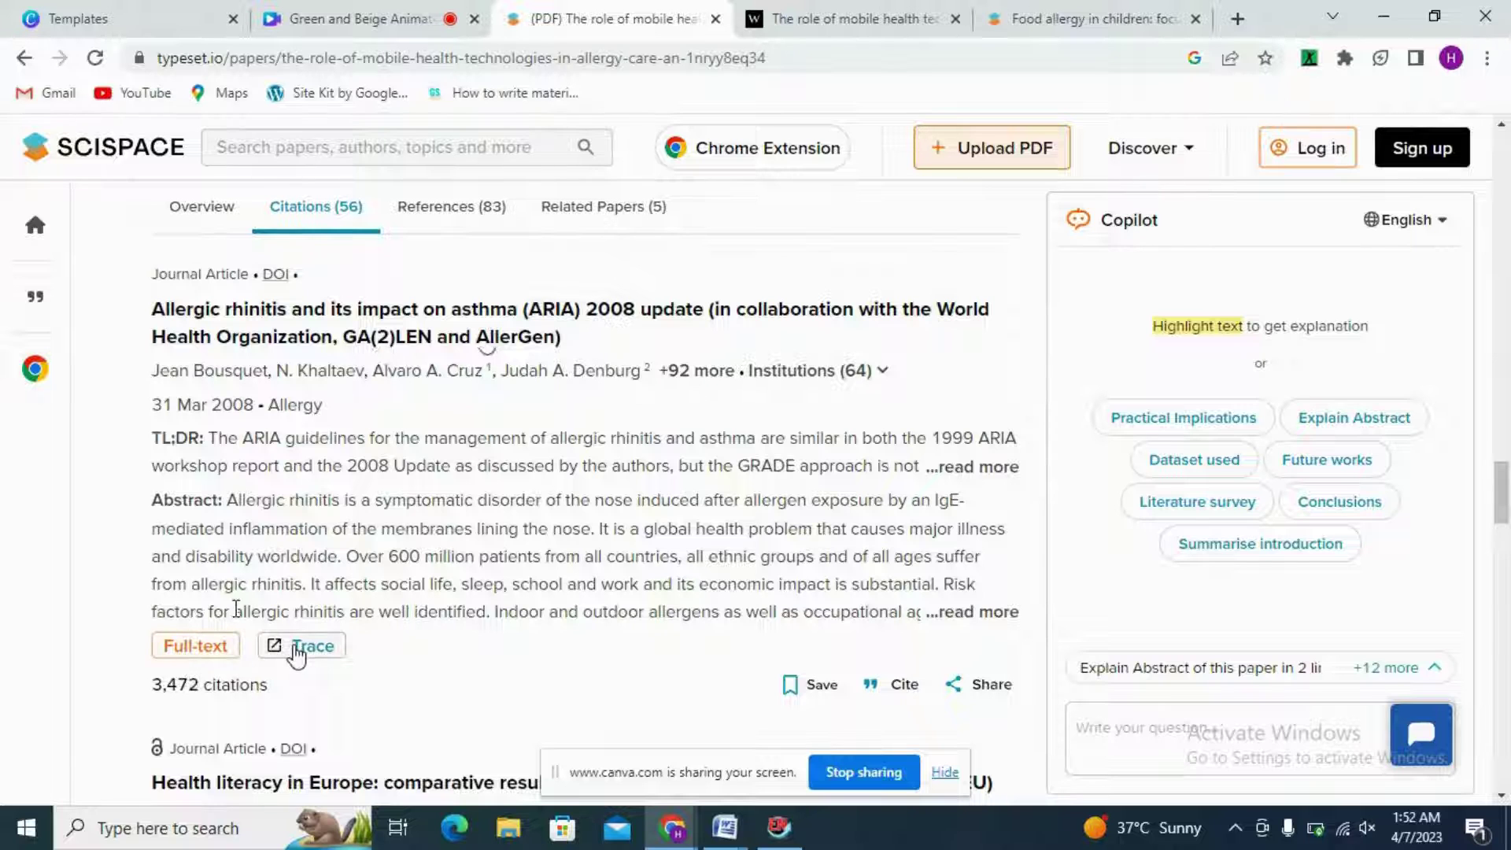
left_click_drag(1501, 492, 1499, 149)
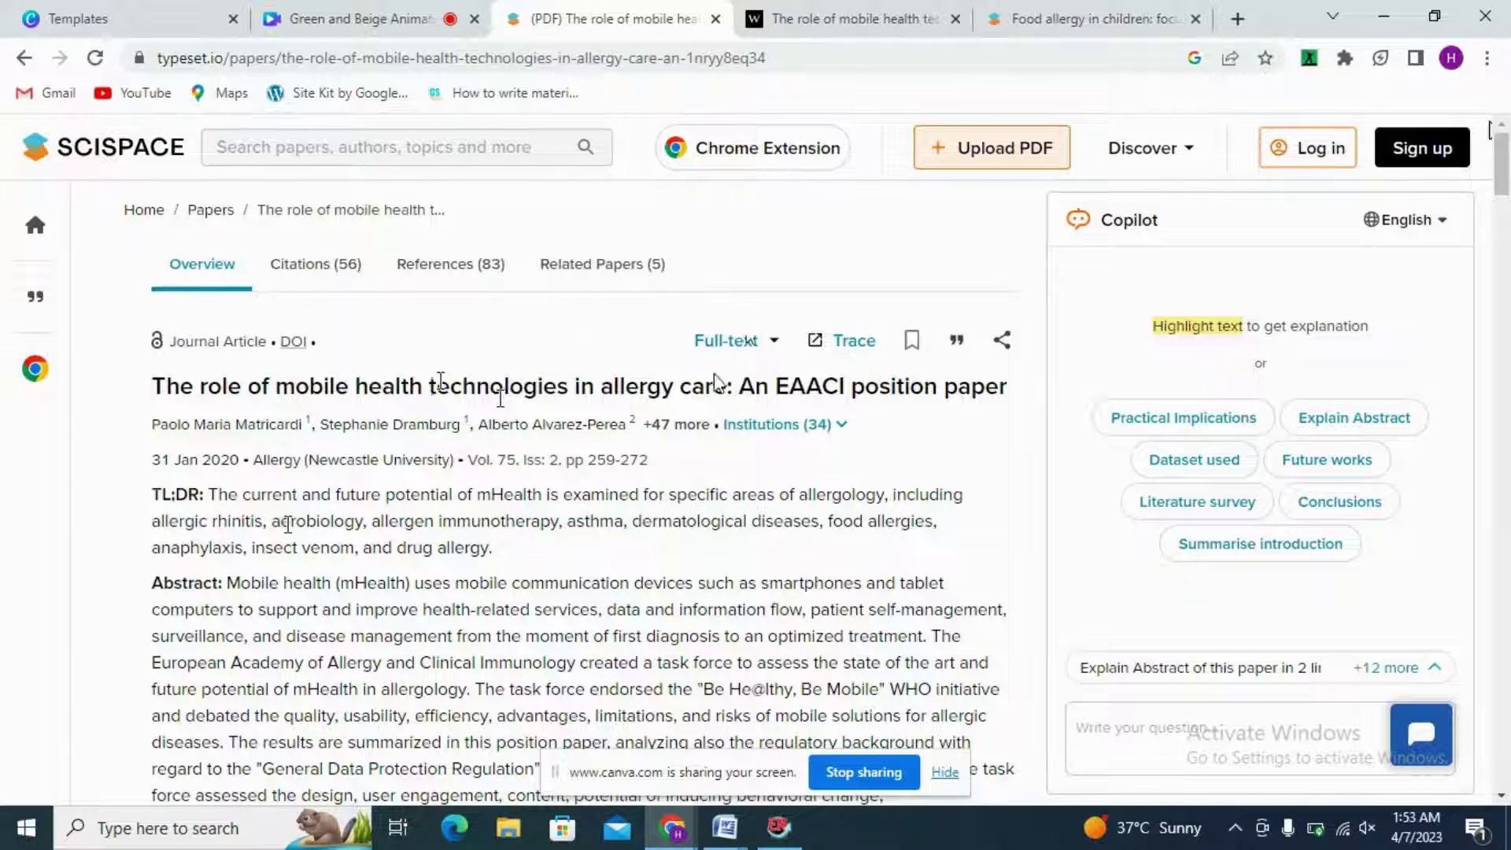
Open the paper's Wiley PDF, then trace the paper in SciSpace's explore view
left_click(725, 344)
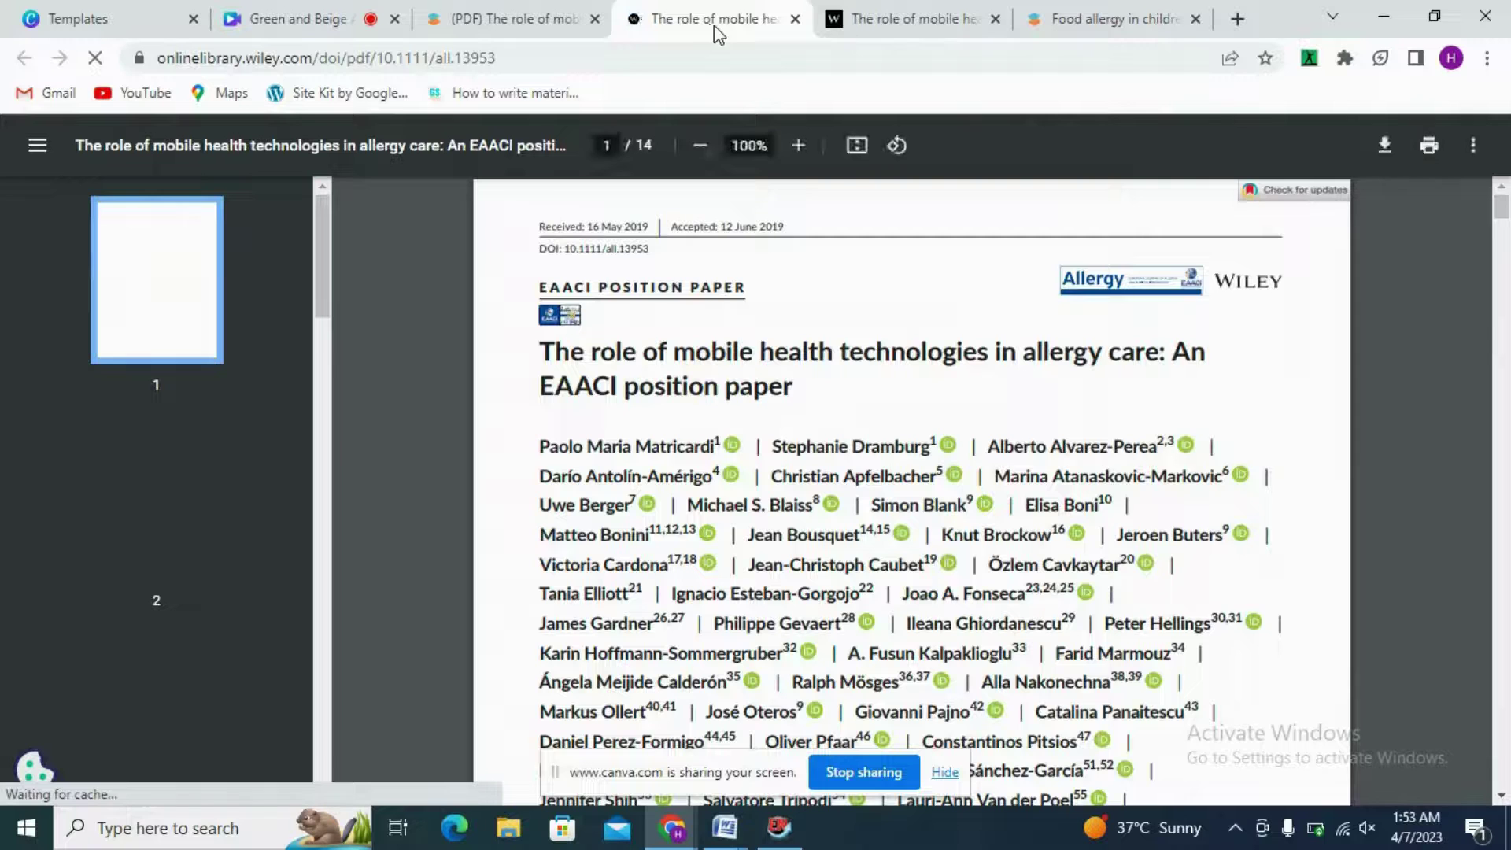
left_click(495, 31)
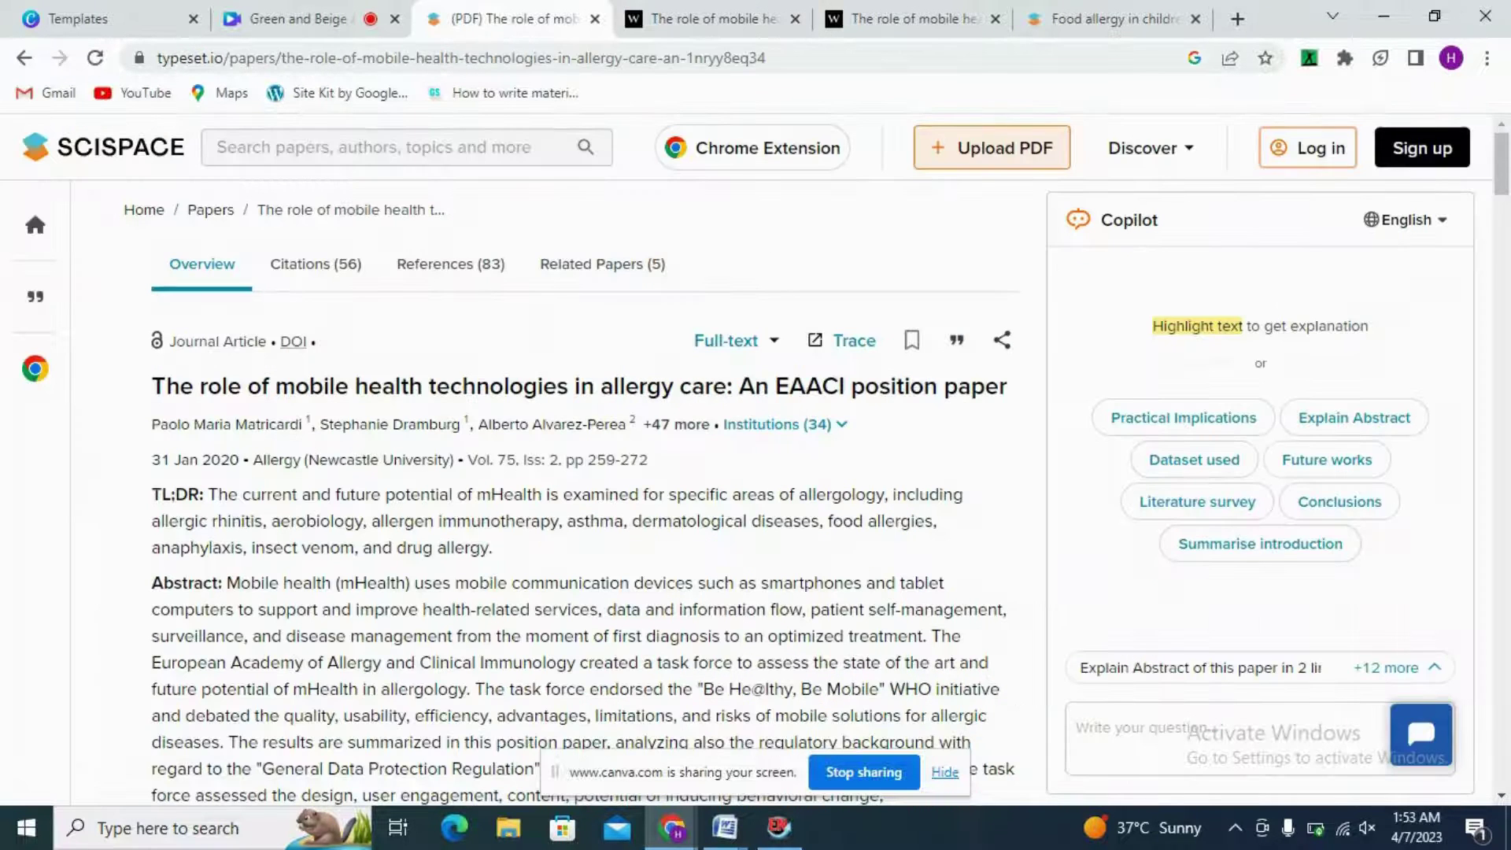
left_click(863, 351)
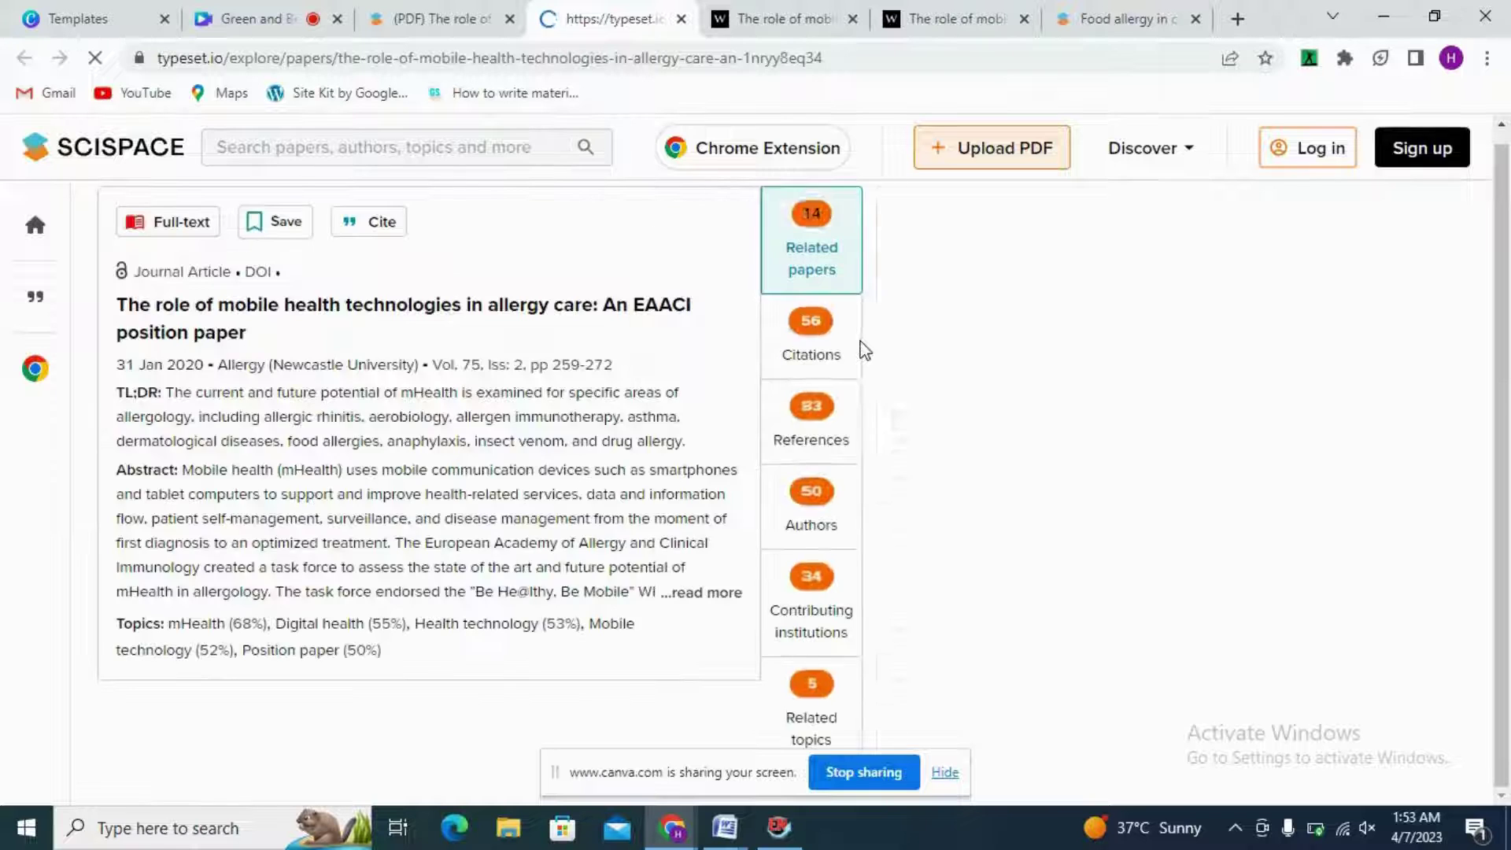
Open the paper's PubMed record in a new tab from the explore view's pubmed.ncbi link
scroll(861, 348, "right", 3)
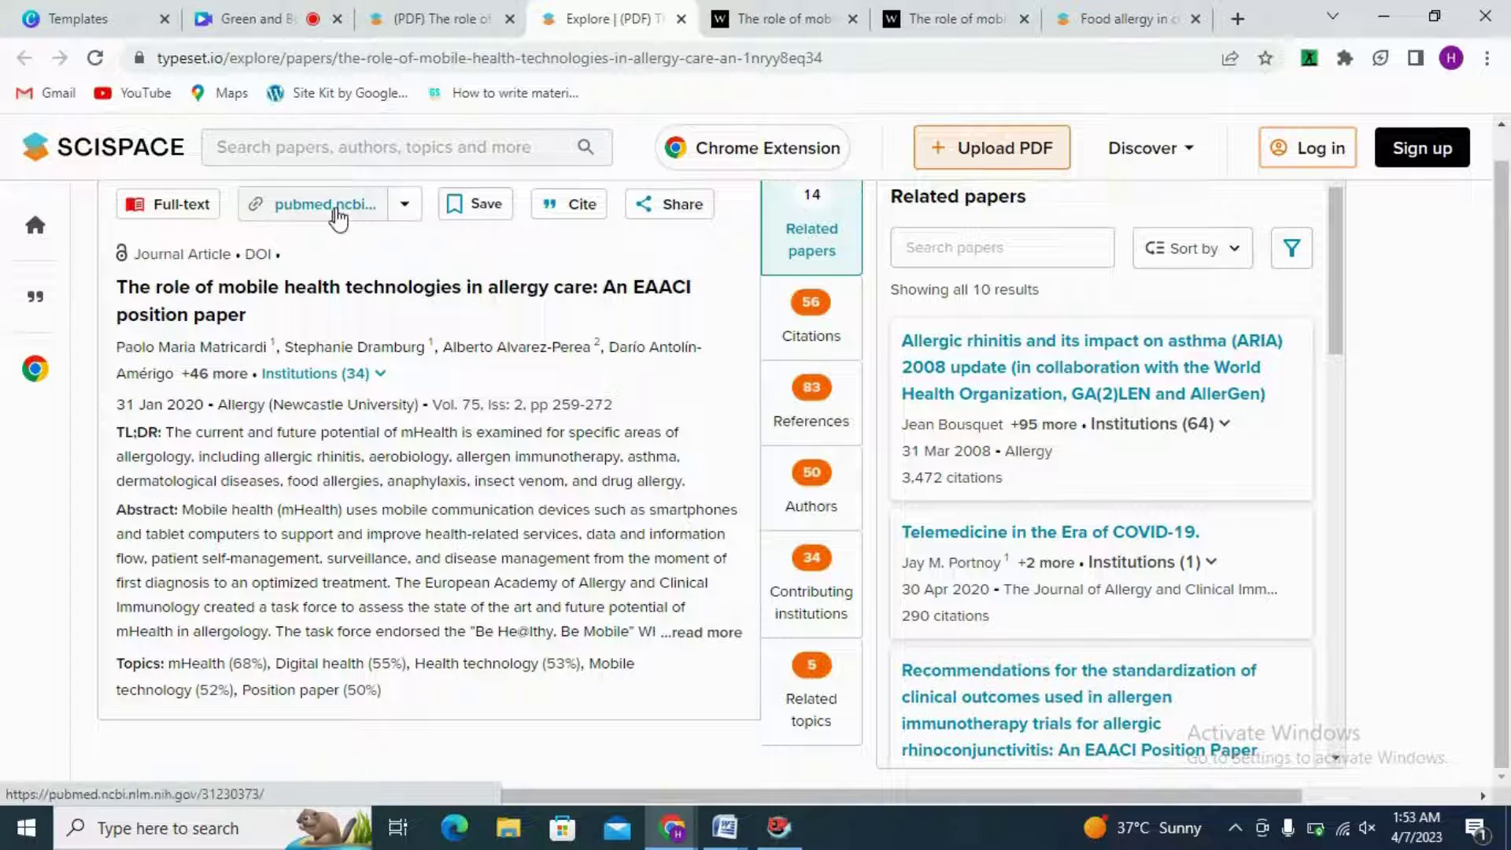
left_click(338, 216)
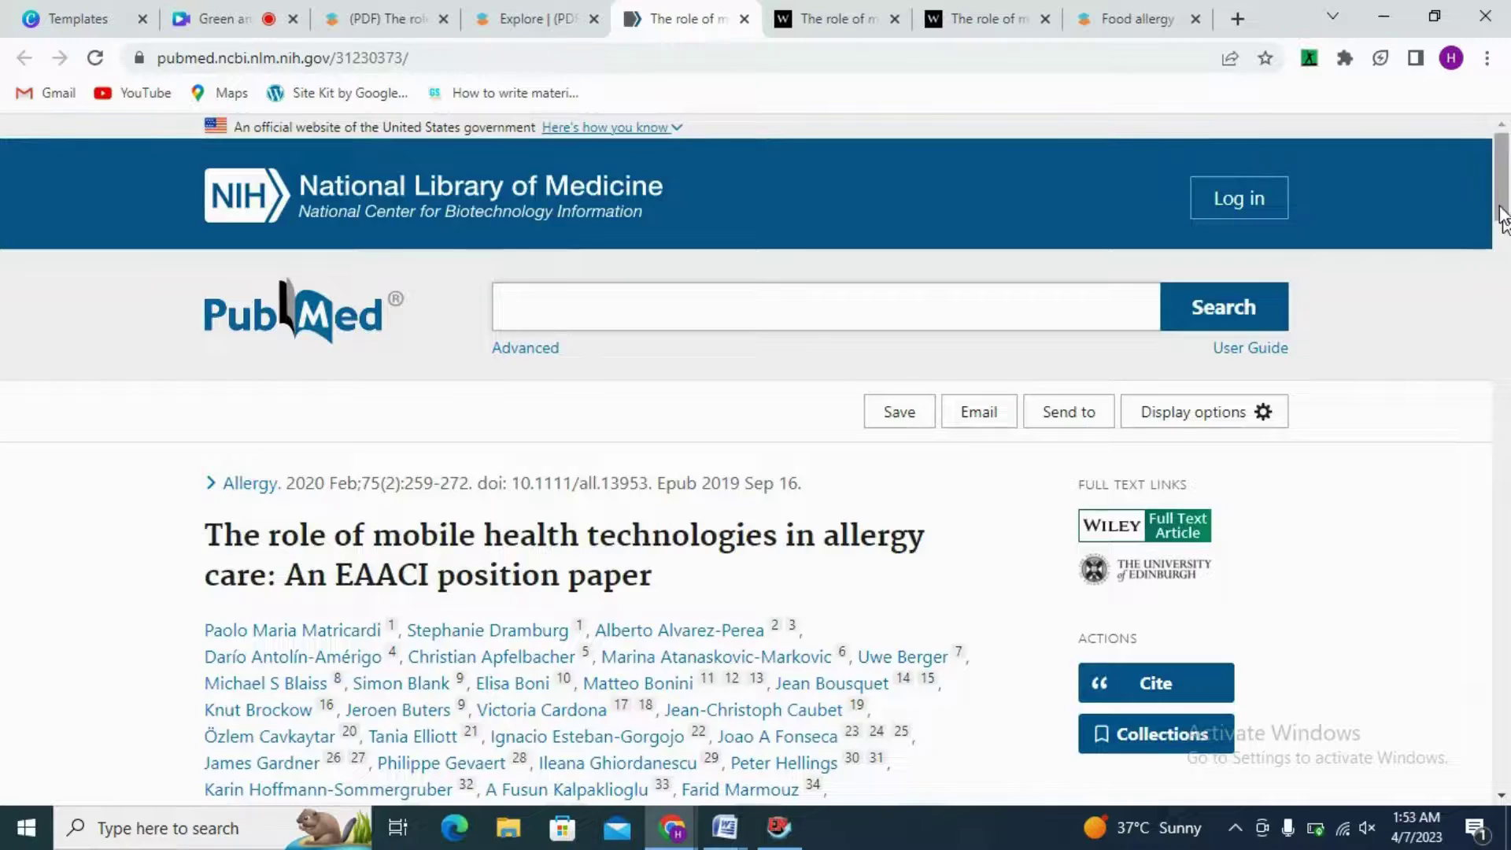
Skim the PubMed record, then return to SciSpace's explore view of the paper
mouse_move(1502, 220)
left_mouse_down()
mouse_move(1505, 450)
mouse_move(1502, 126)
left_mouse_up()
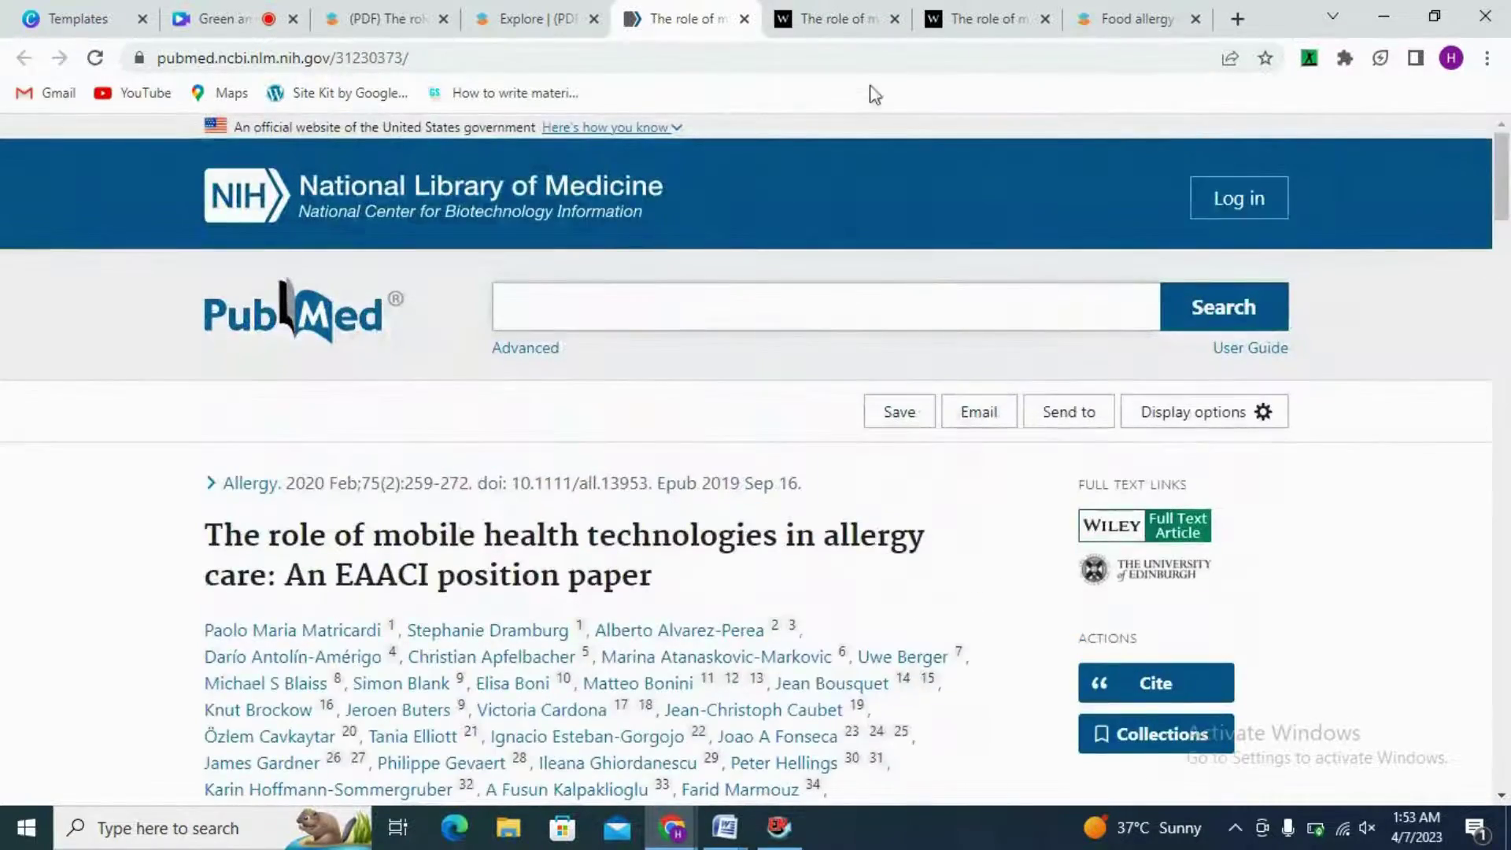
left_click(528, 17)
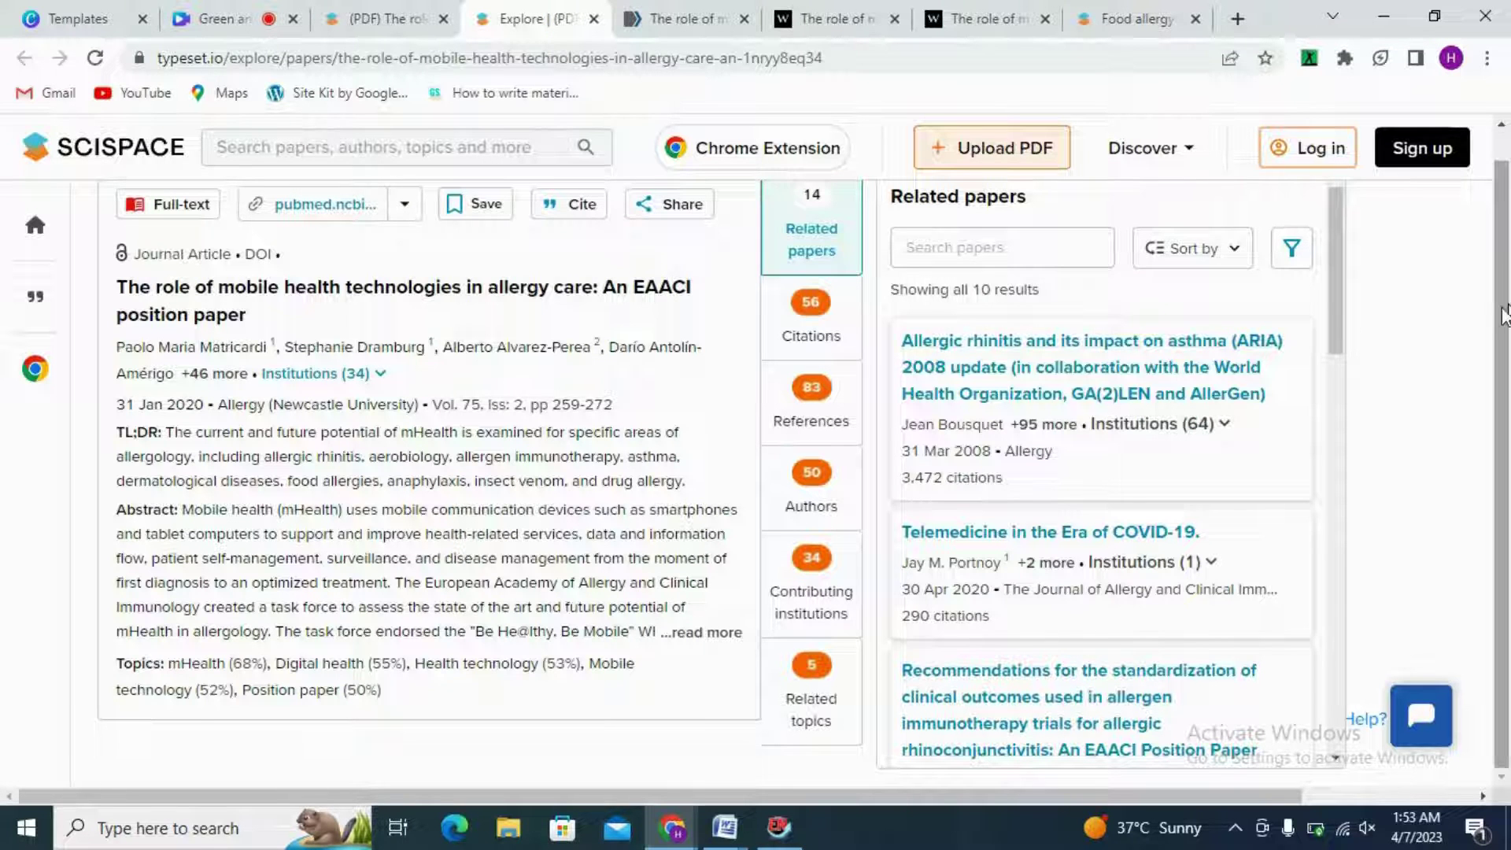
Copy the paper's citation in EndNote format and close the Citing options dialog
left_click_drag(1504, 316, 1503, 244)
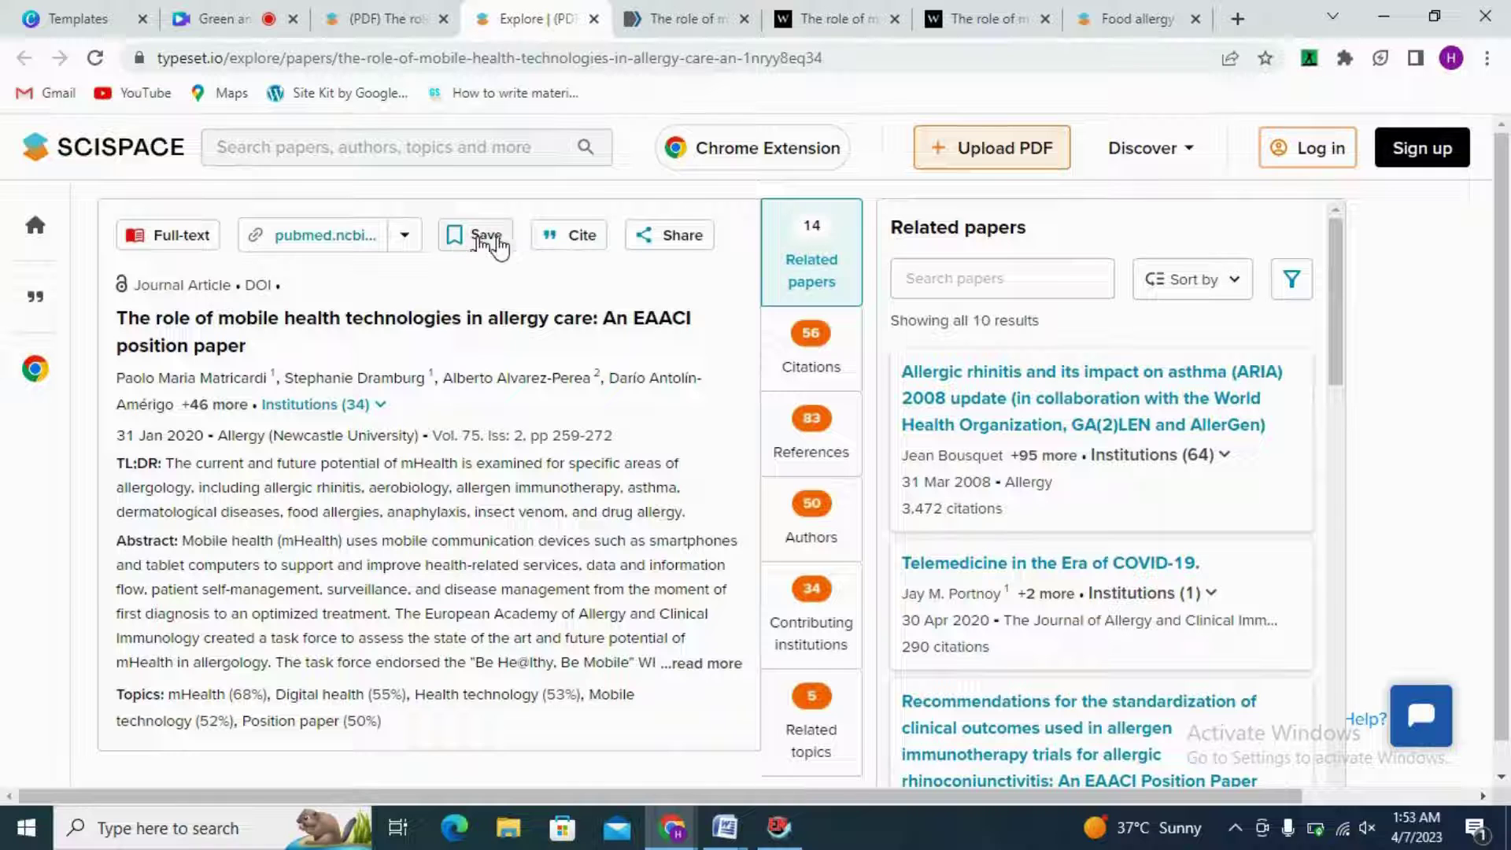
left_click(582, 235)
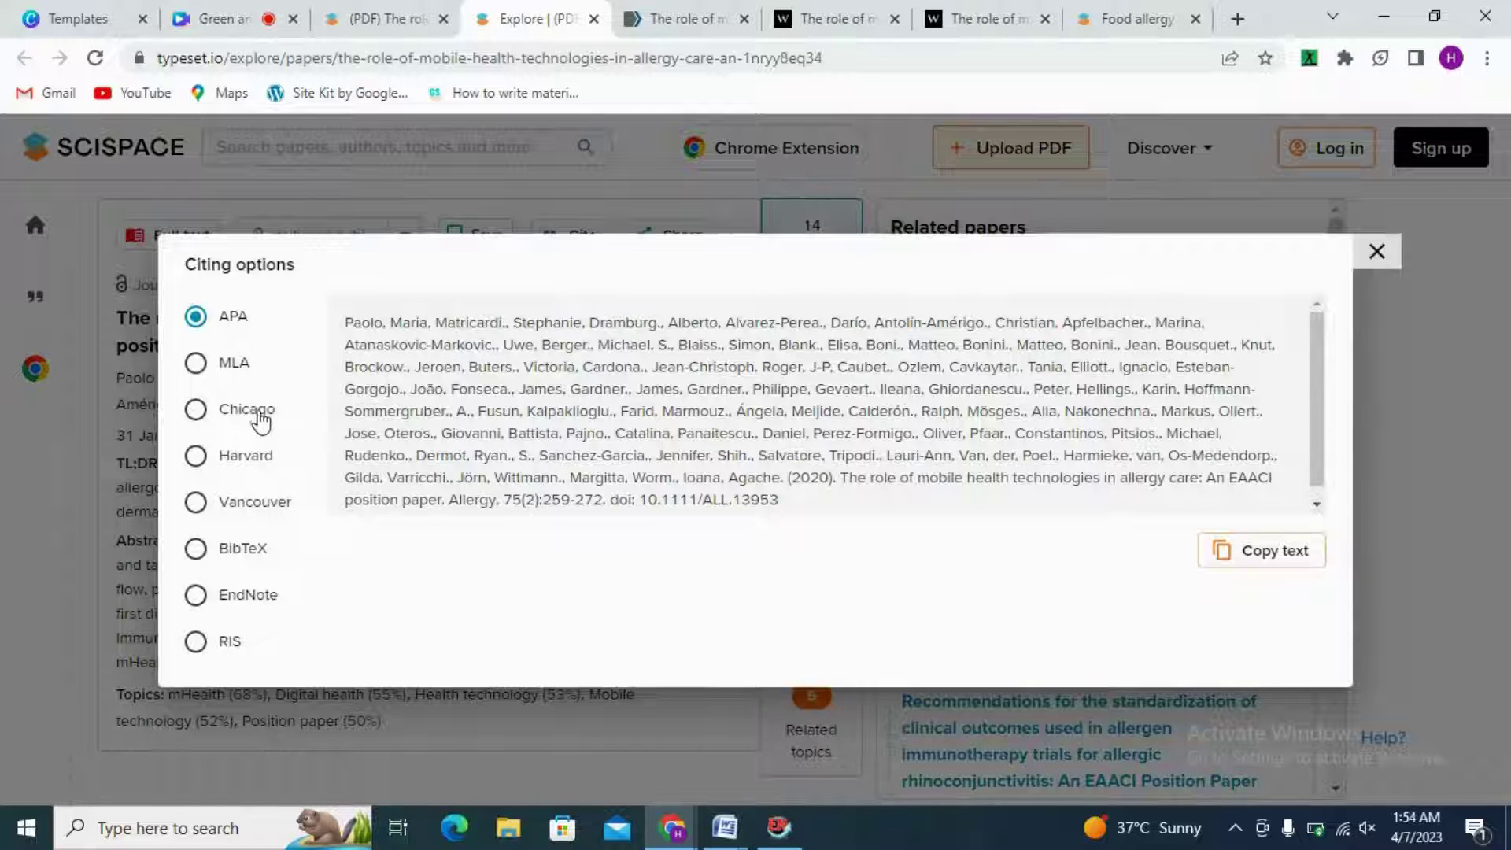
left_click(256, 598)
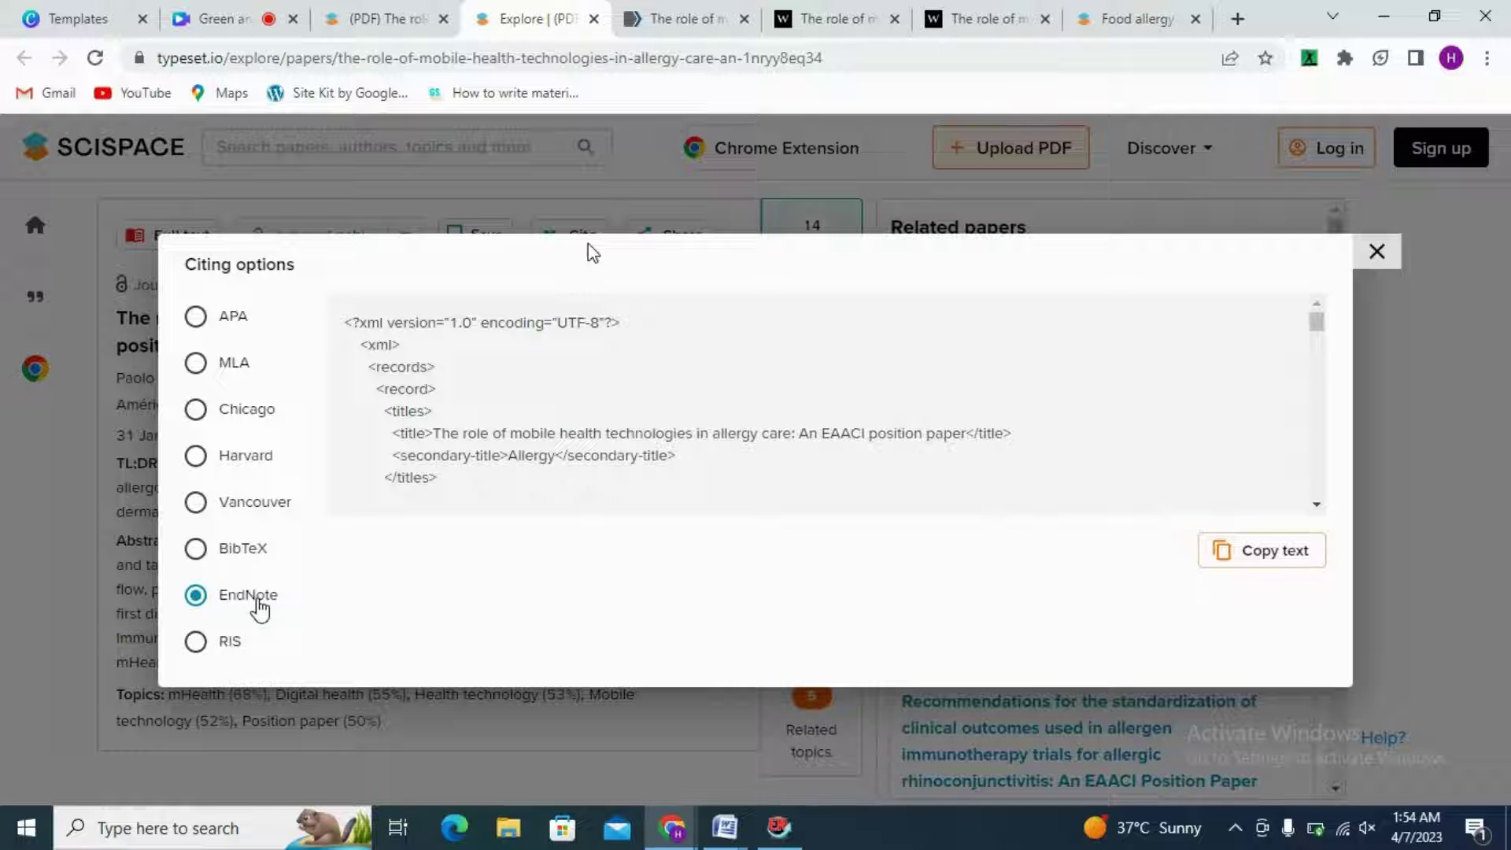
left_click(1282, 555)
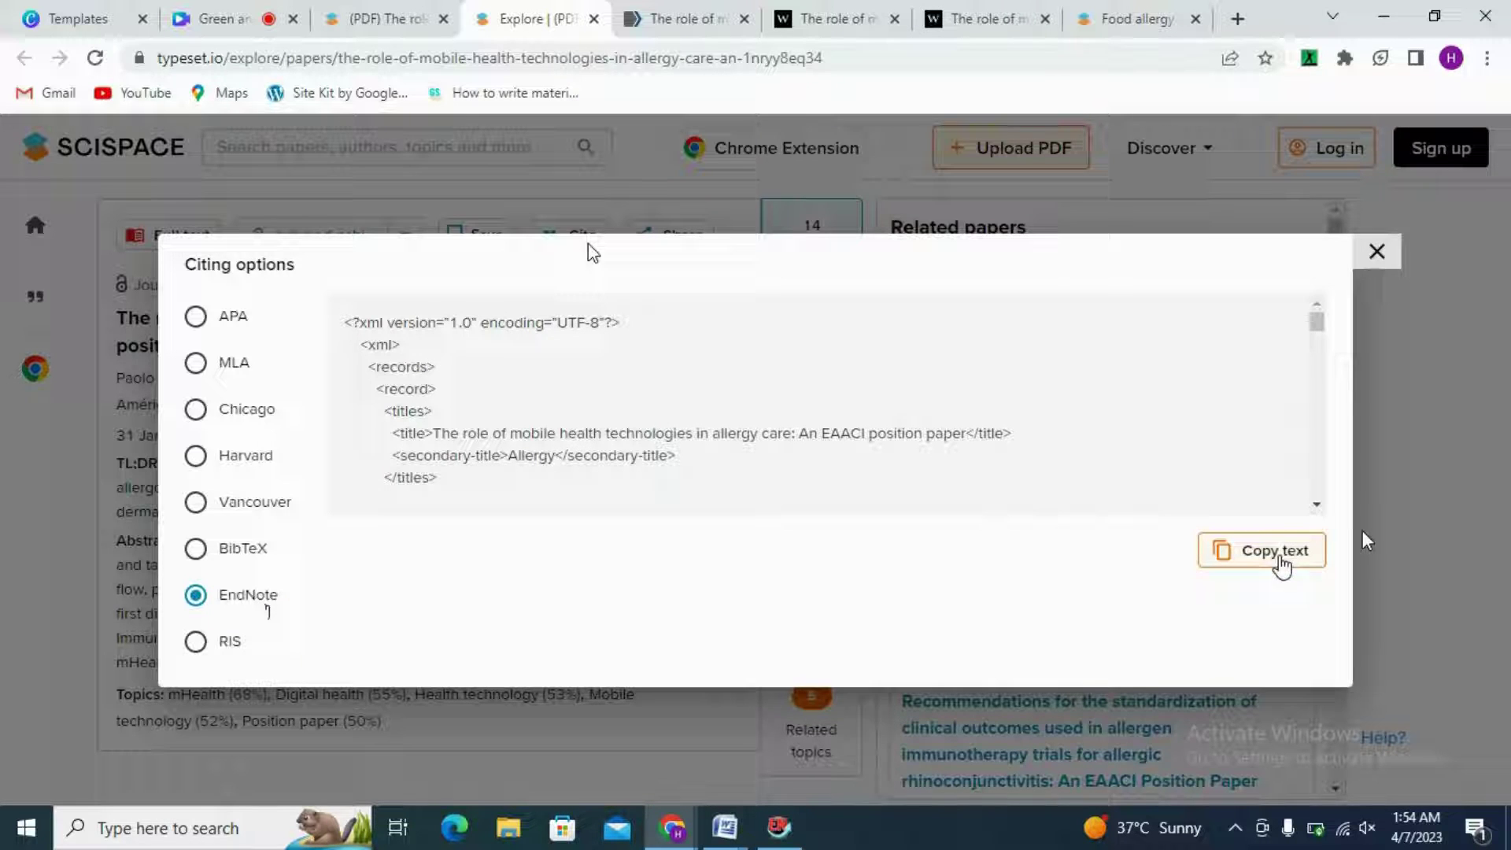
left_click(1388, 267)
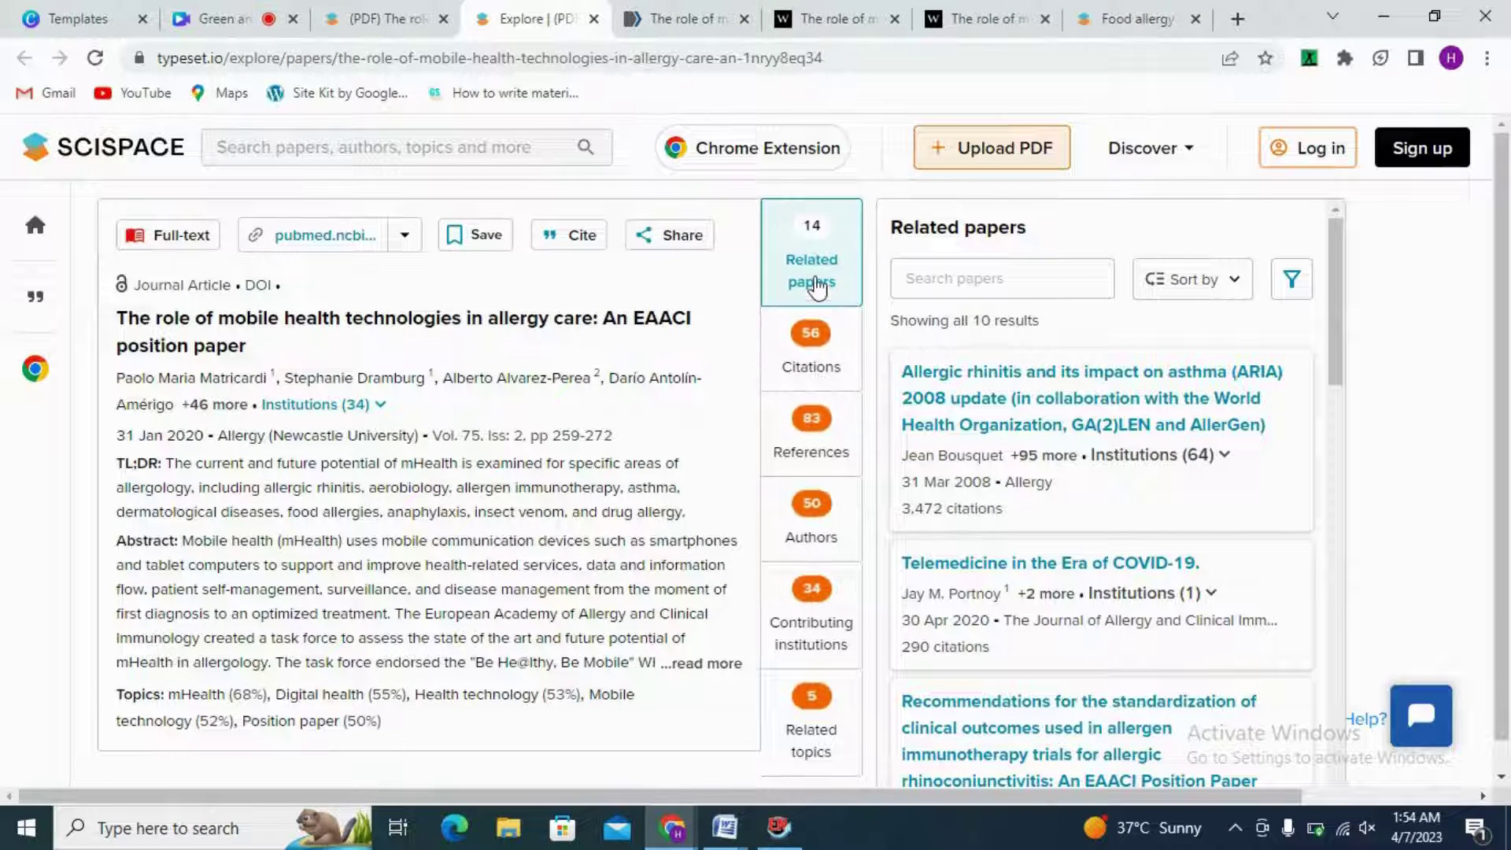
View the citing papers, then sort the related papers list newest first
left_click(819, 339)
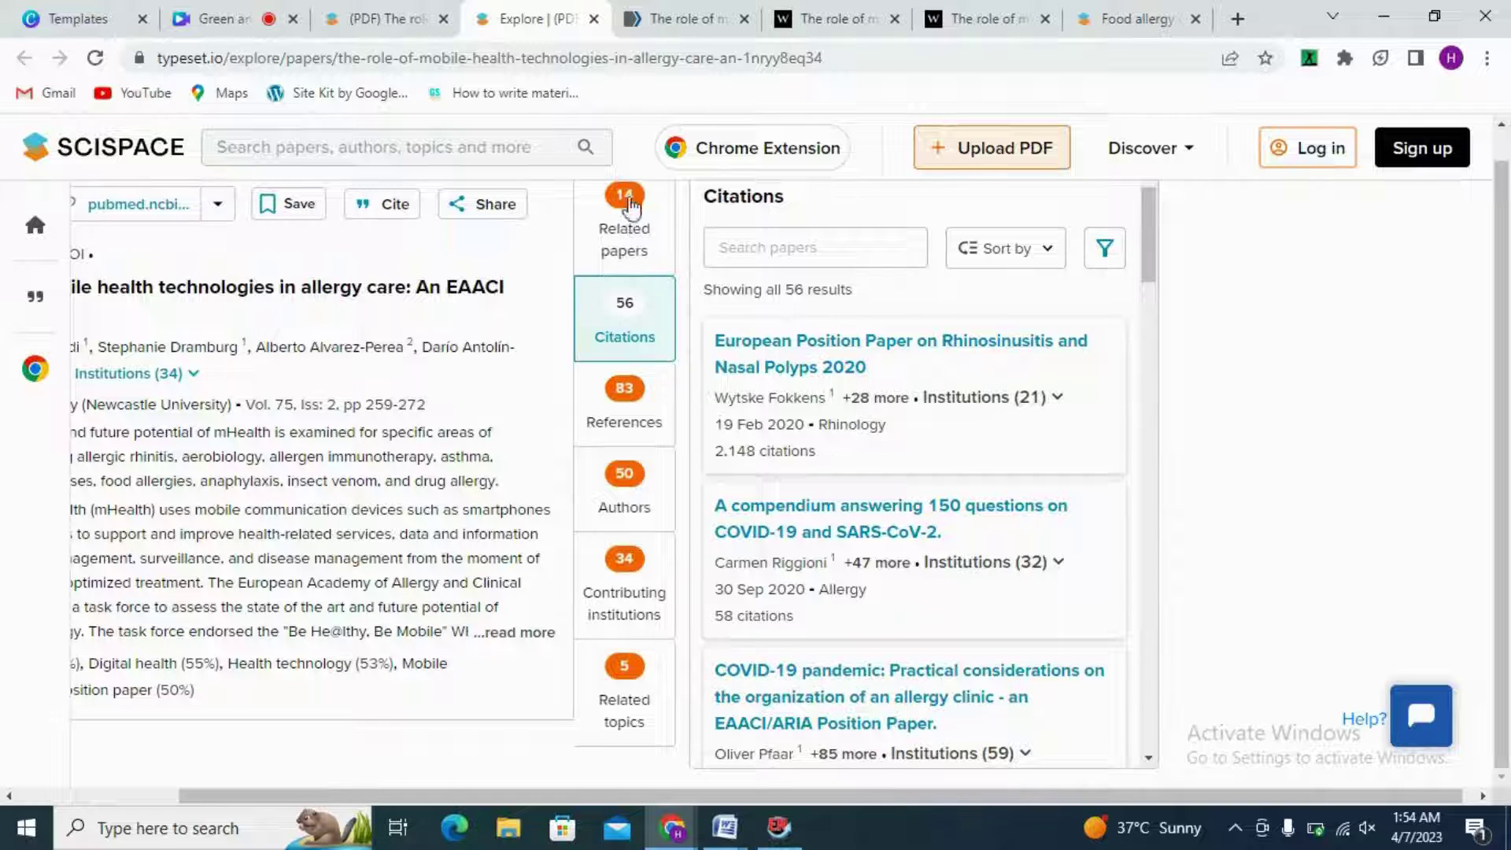
left_click(638, 230)
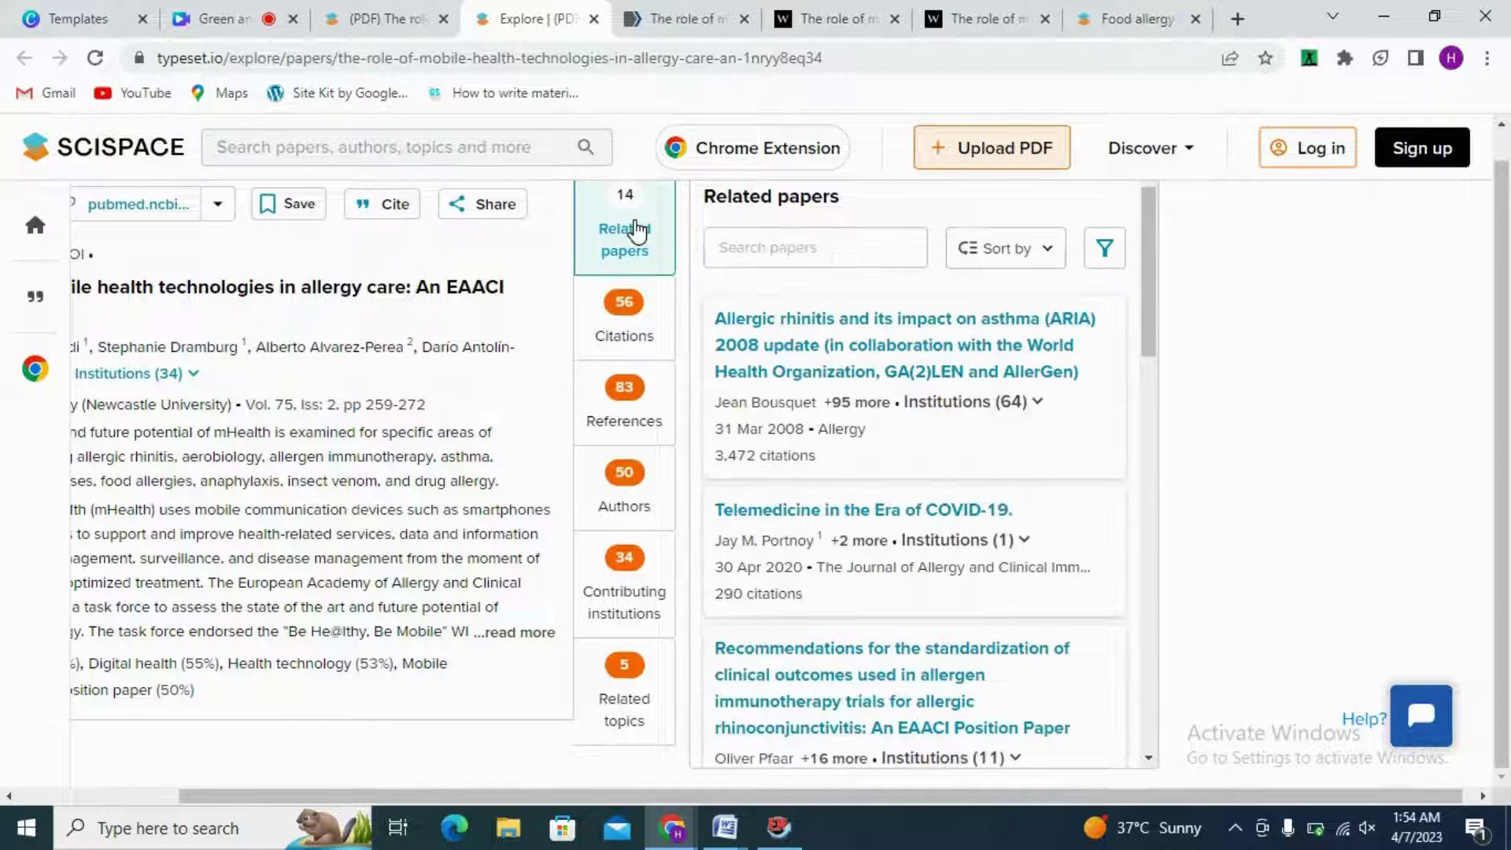
left_click(1049, 250)
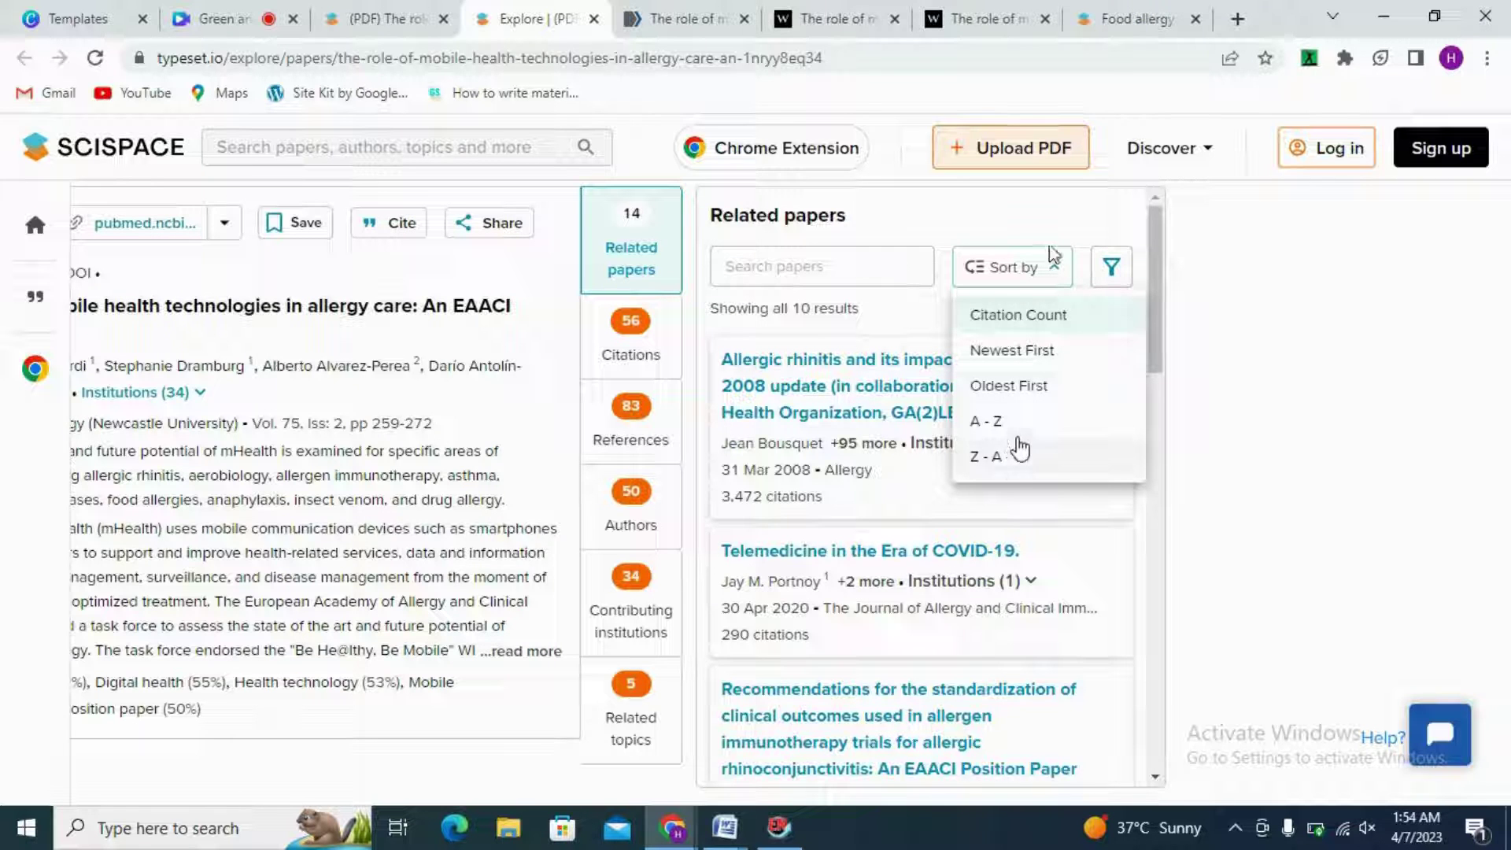
left_click(1045, 355)
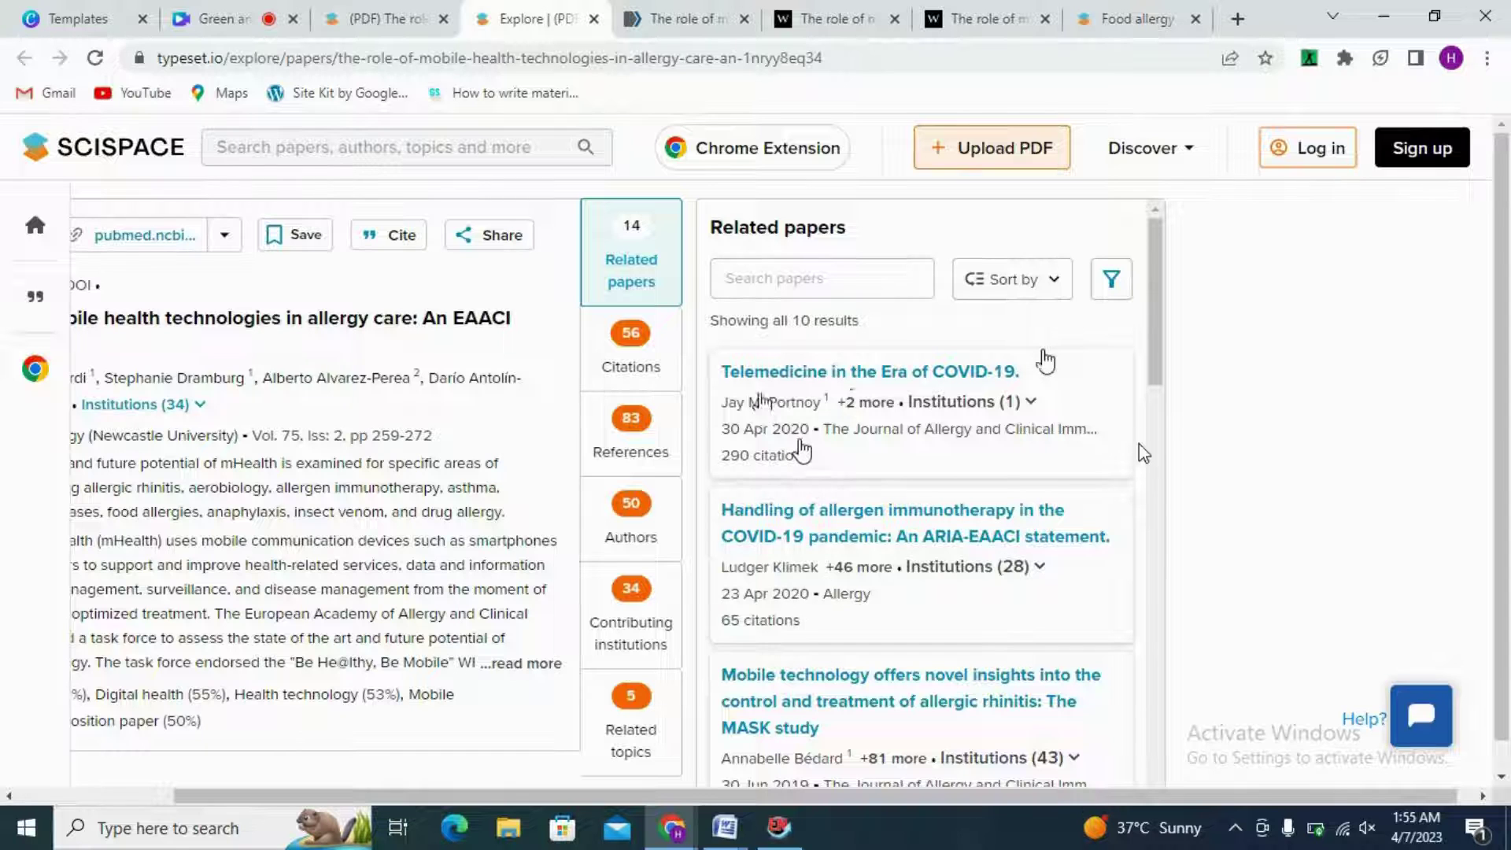
scroll(1153, 448, "down", 3)
left_click_drag(1154, 448, 1181, 370)
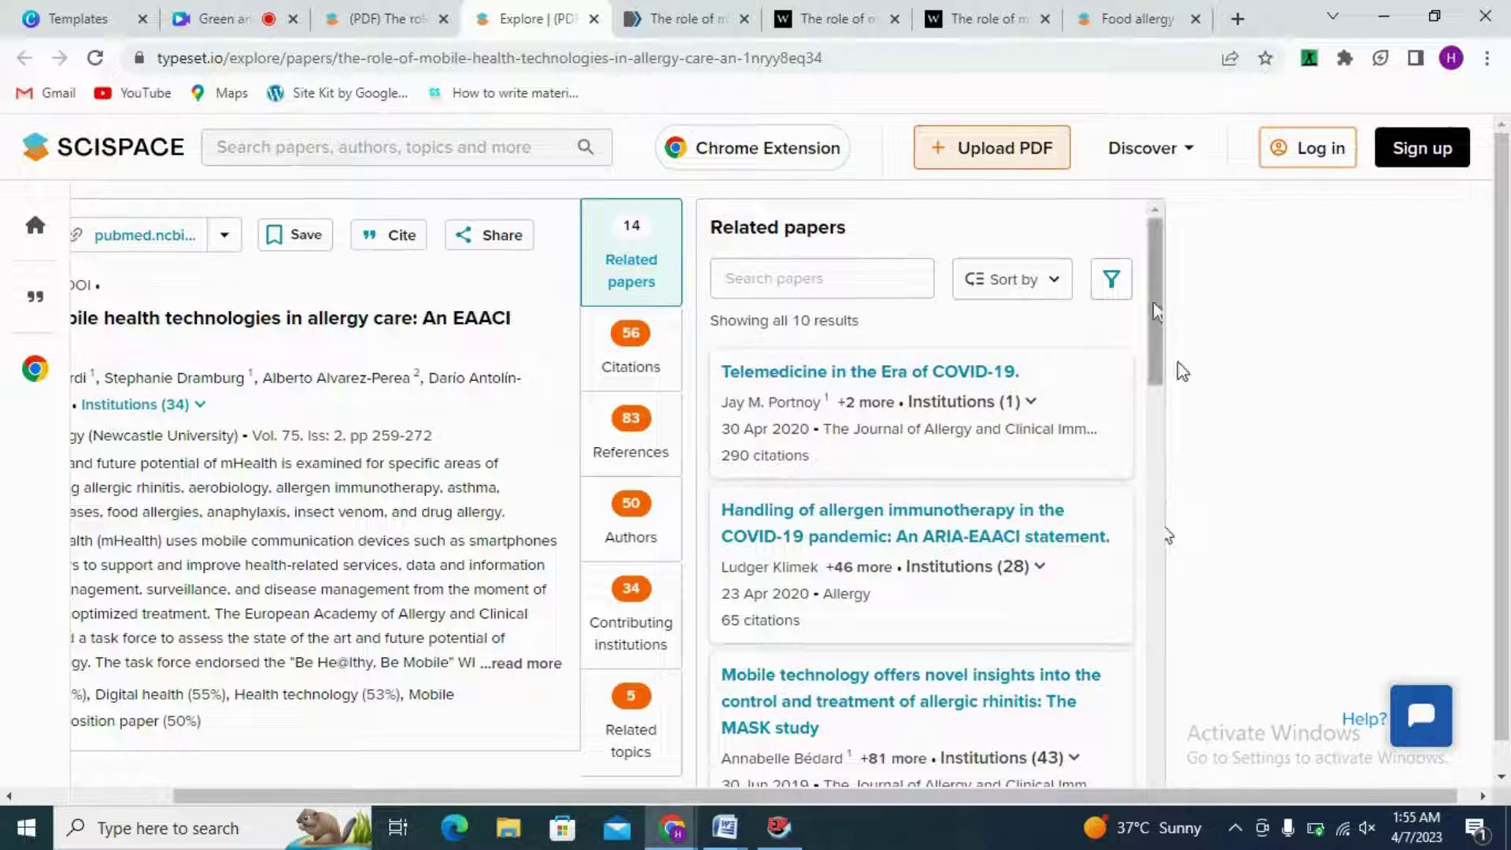
Browse the citing papers, references, authors and related topics, then return to the overview page
left_click(650, 345)
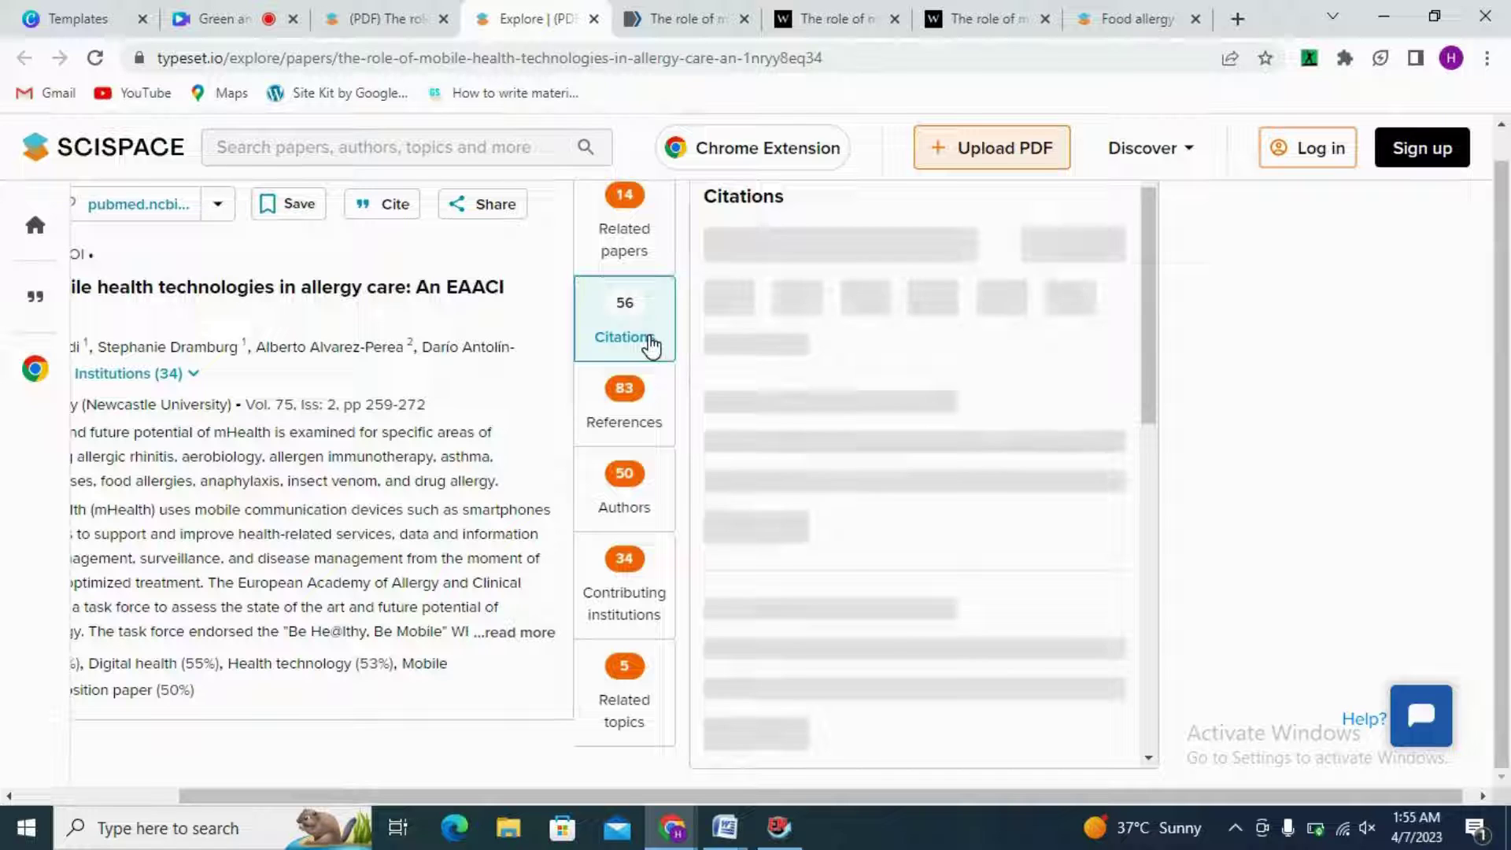
left_click(639, 403)
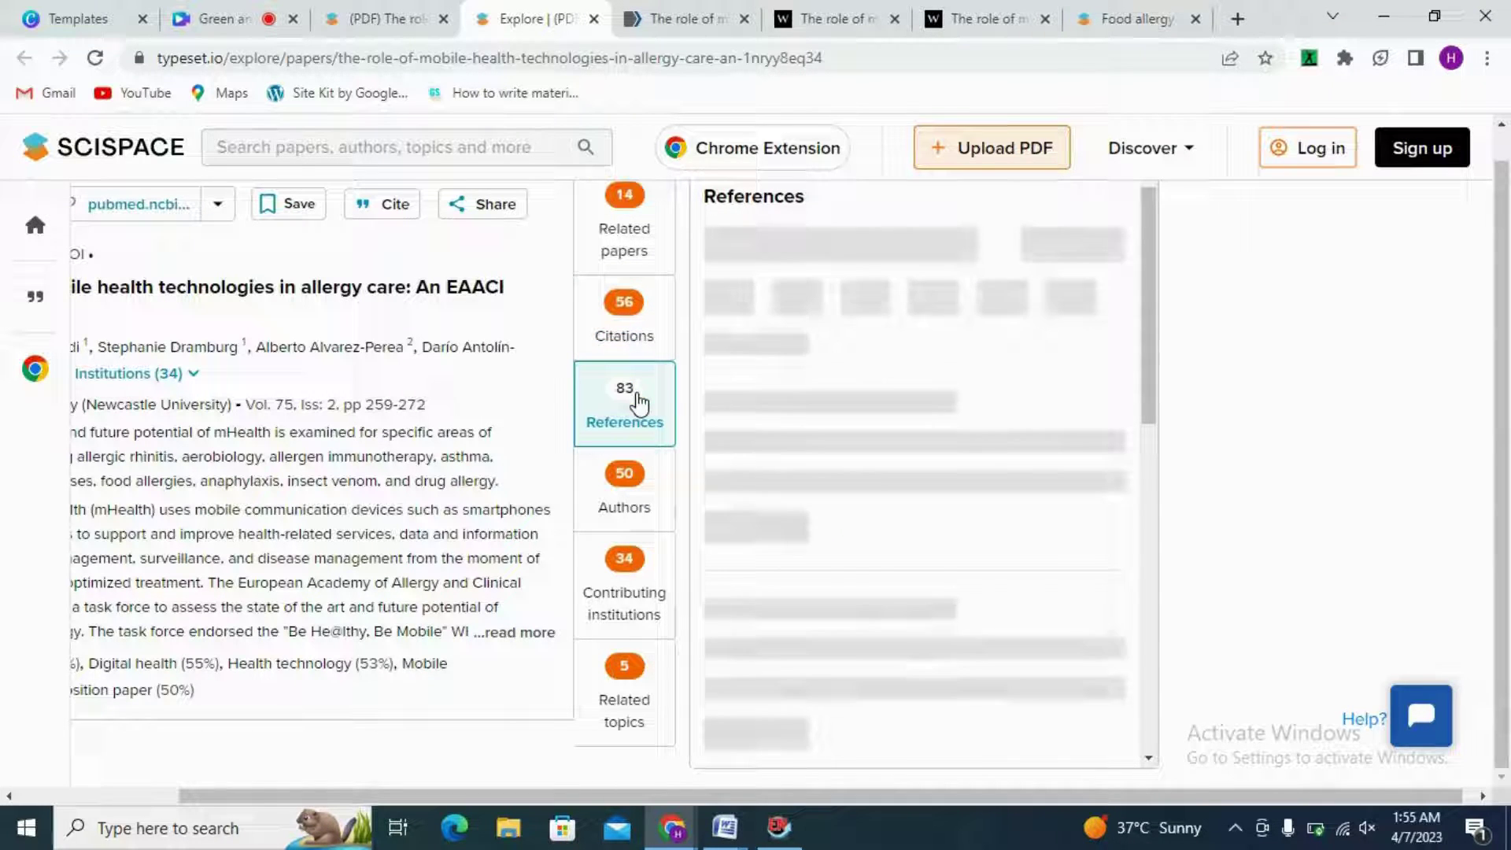
left_click(646, 495)
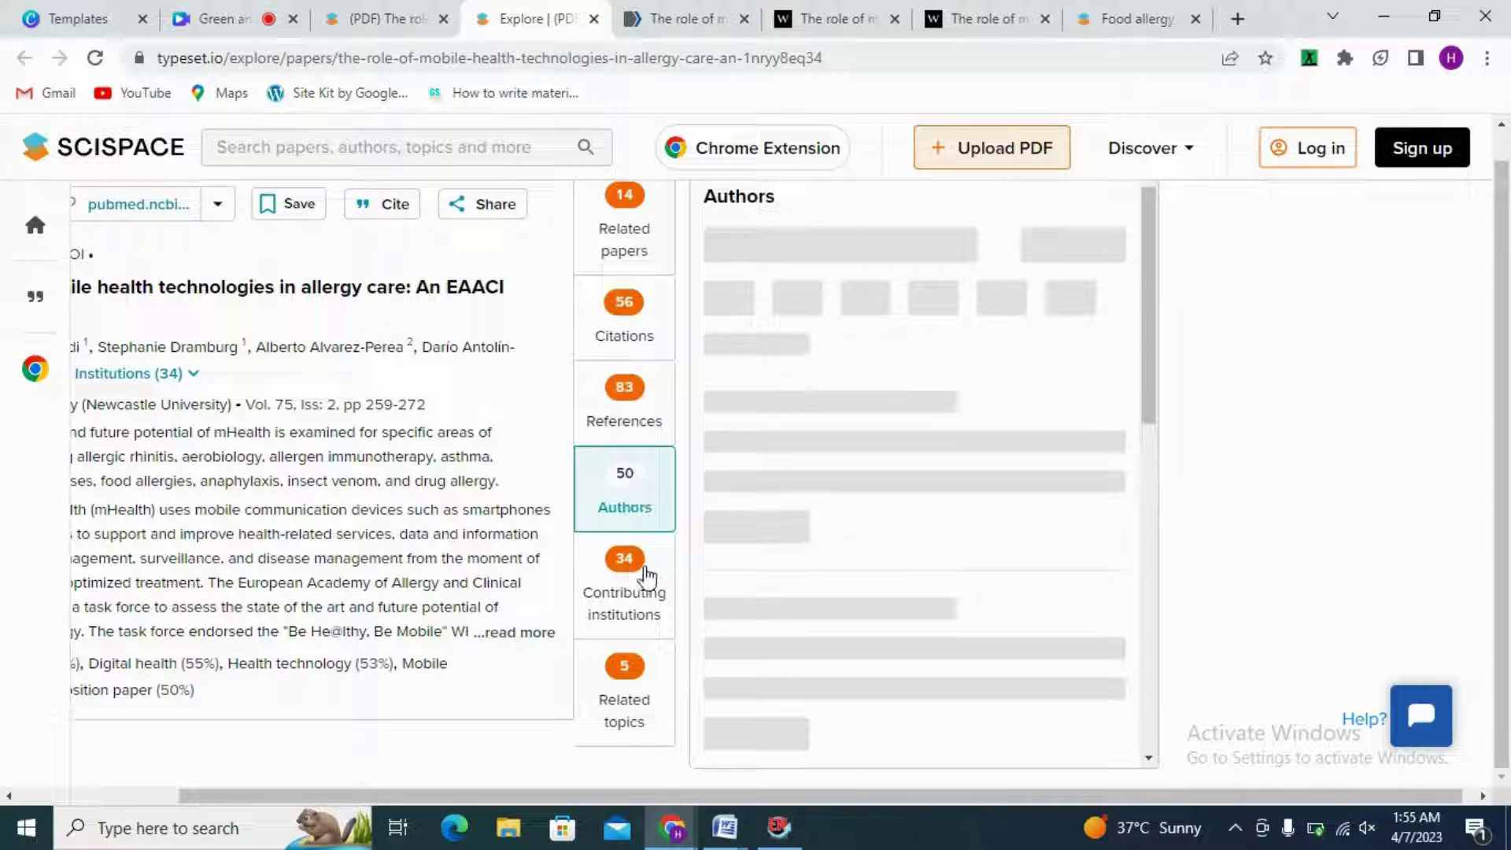
left_click(625, 697)
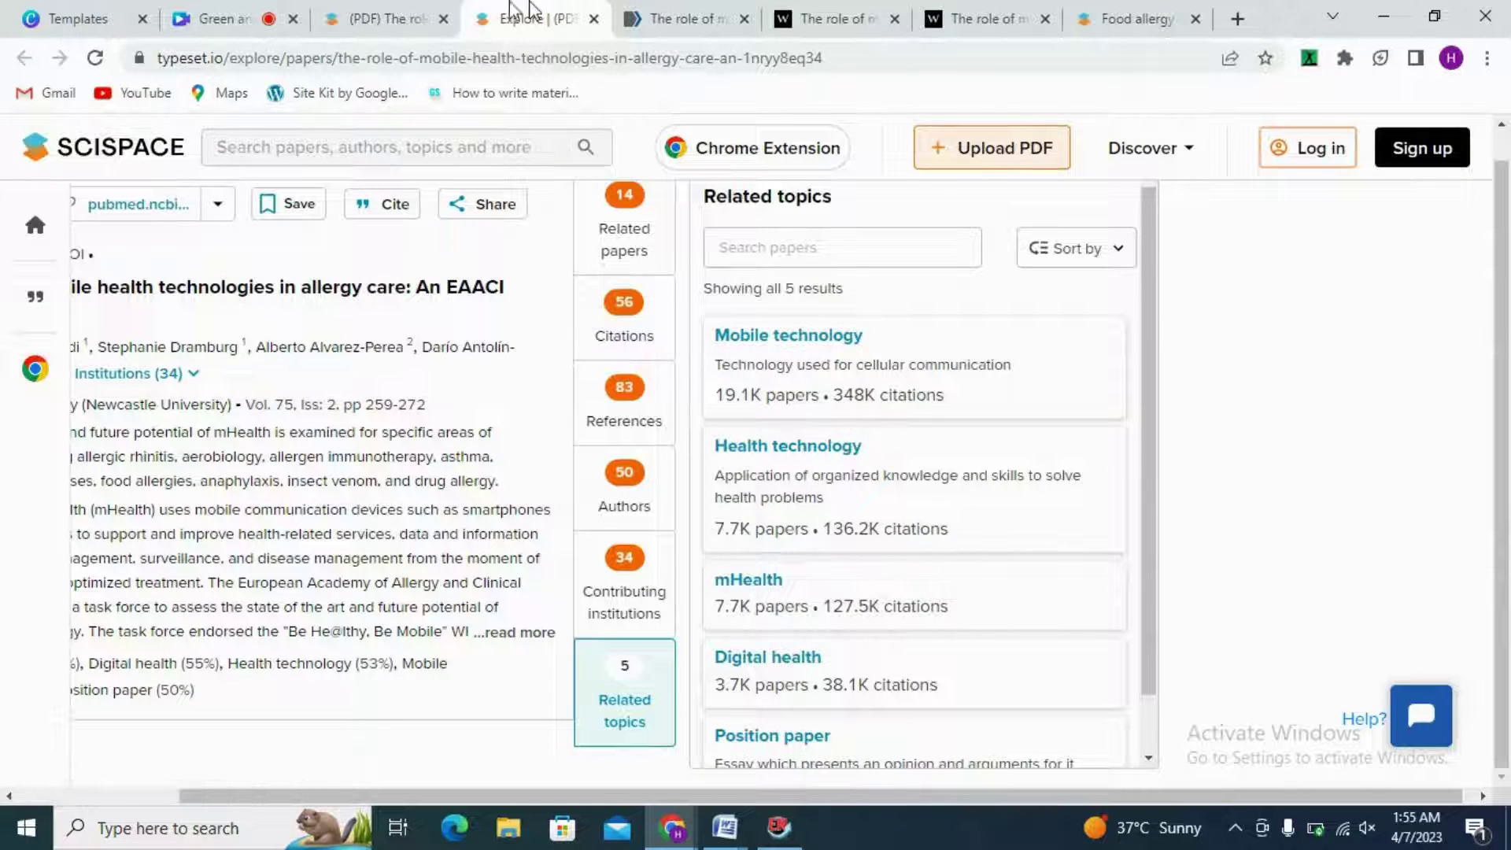
left_click(377, 29)
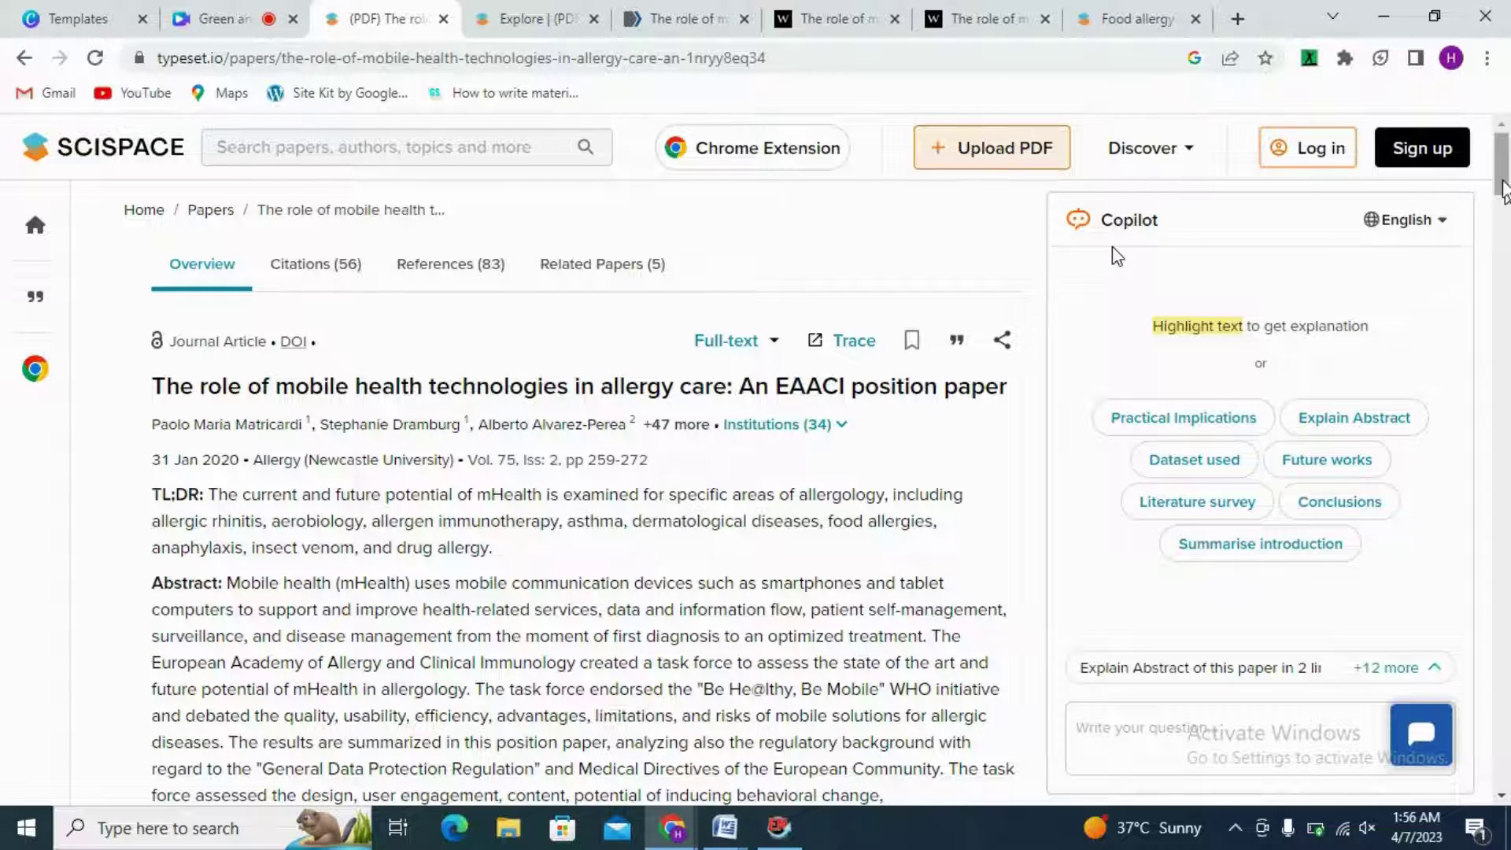
Have Copilot explain the abstract and list related papers
left_click_drag(1504, 191, 1505, 220)
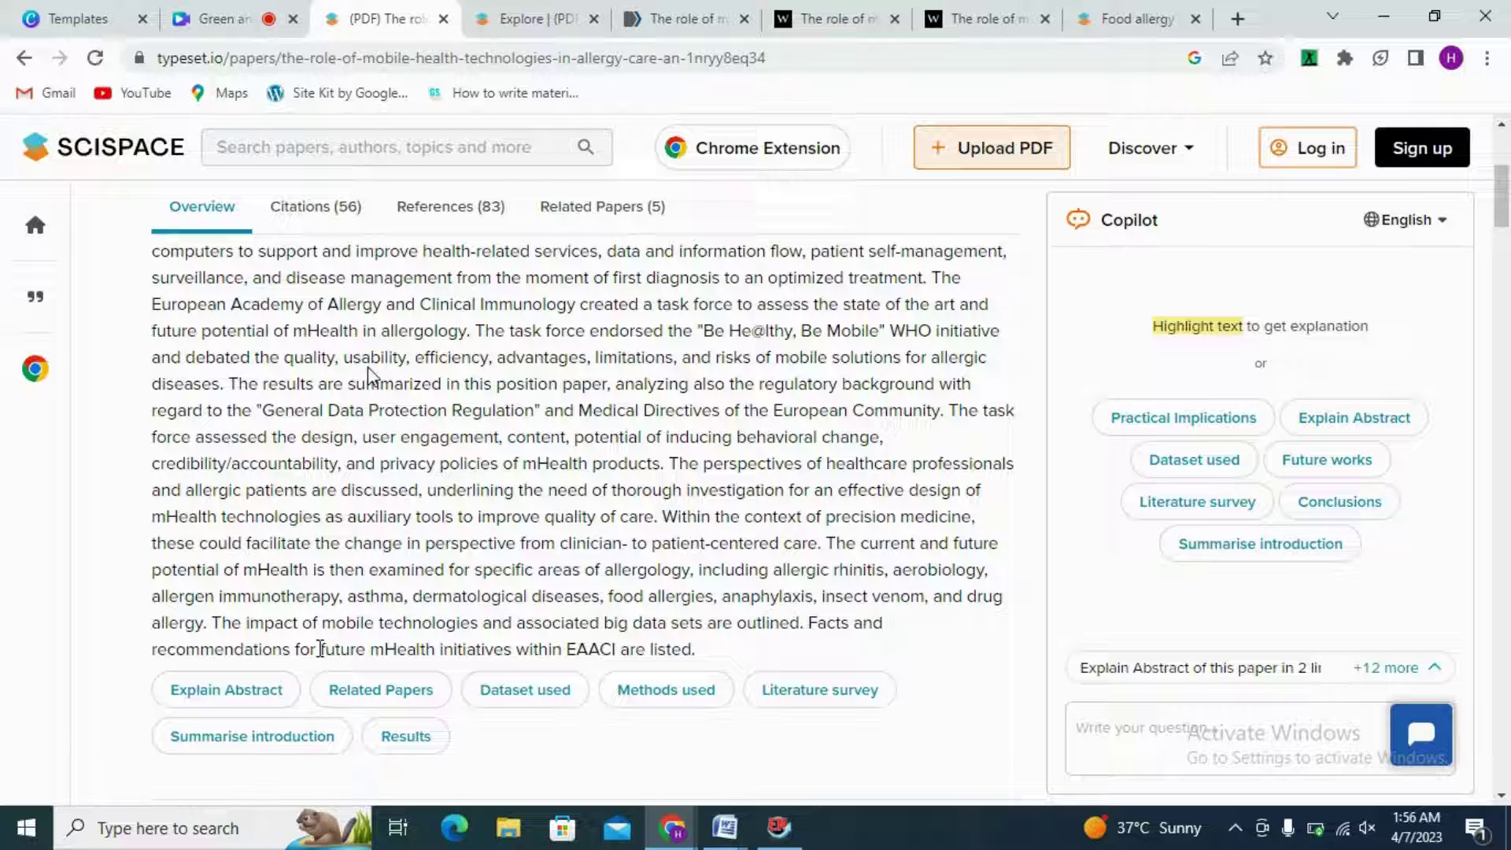
left_click(249, 696)
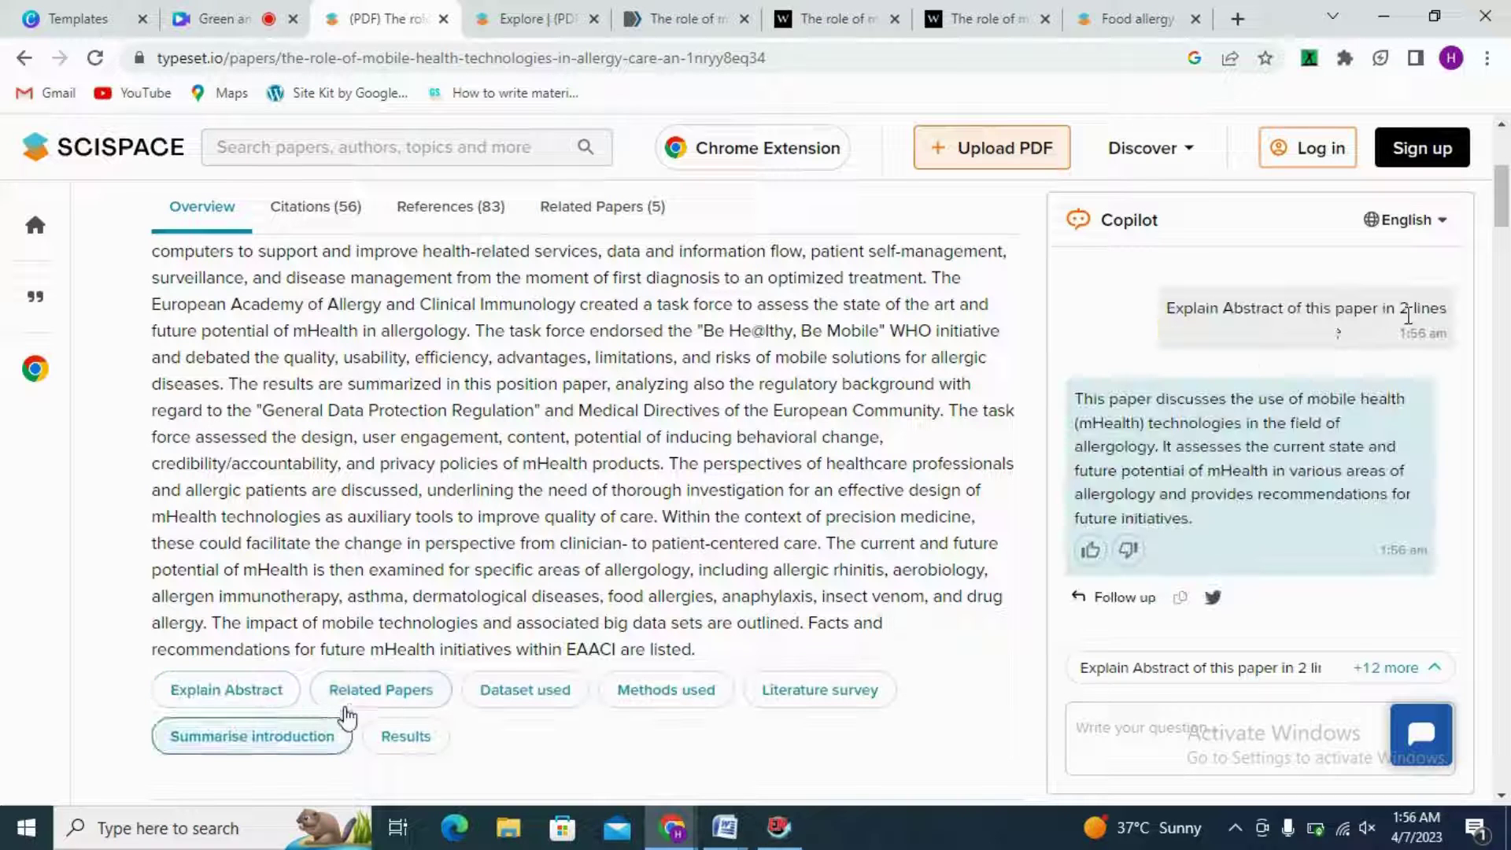
left_click(367, 697)
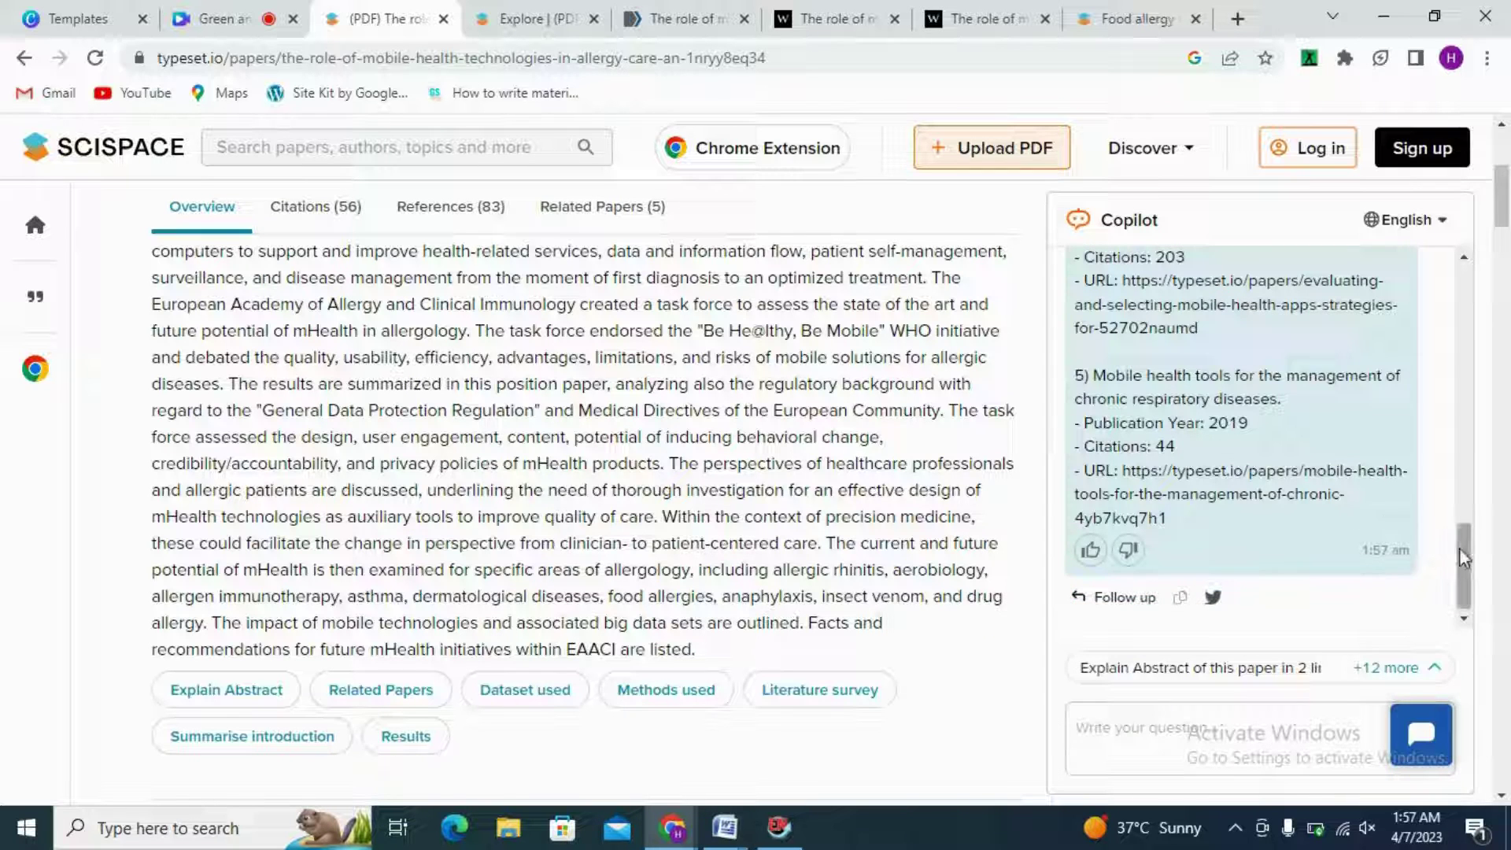
Select the URL of the first related paper, Mobile health applications in rheumatology
scroll(1459, 548, "up", 3)
scroll(1461, 526, "down", 3)
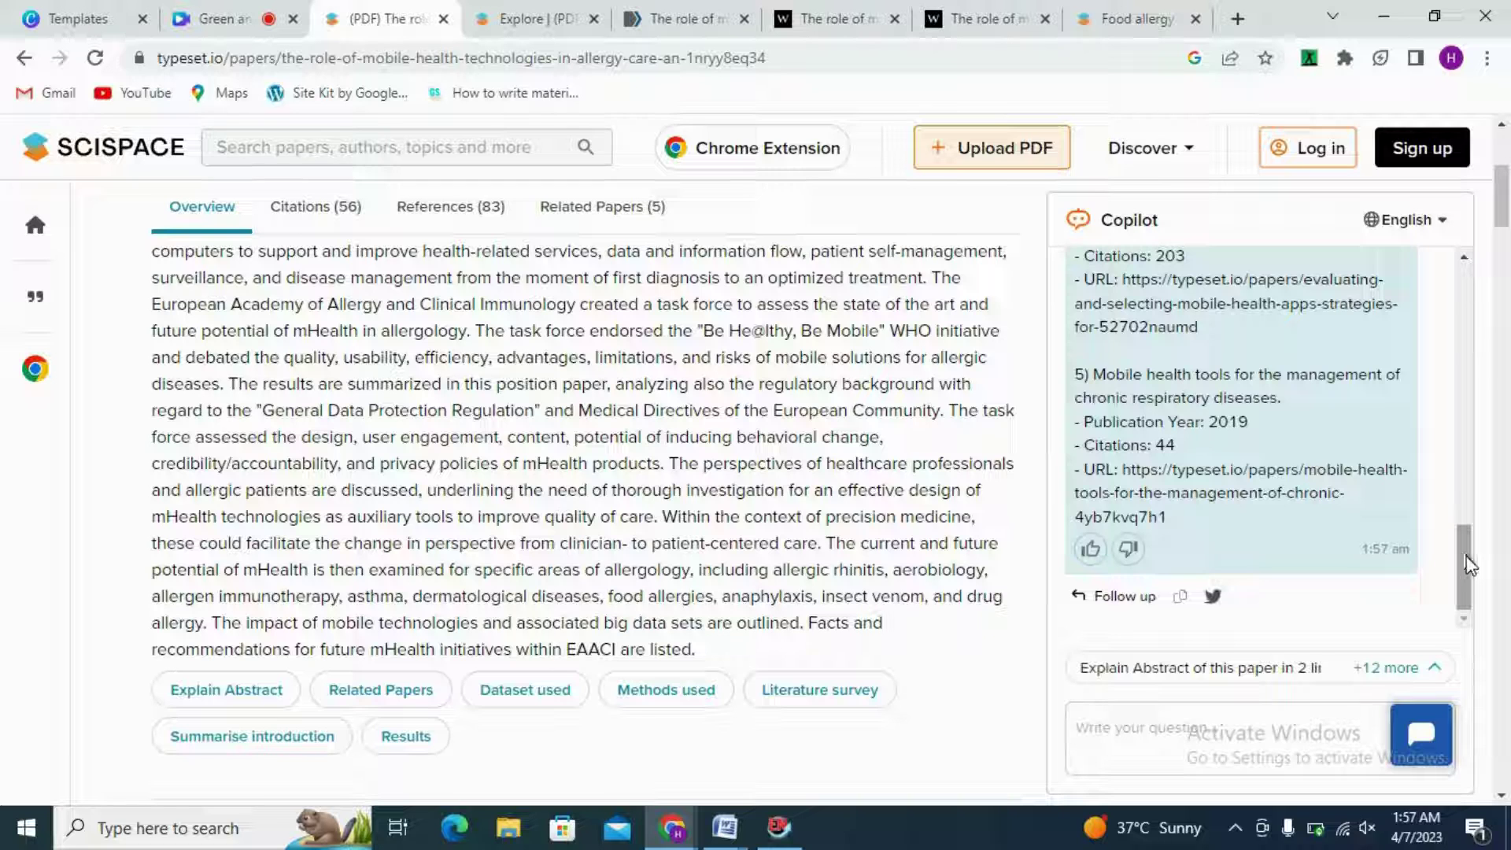
right_click(1465, 553)
left_click(1461, 555)
right_click(1461, 534)
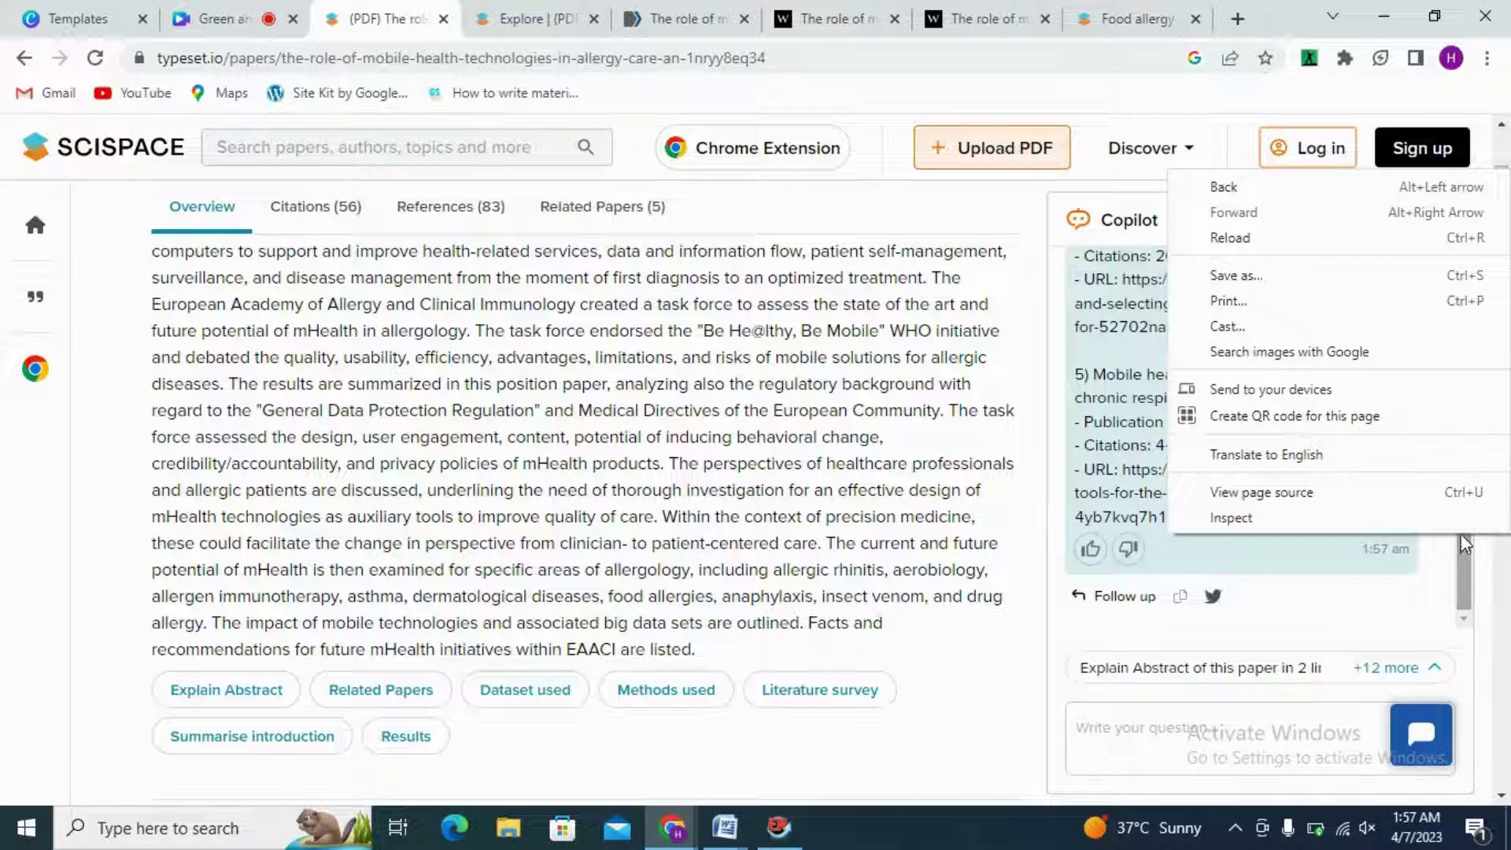
left_click(1461, 555)
left_click_drag(1461, 556, 1461, 433)
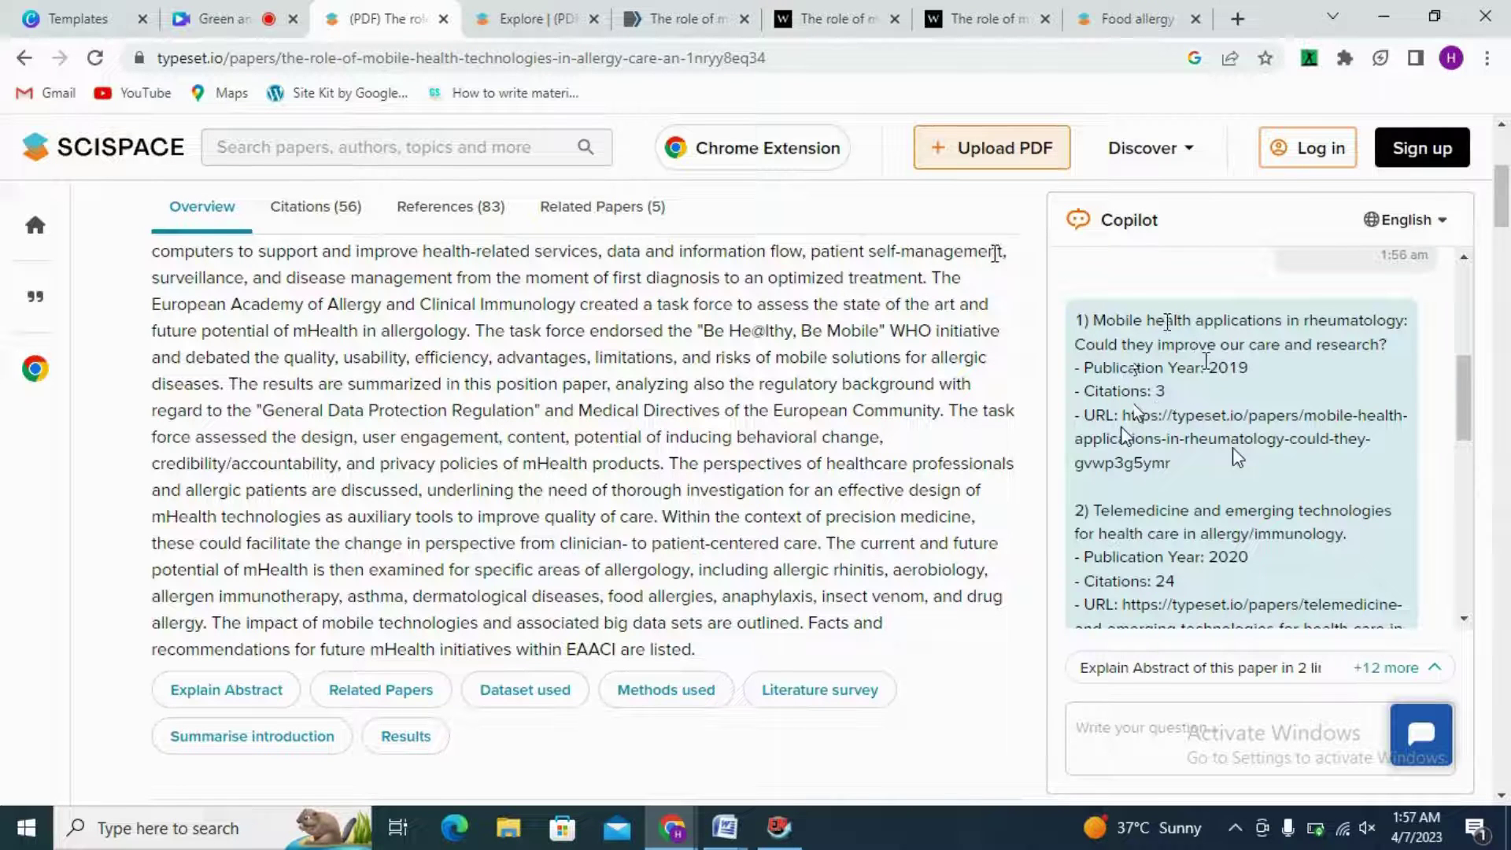
left_click_drag(1123, 414, 1175, 463)
key("ctrl+c")
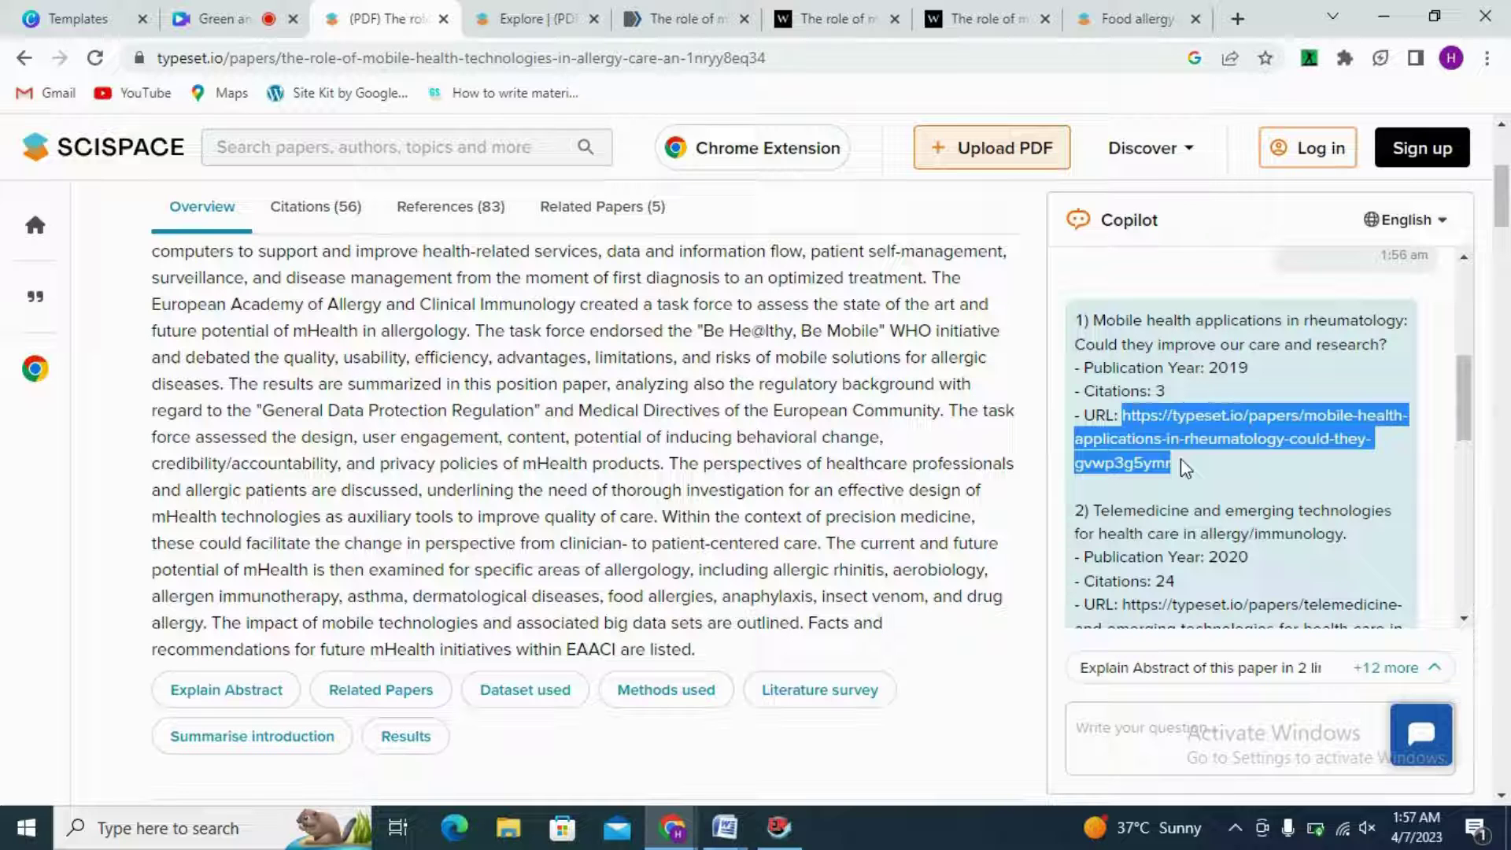
Load the rheumatology paper's page in a new tab from the copied URL
left_click(1237, 18)
key("ctrl+v")
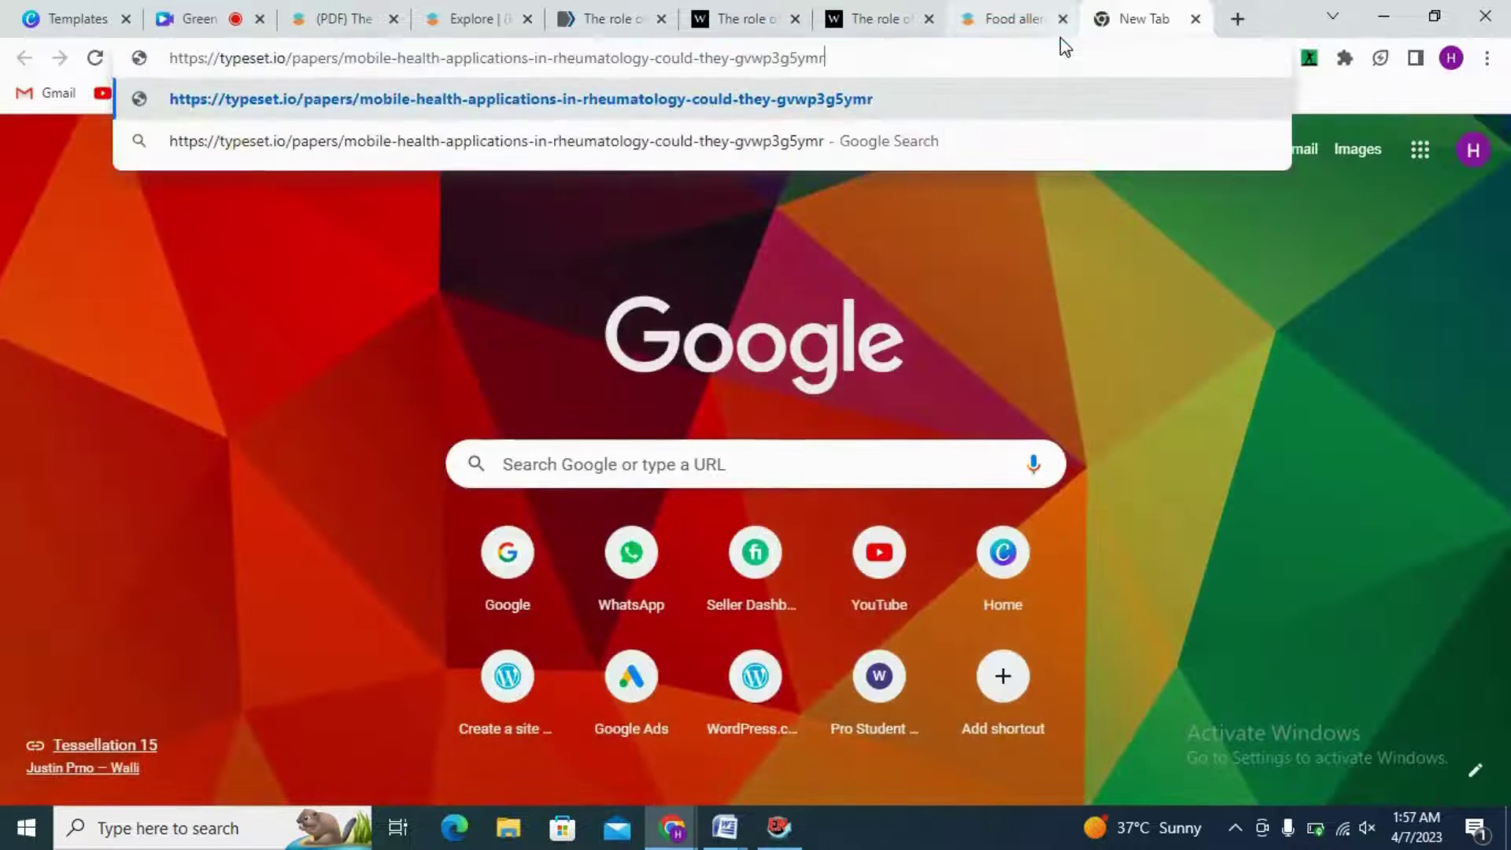
key("Return")
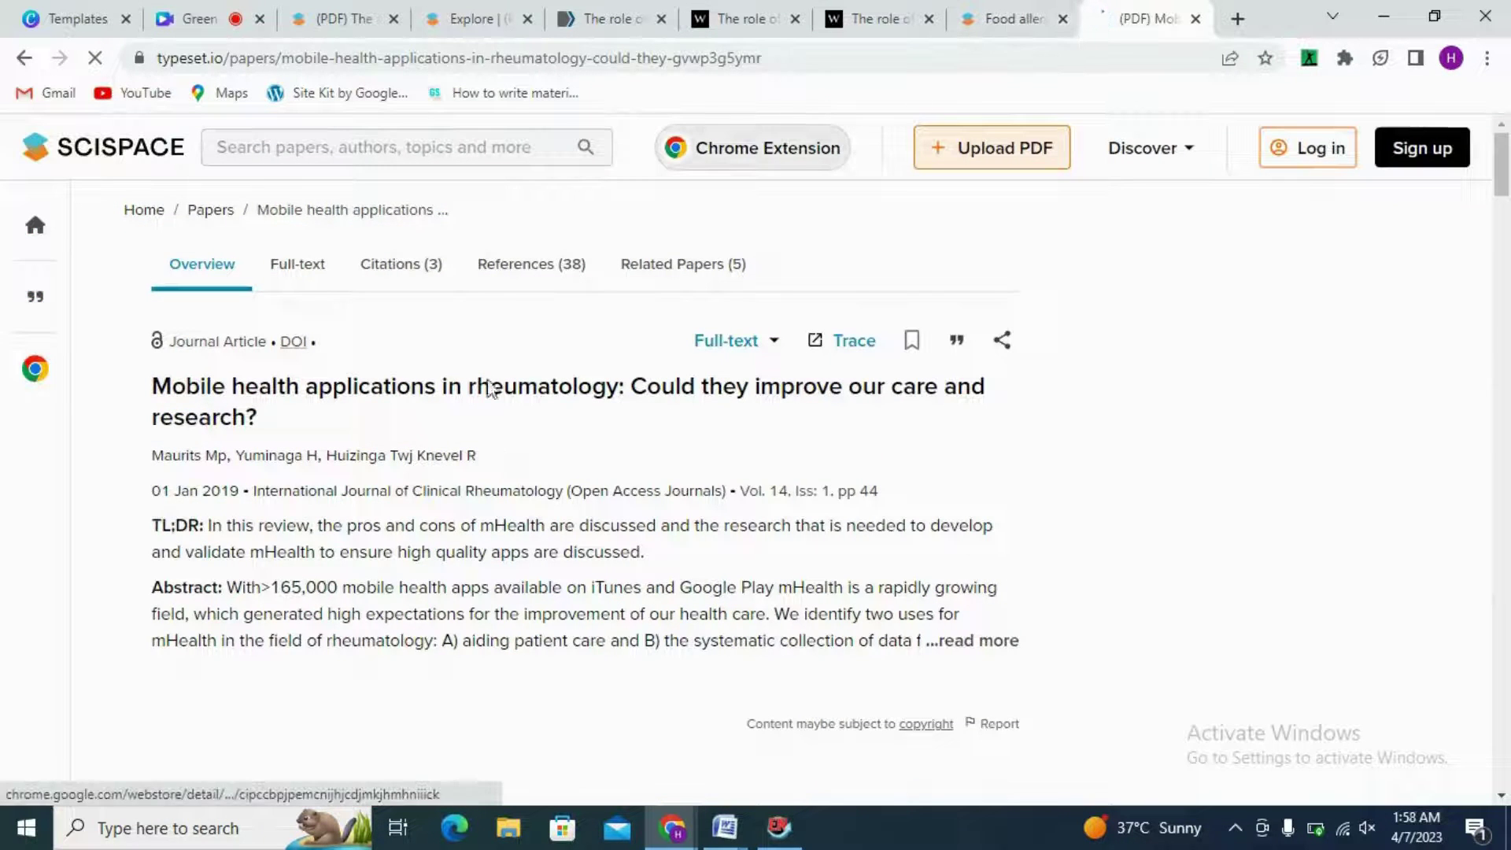
scroll(374, 429, "down", 2)
scroll(375, 429, "down", 4)
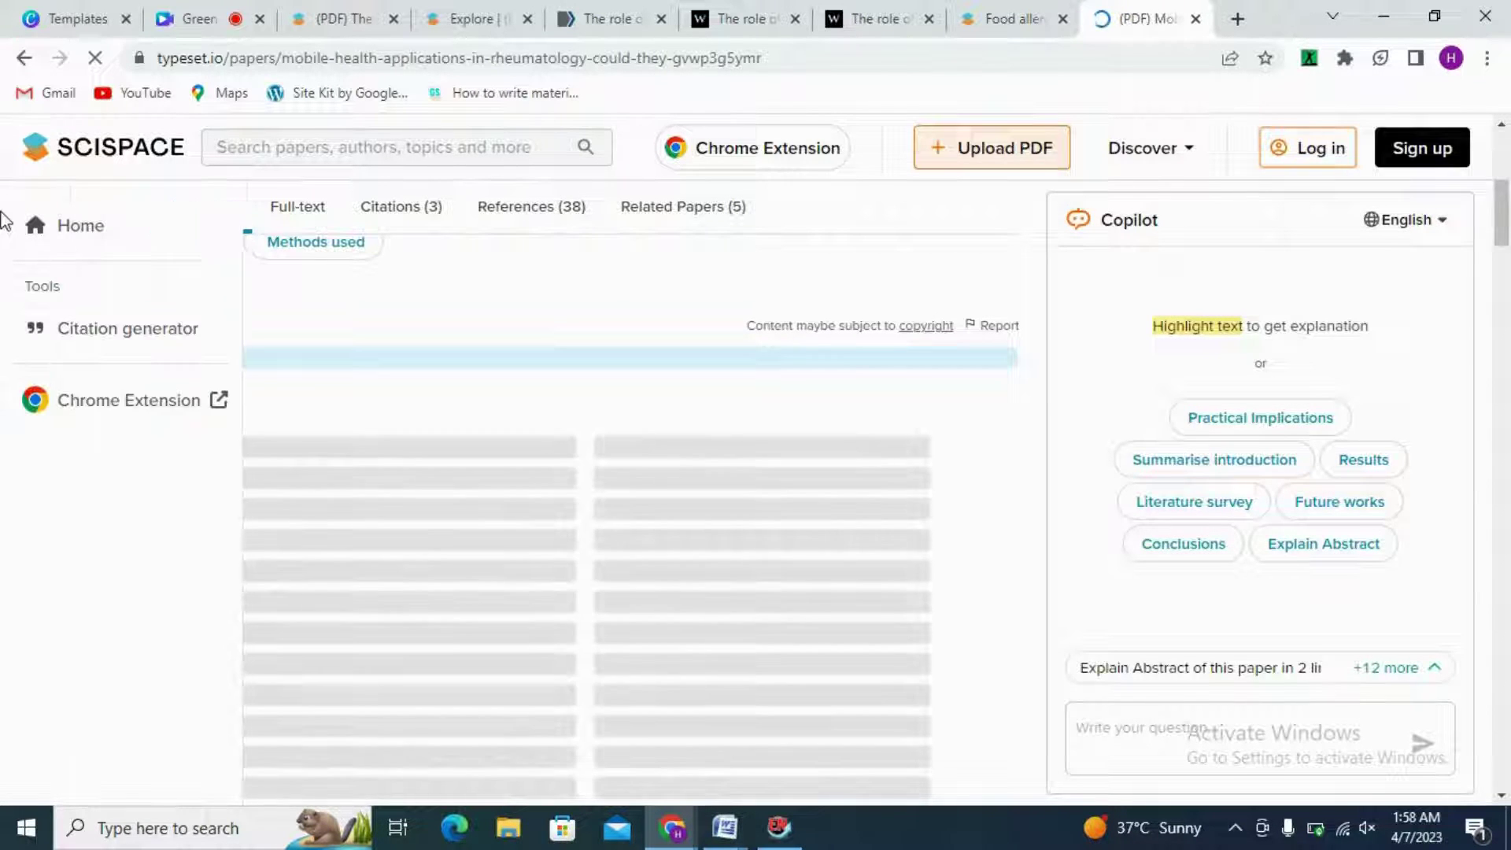
scroll(412, 223, "up", 3)
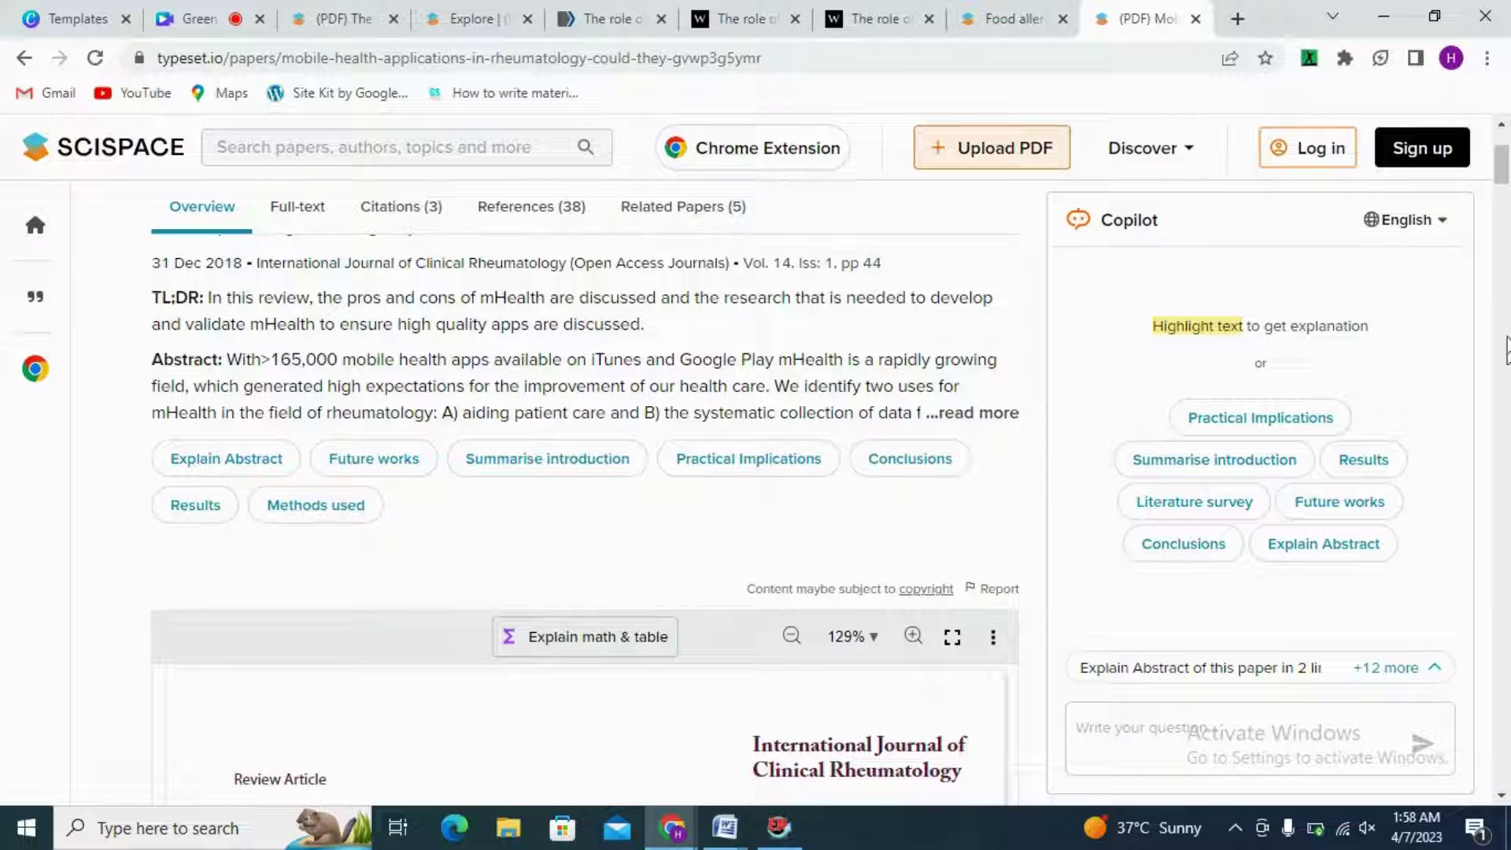
left_click_drag(1502, 179, 1503, 156)
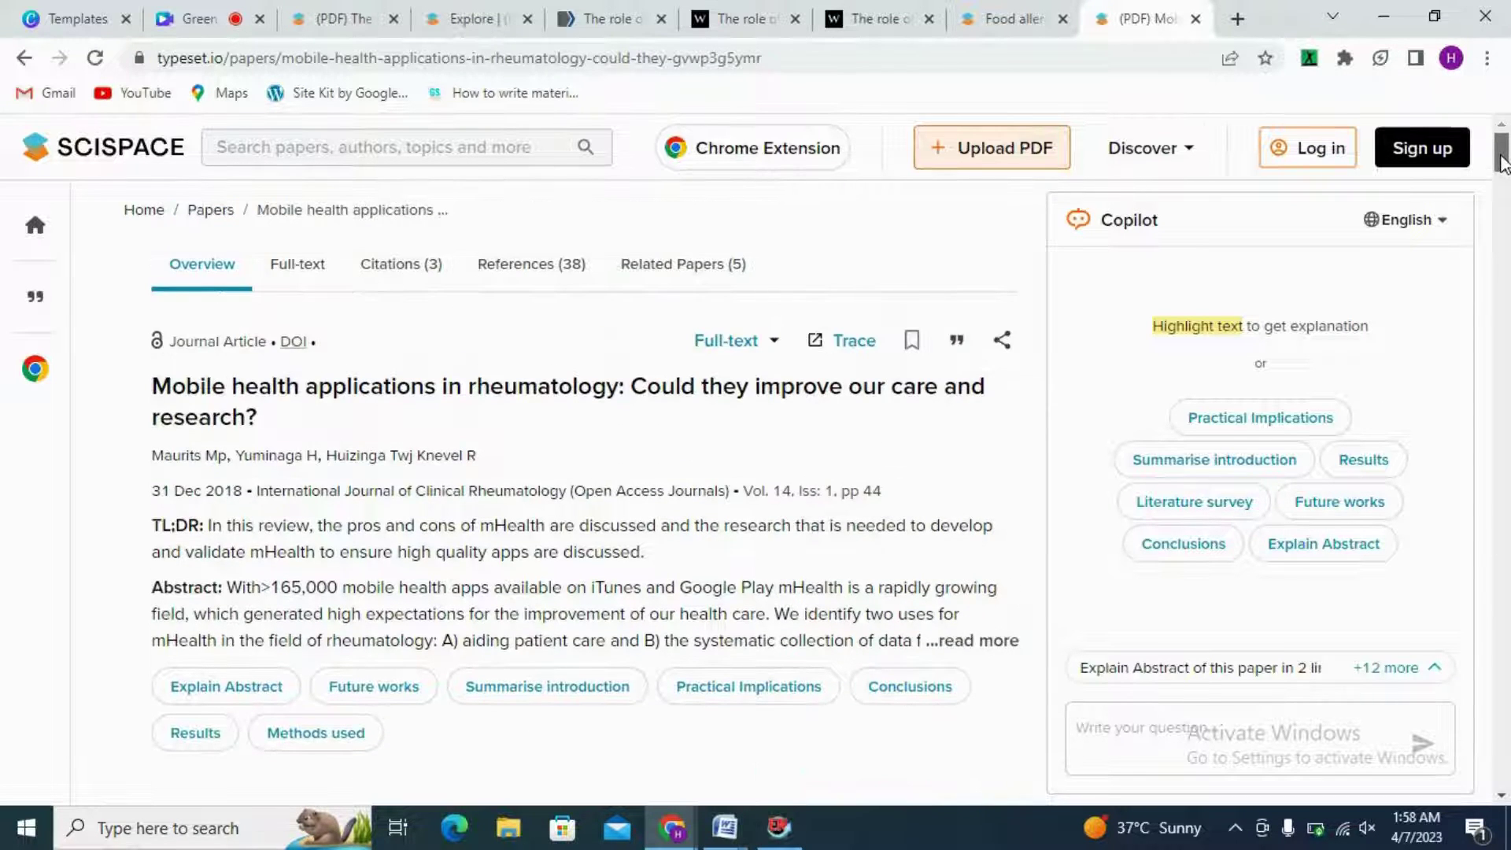
Open the rheumatology paper's full-text PDF, then go back to the allergy paper tab
left_click(726, 340)
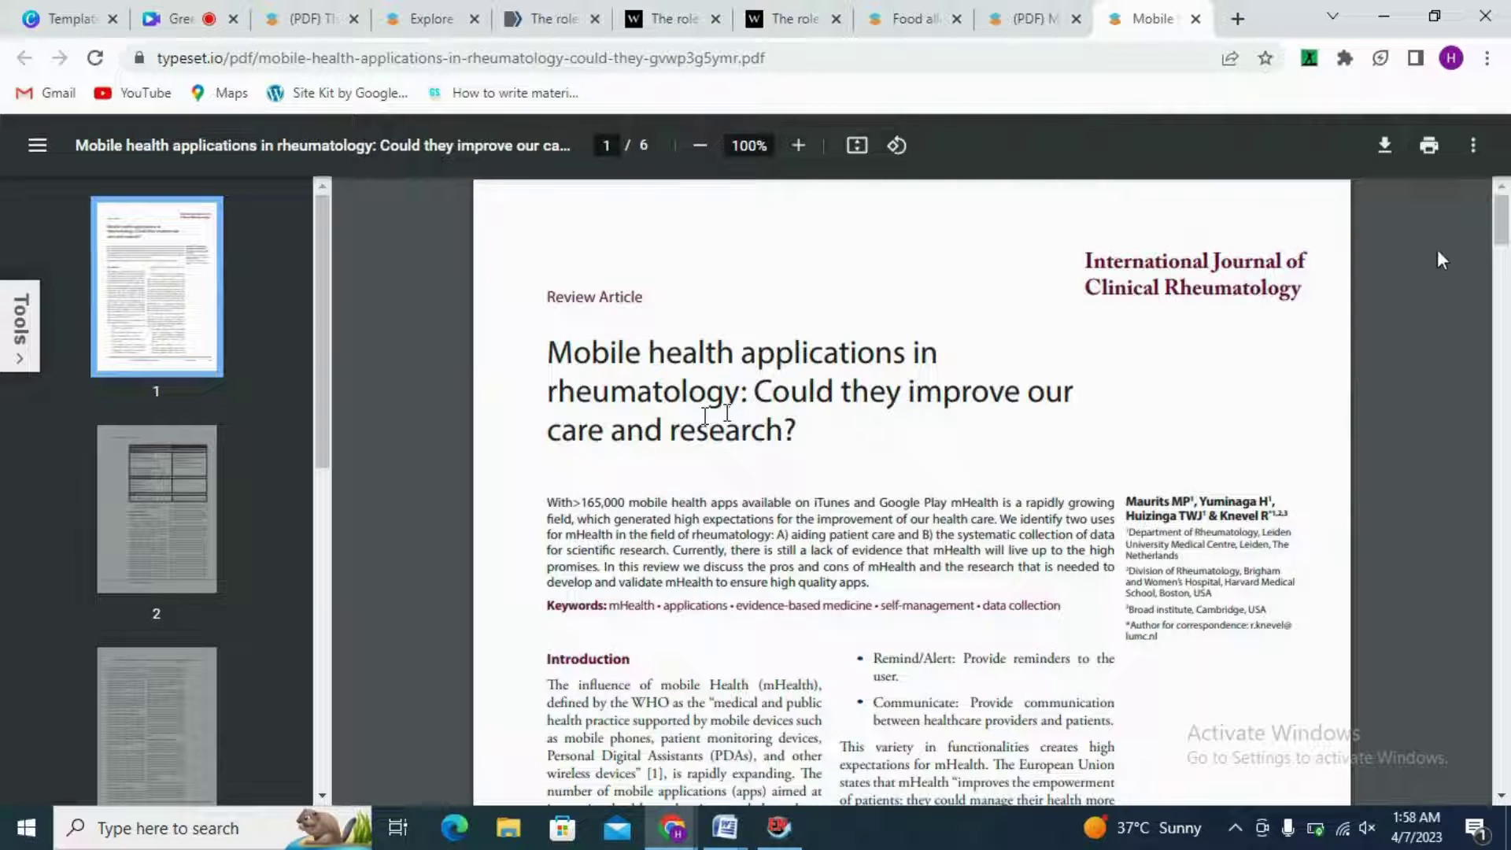
mouse_move(1504, 224)
left_mouse_down()
mouse_move(1505, 421)
mouse_move(1499, 220)
left_mouse_up()
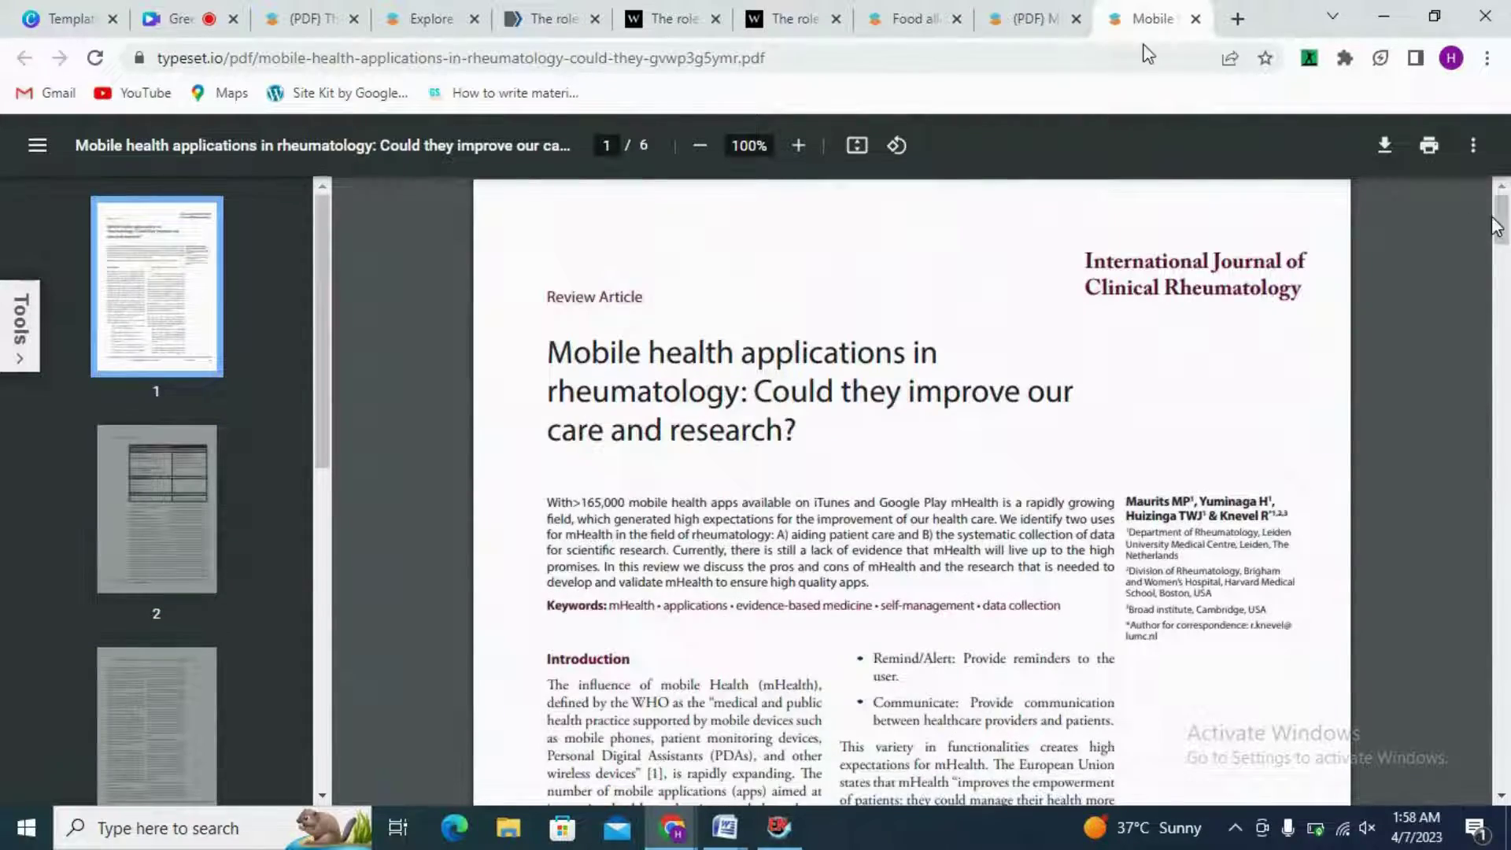
key("ctrl+3")
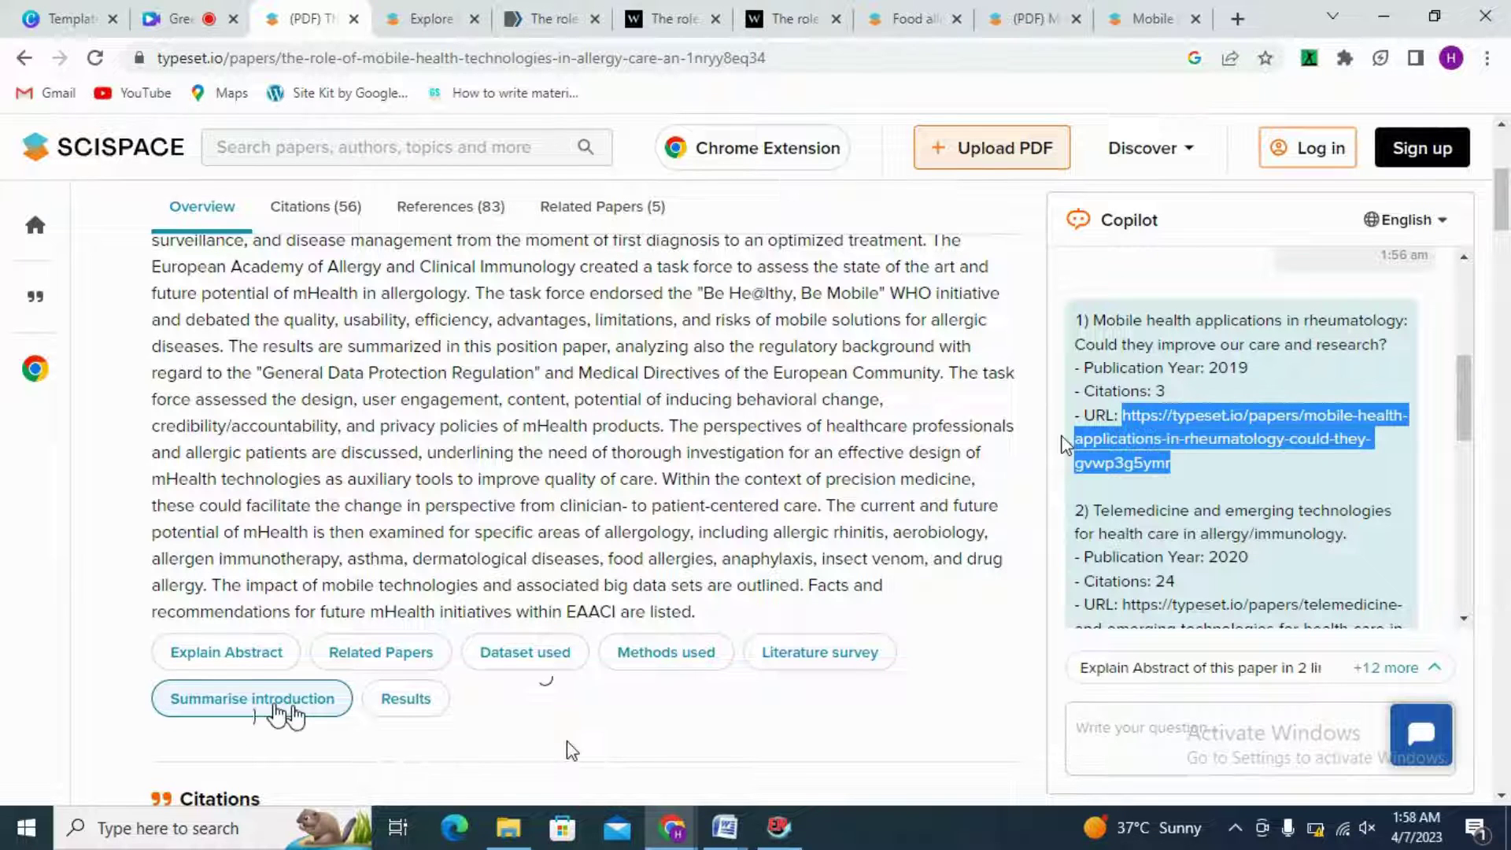
Have Copilot summarise the introduction and results, then expand all 12 suggested questions
left_click(288, 712)
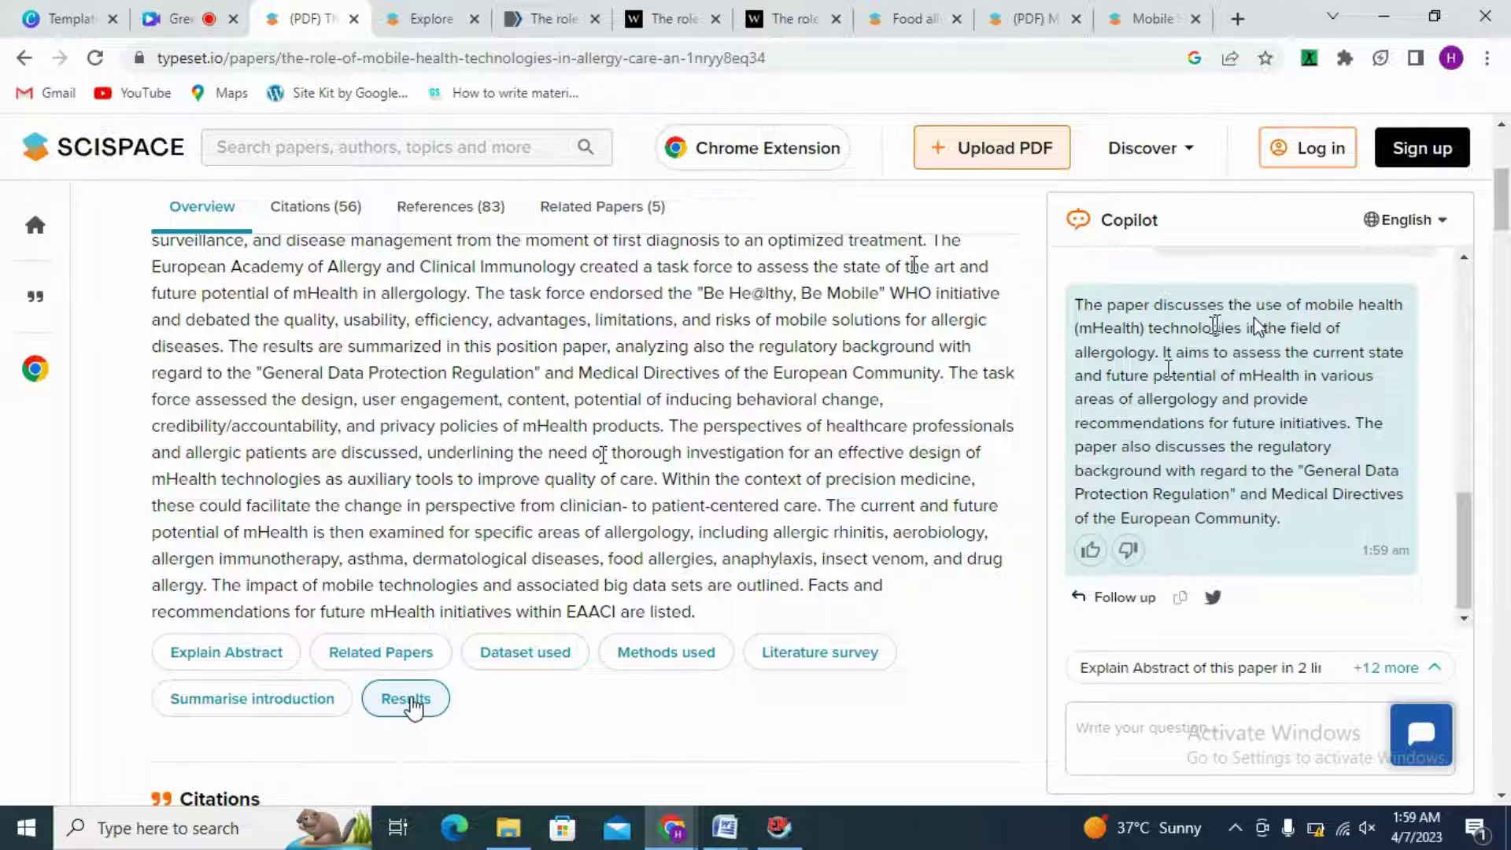
left_click(410, 699)
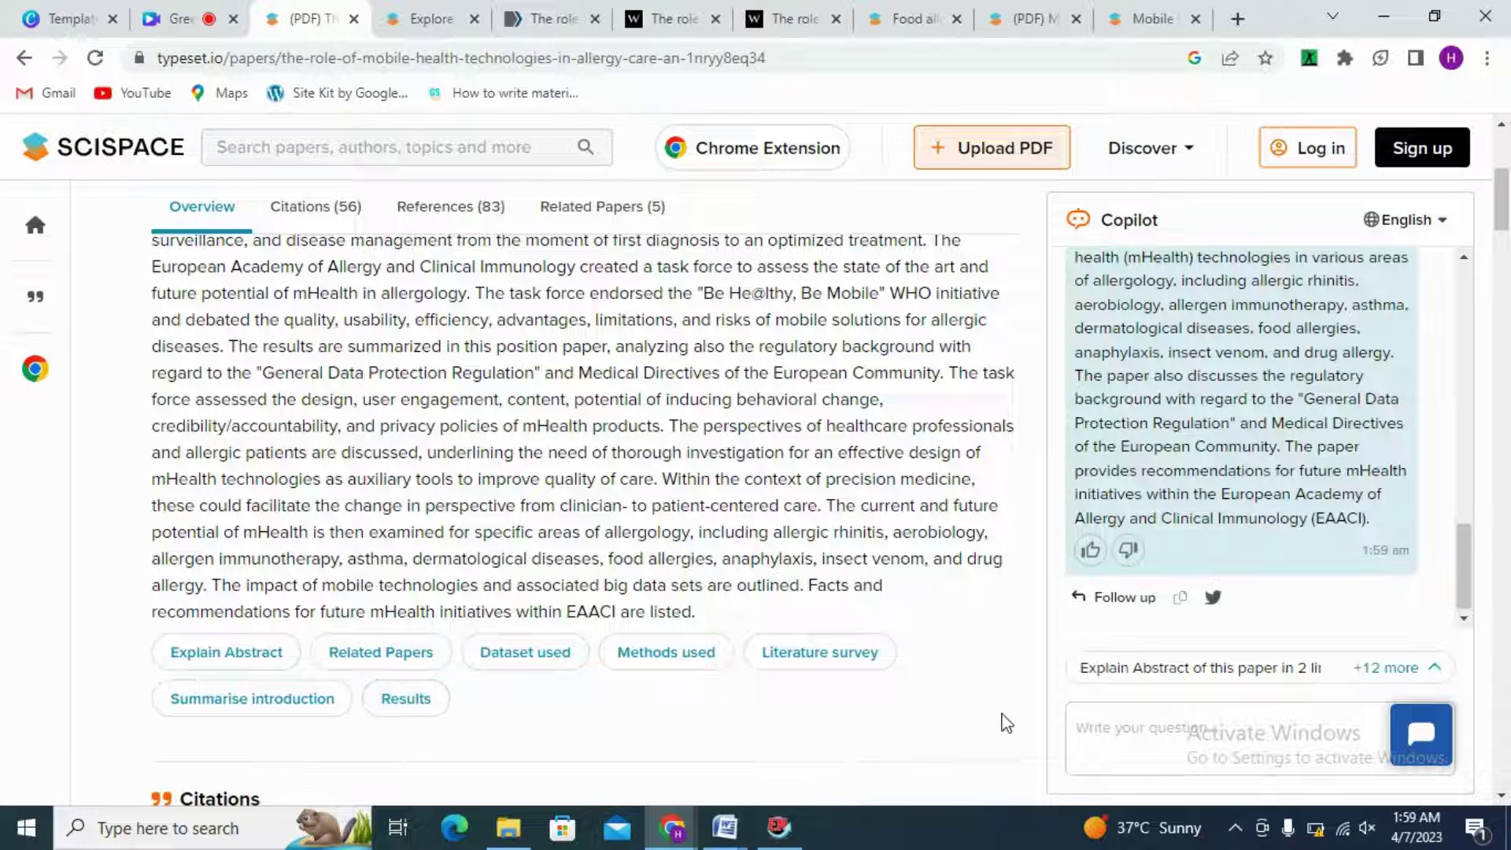
mouse_move(1470, 541)
left_mouse_down()
mouse_move(1461, 515)
mouse_move(1462, 551)
left_mouse_up()
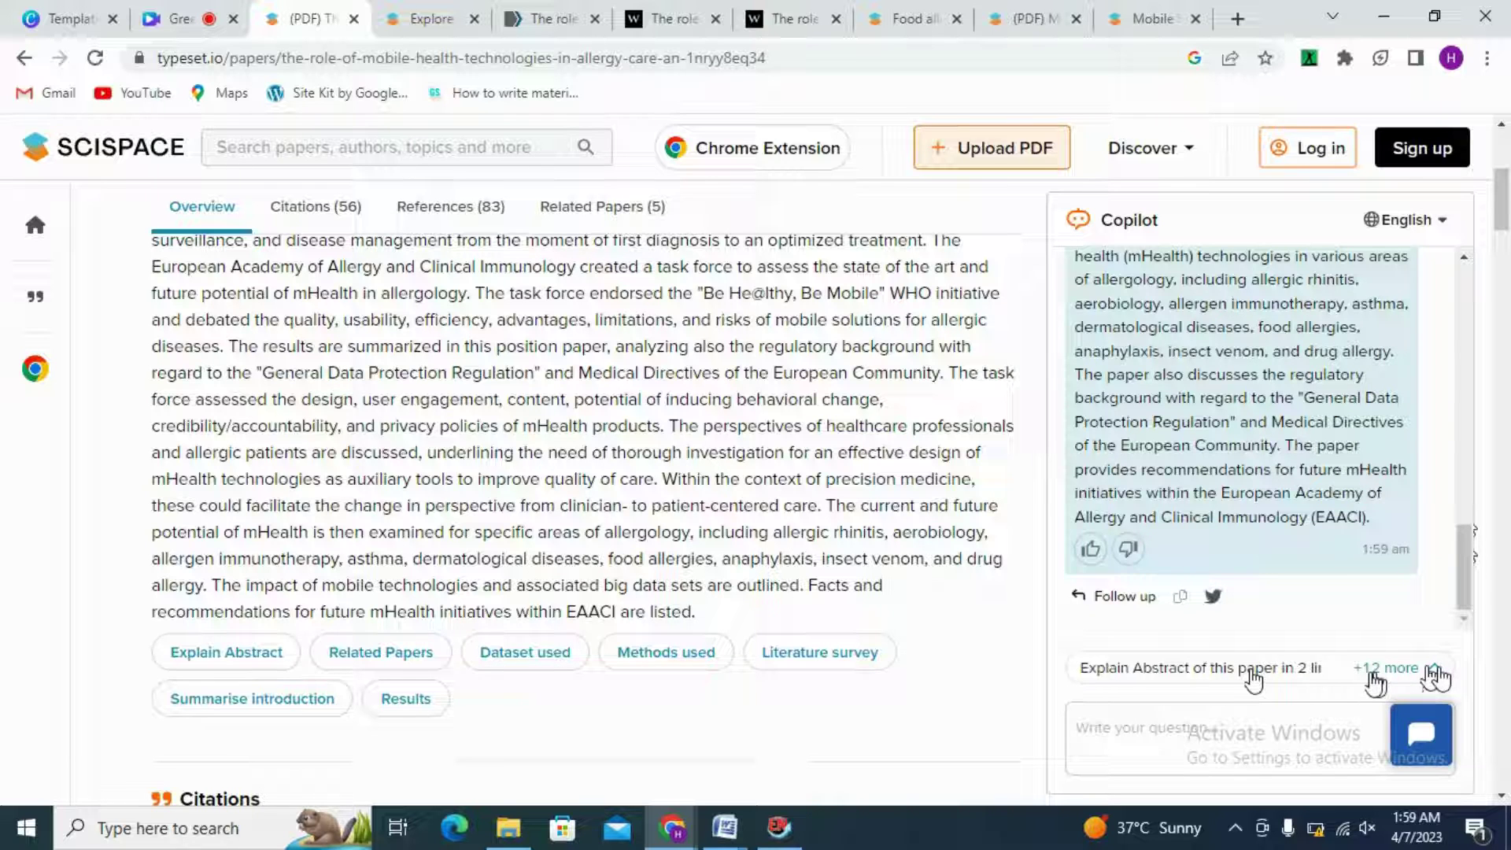
left_click(1433, 672)
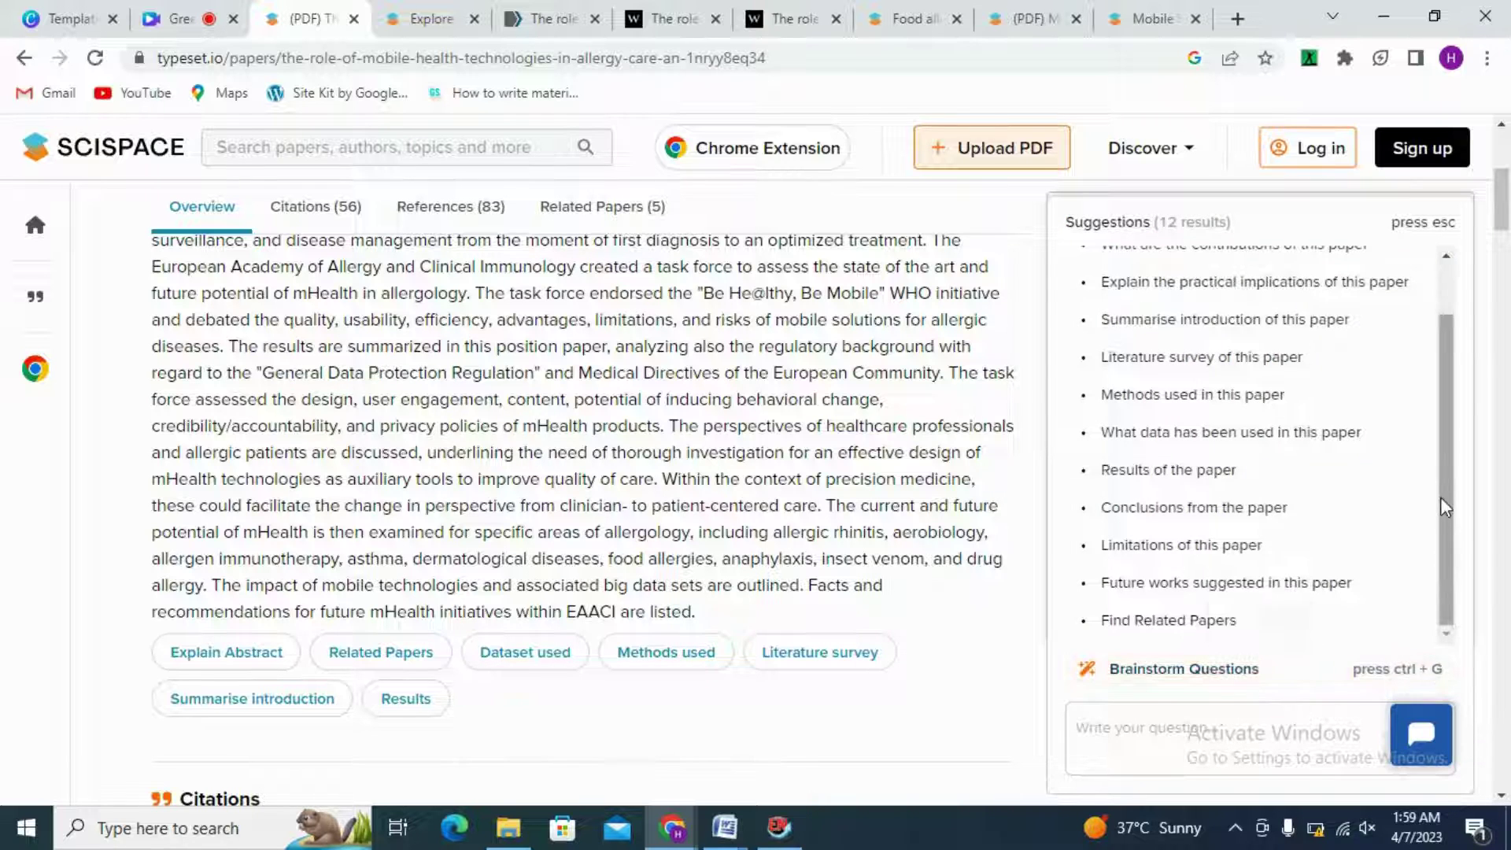
Ask Copilot to explain the paper's practical implications, then reopen the suggested questions
left_click_drag(1448, 488, 1452, 395)
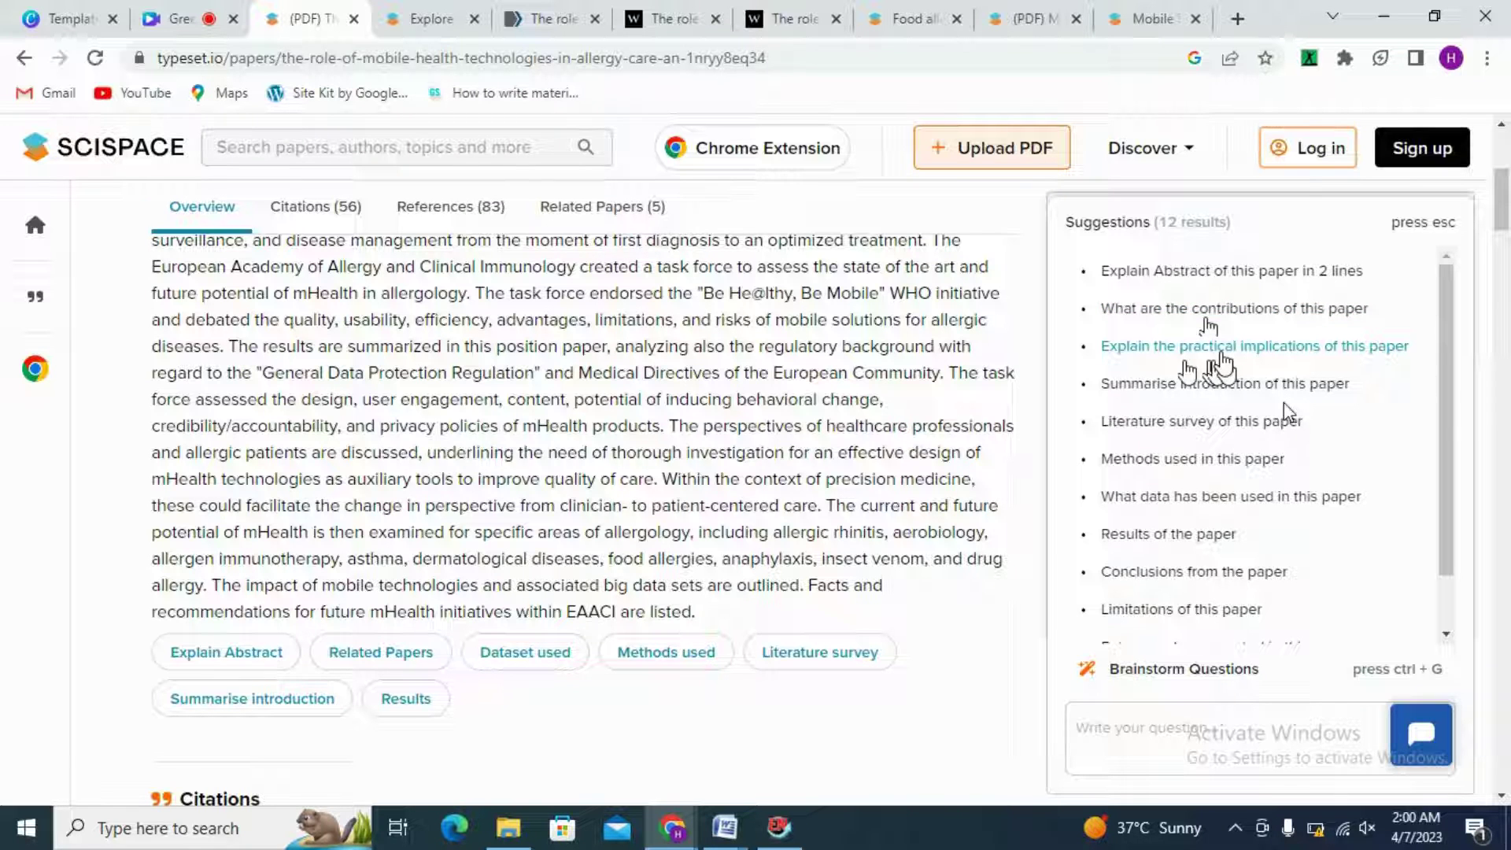
left_click(1222, 350)
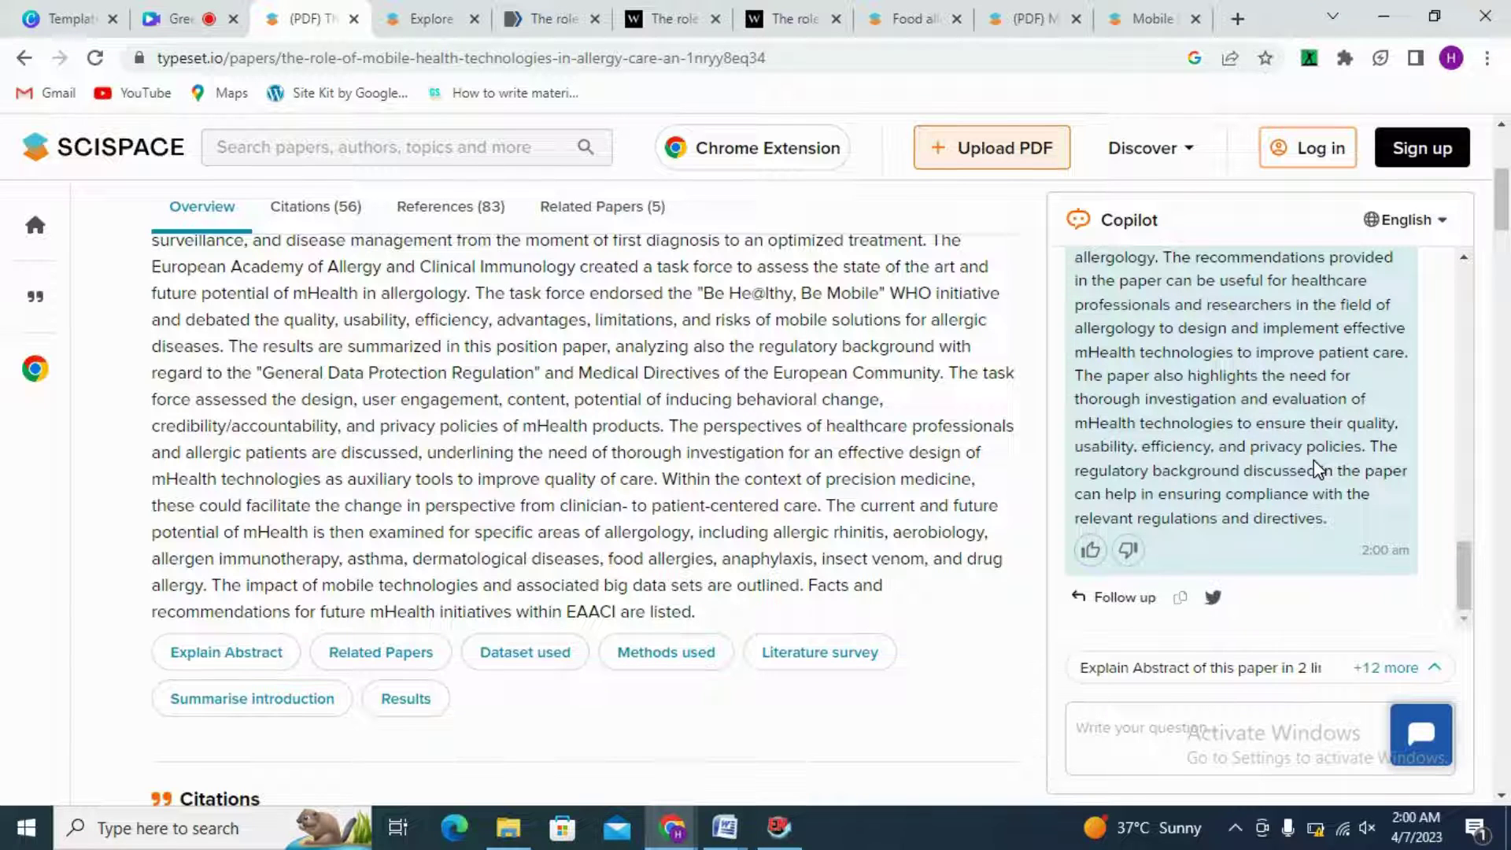
left_click(1165, 668)
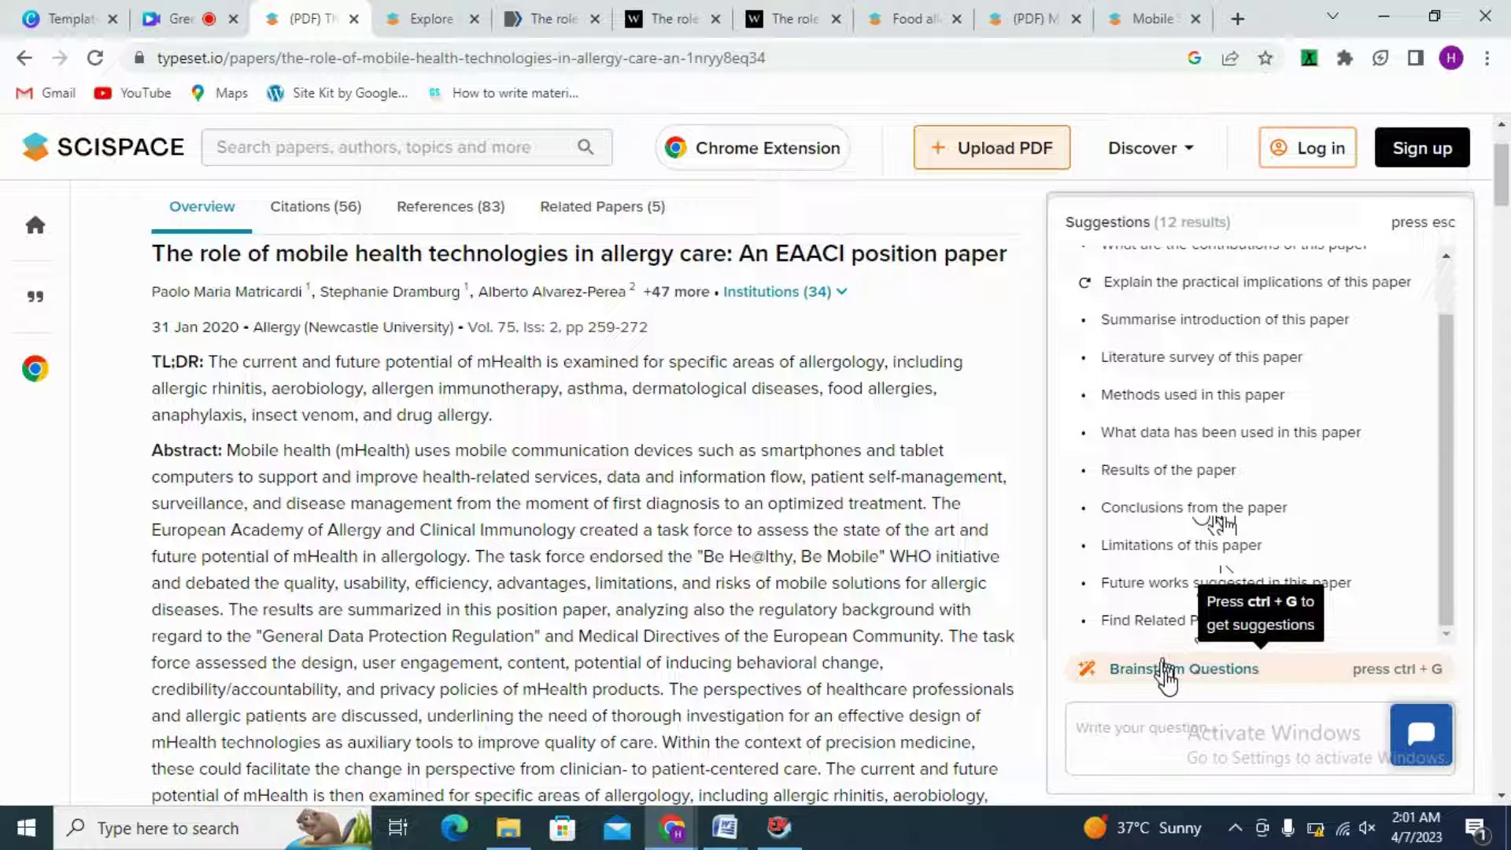
Have Copilot brainstorm five new questions about the allergy paper
left_click(1165, 670)
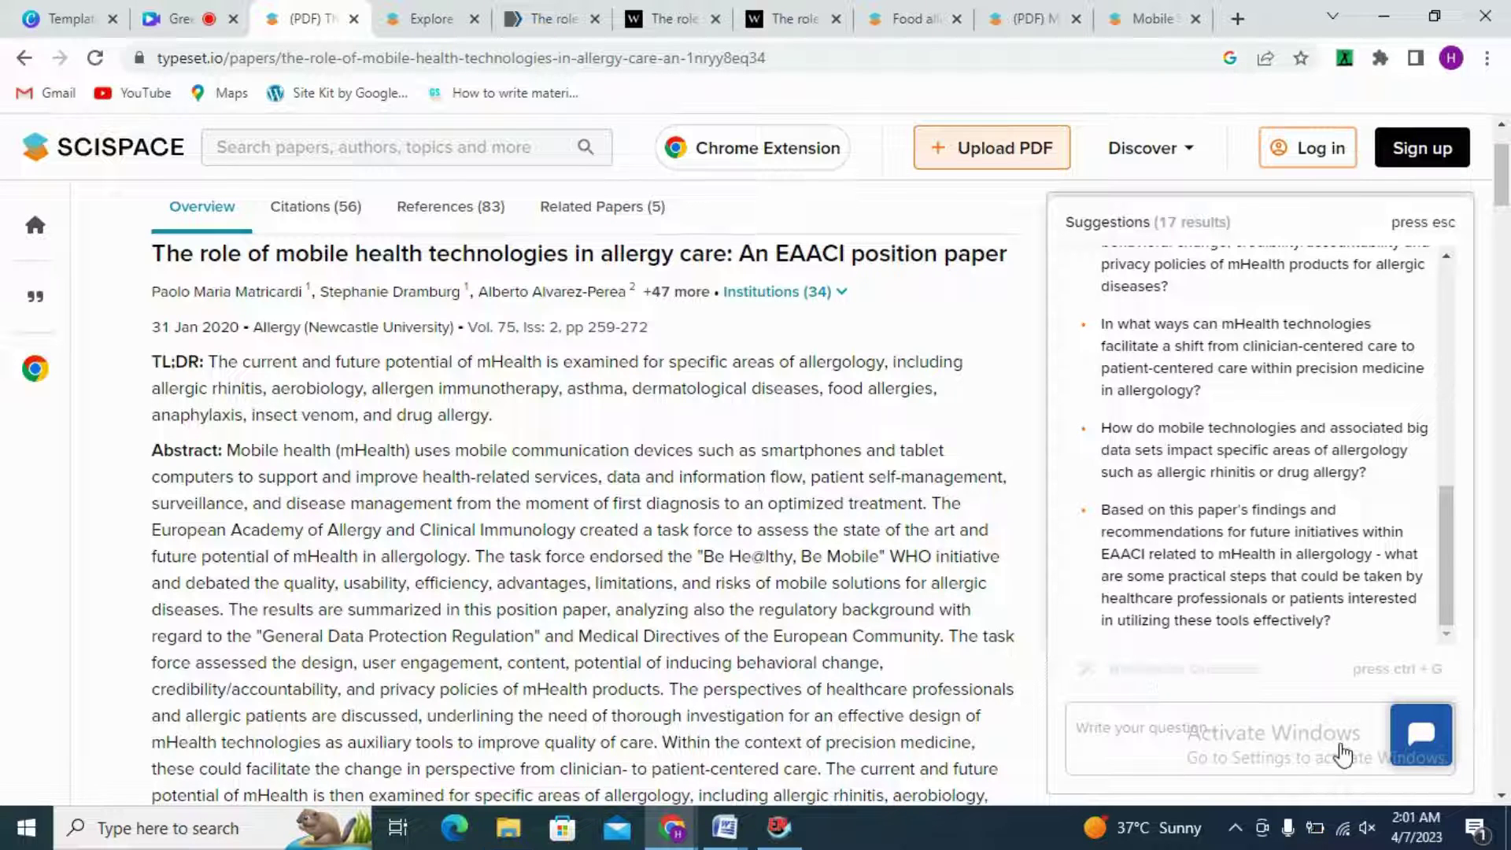
scroll(1453, 484, "up", 3)
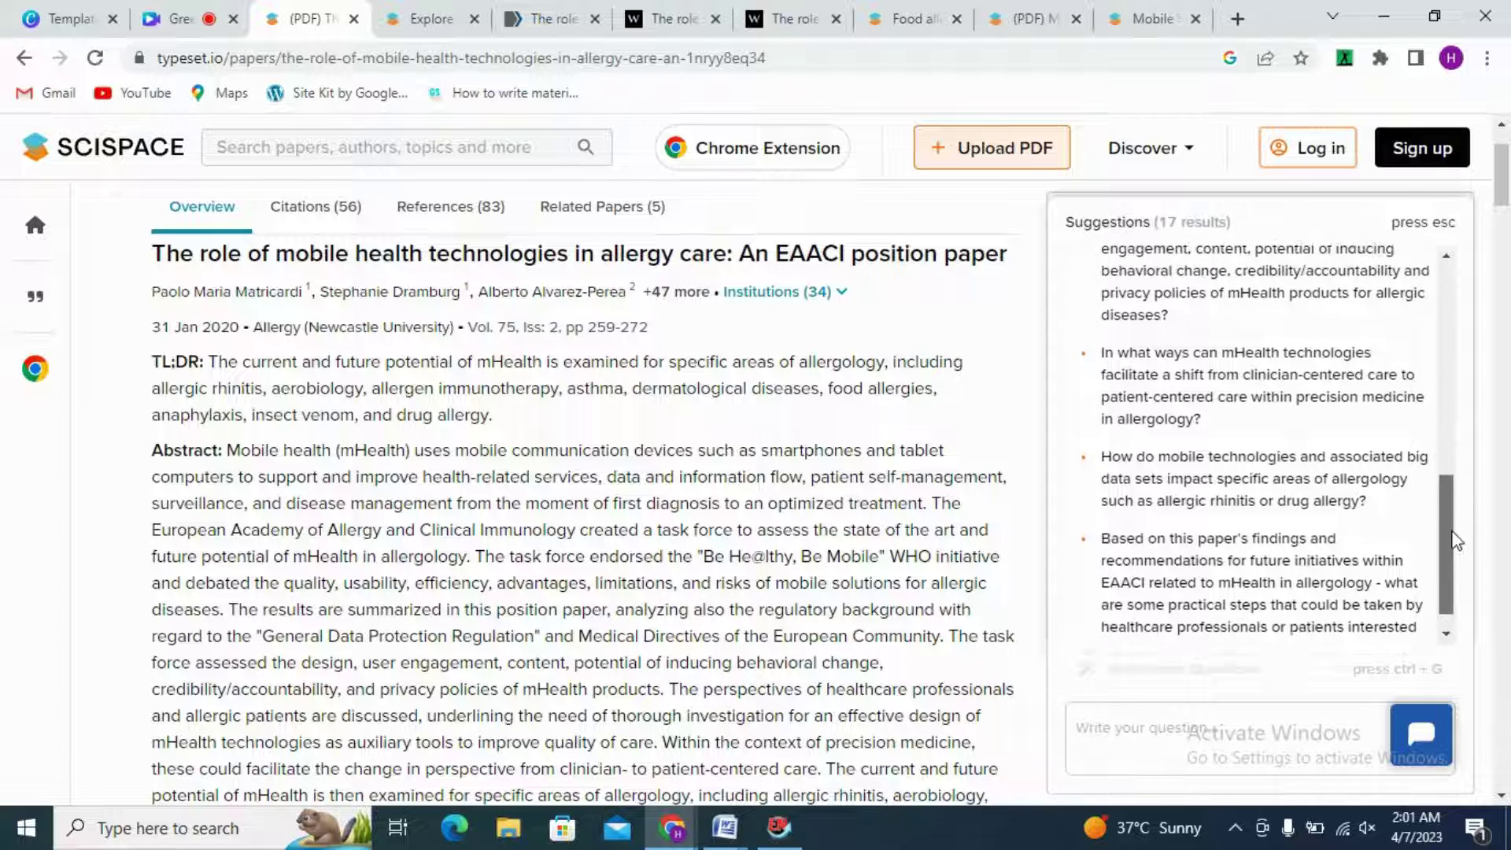
left_click_drag(1451, 479, 1452, 435)
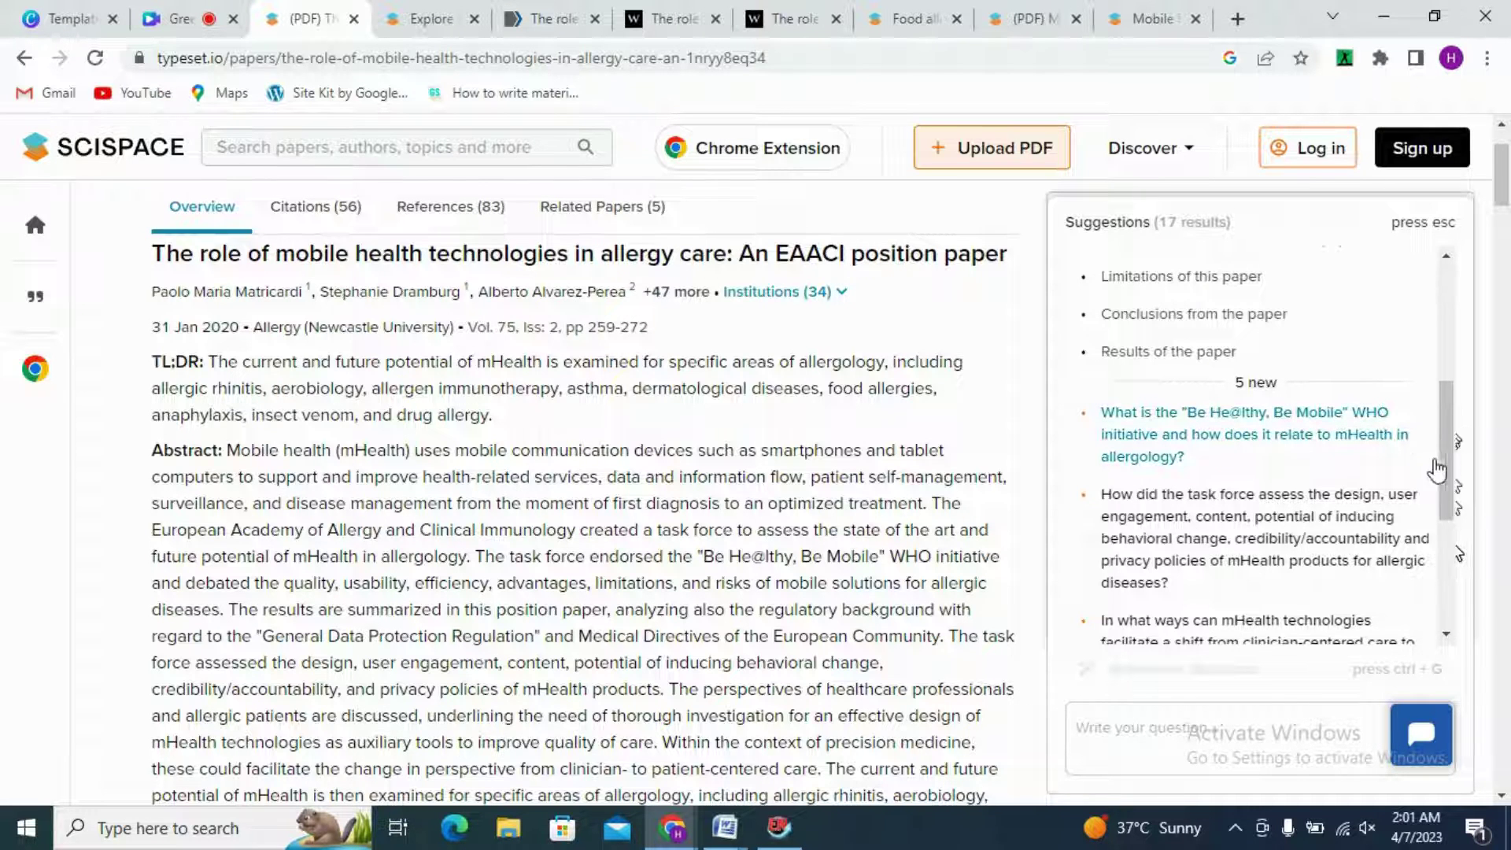
scroll(1252, 365, "down", 1)
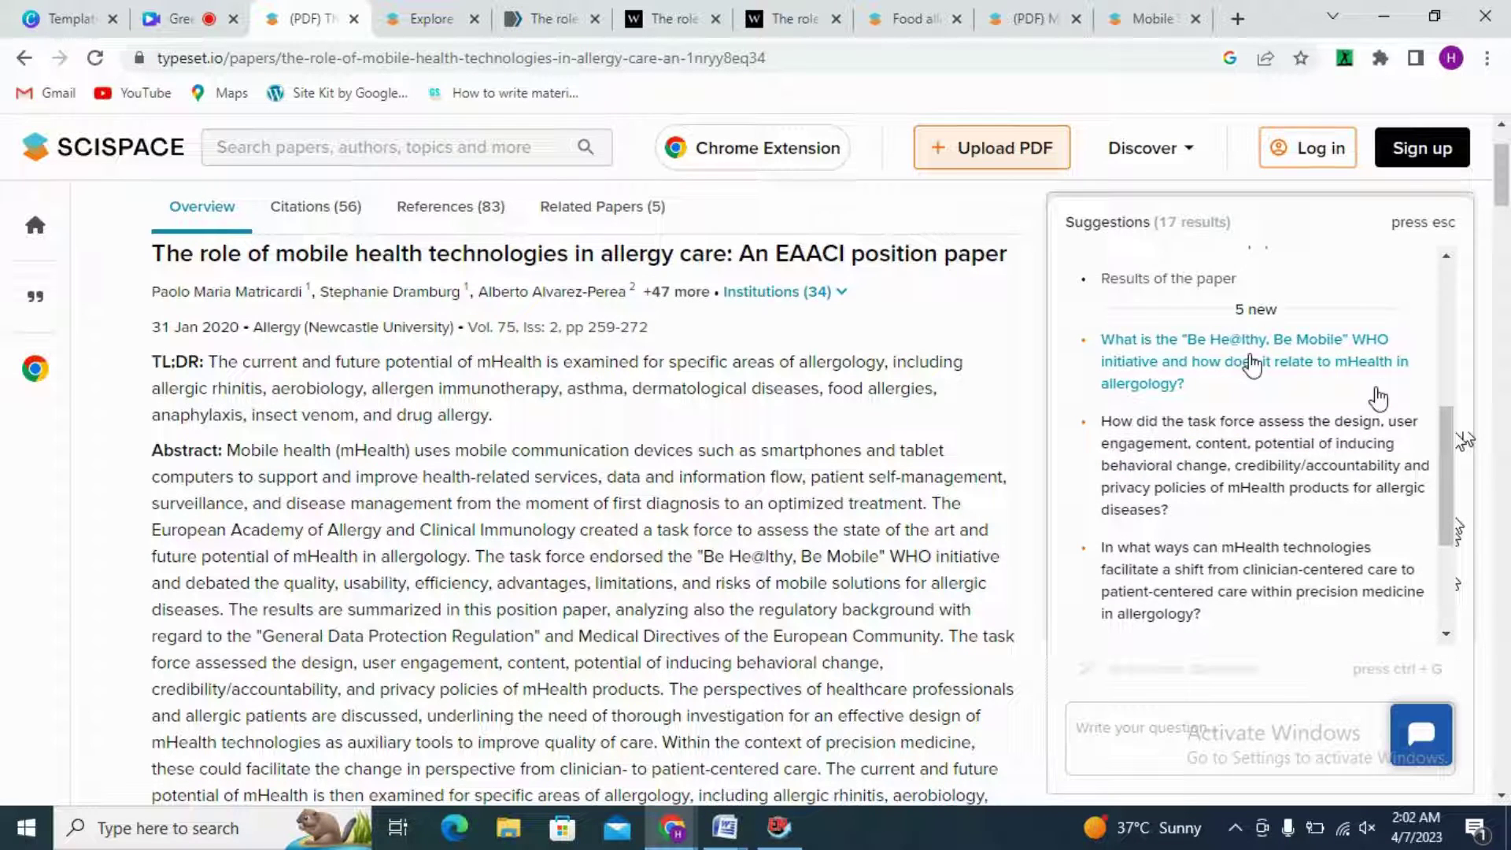
Ask Copilot what the Be He@lthy, Be Mobile WHO–ITU initiative is
left_click(1252, 364)
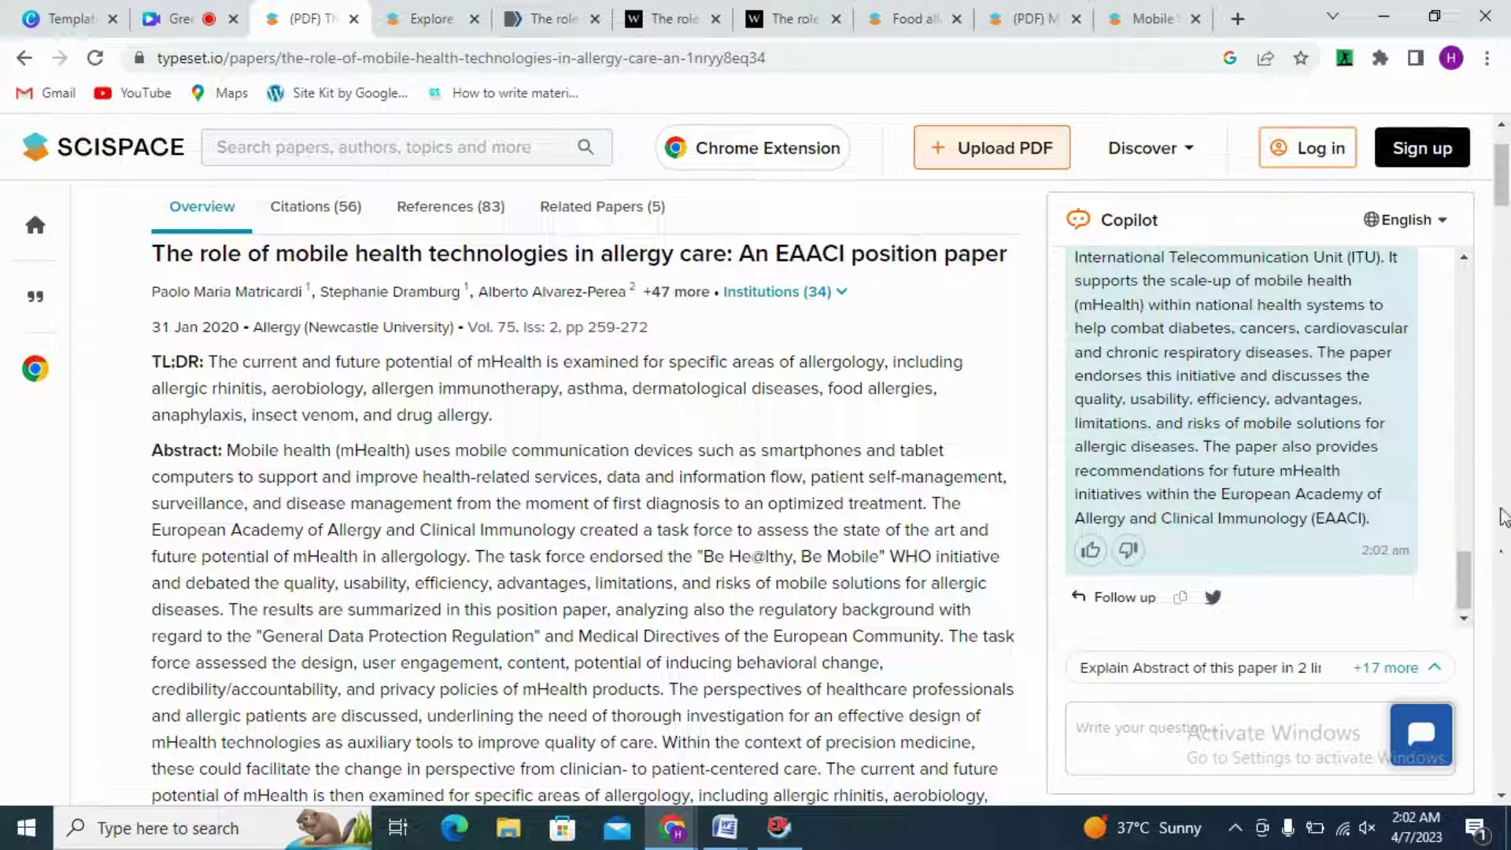
scroll(1470, 561, "up", 2)
scroll(1471, 560, "up", 2)
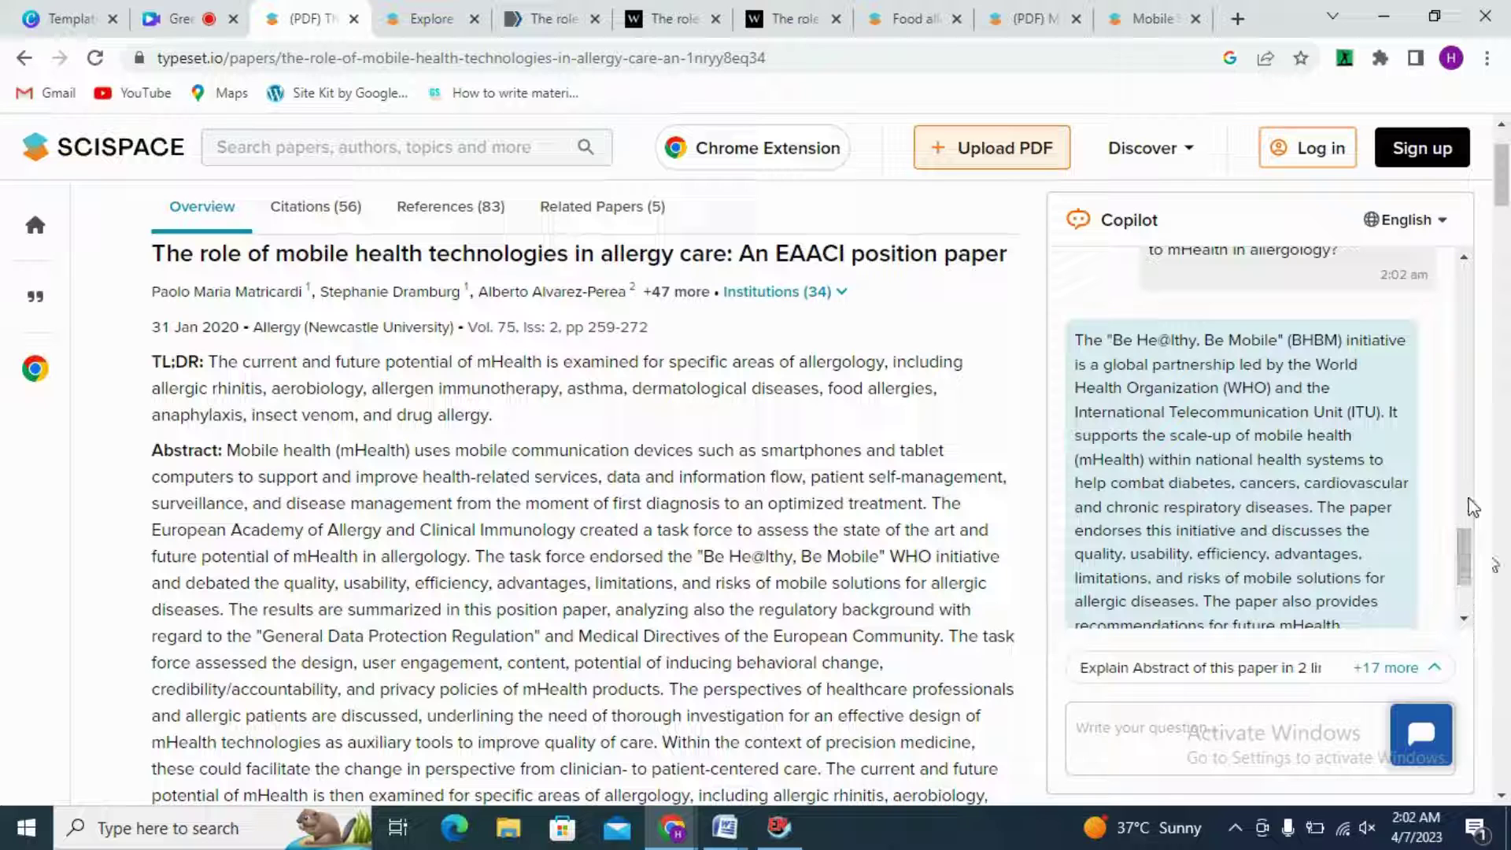